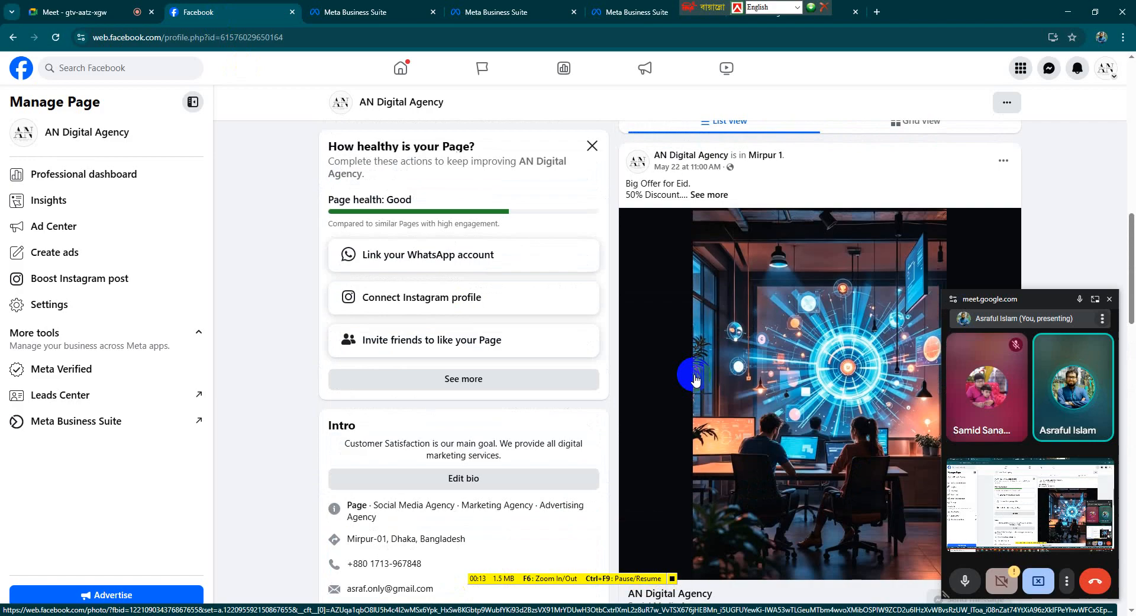
Step: Open Meta Business Suite for the AN Digital Agency page
{"action": "scroll", "coordinate": [668, 356], "scroll_direction": "up", "scroll_amount": 4}
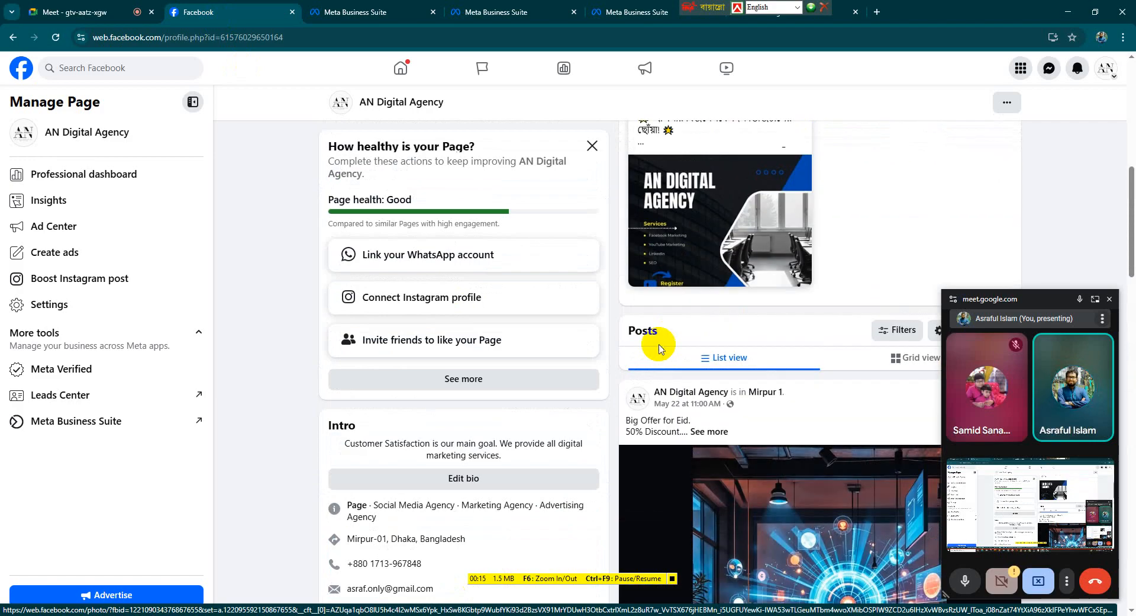
{"action": "scroll", "coordinate": [661, 348], "scroll_direction": "up", "scroll_amount": 6}
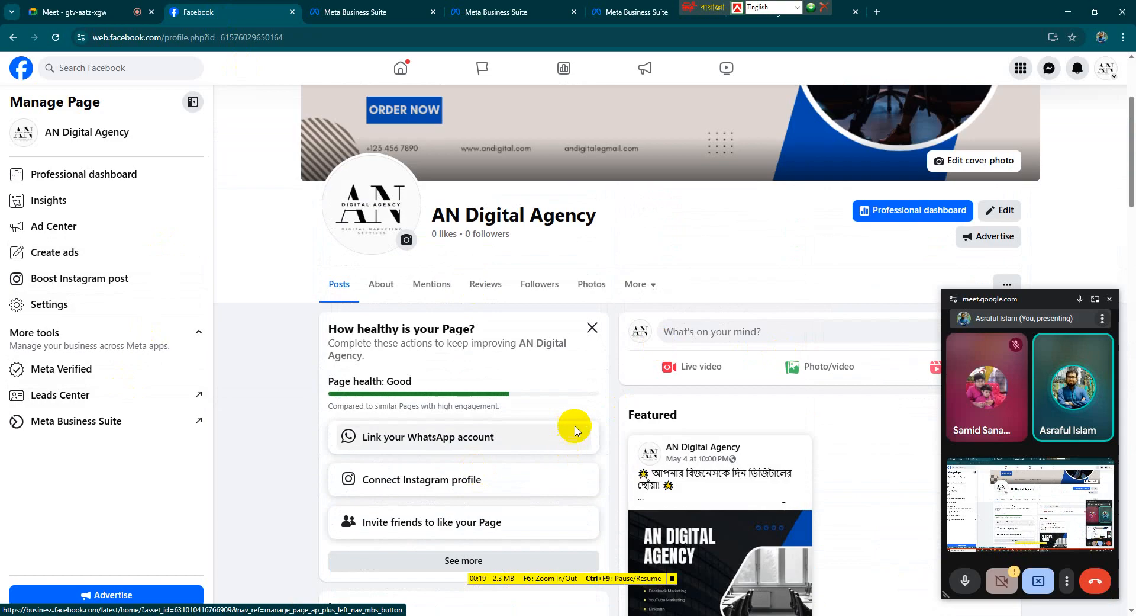
{"action": "scroll", "coordinate": [575, 430], "scroll_direction": "down", "scroll_amount": 3}
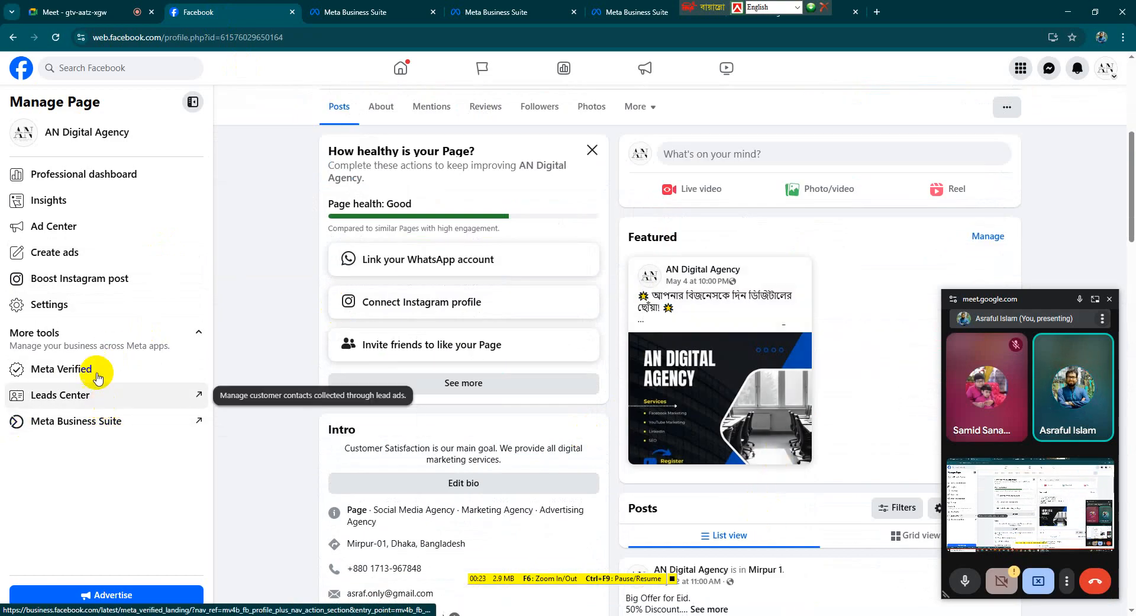
{"action": "left_click", "coordinate": [93, 419]}
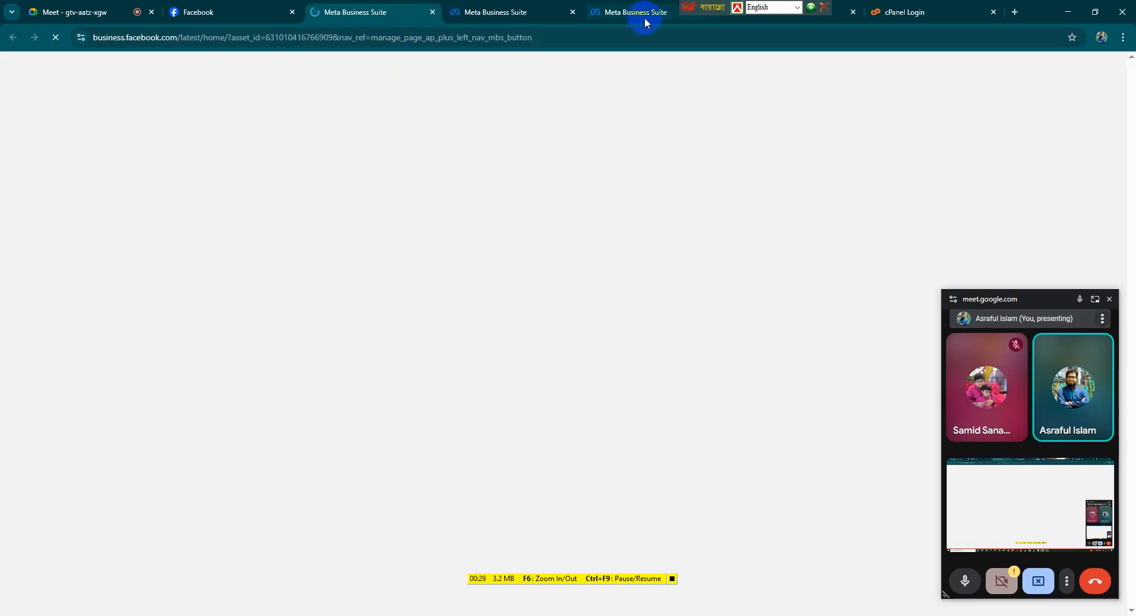
{"action": "left_click", "coordinate": [539, 13]}
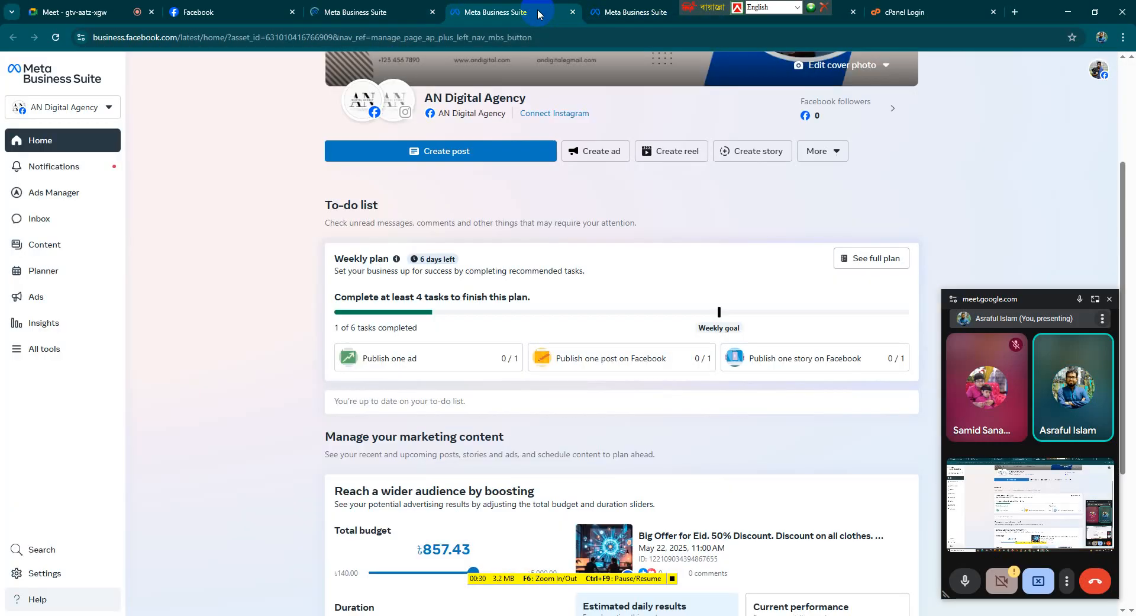
Step: Go to the page's inbox and open its message automations
{"action": "left_click", "coordinate": [65, 224]}
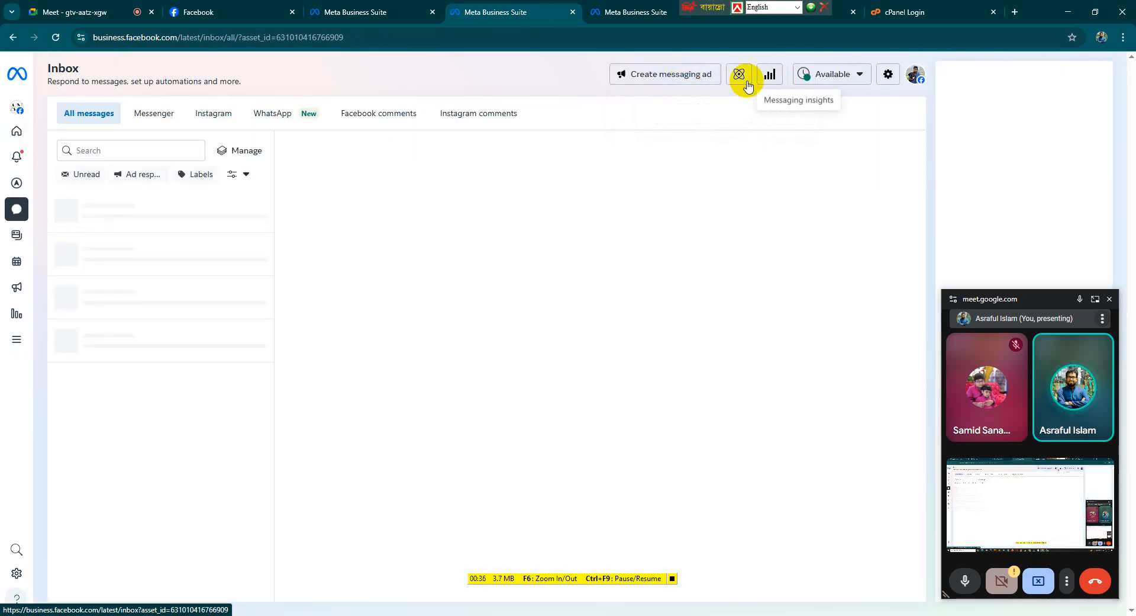
{"action": "left_click", "coordinate": [742, 77]}
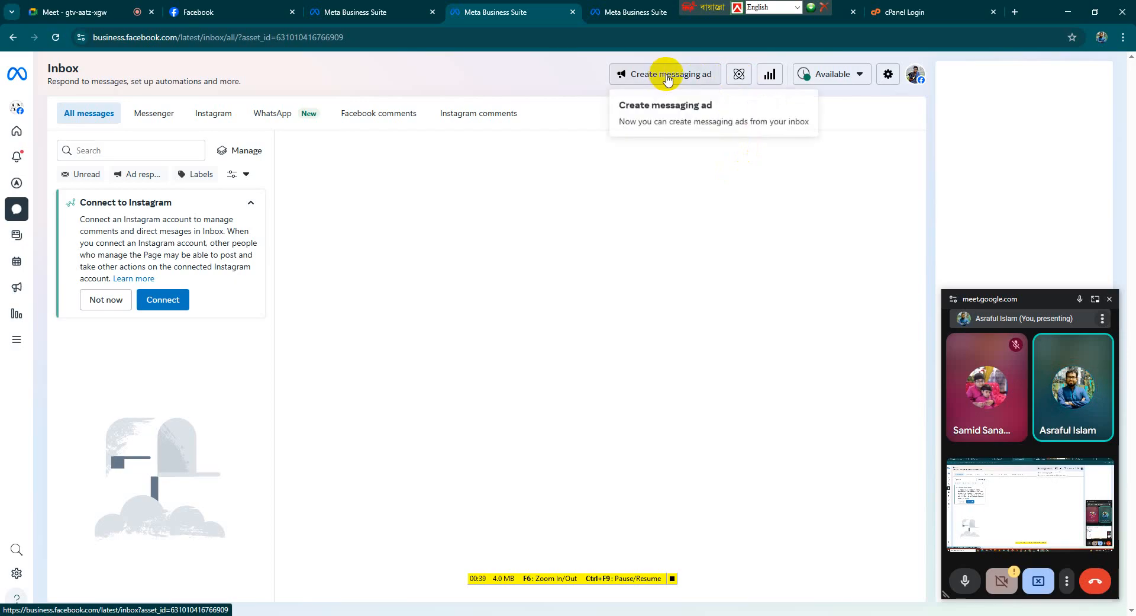
{"action": "left_click", "coordinate": [735, 75]}
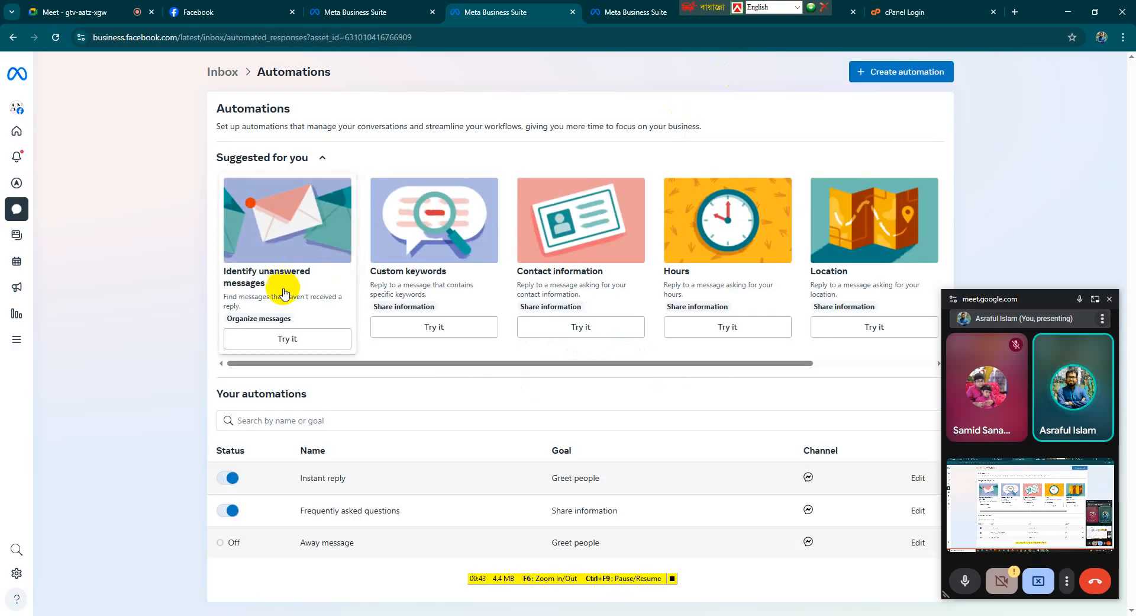
Step: Try turning on the Identify unanswered messages automation for Messenger, then return to the automations overview without saving
{"action": "left_click", "coordinate": [273, 346]}
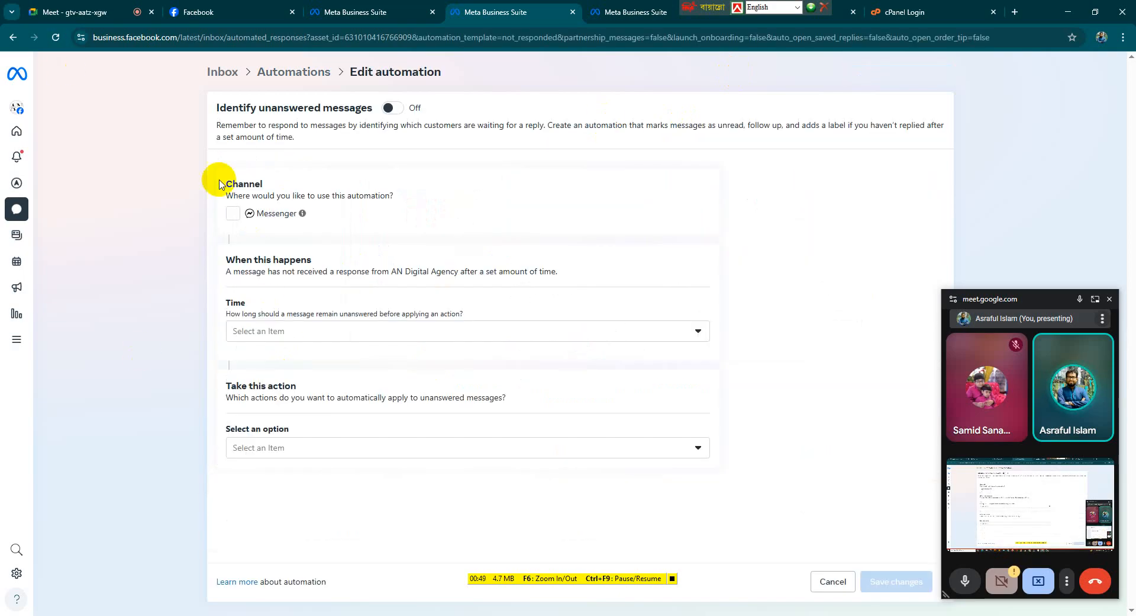
{"action": "left_click", "coordinate": [233, 214]}
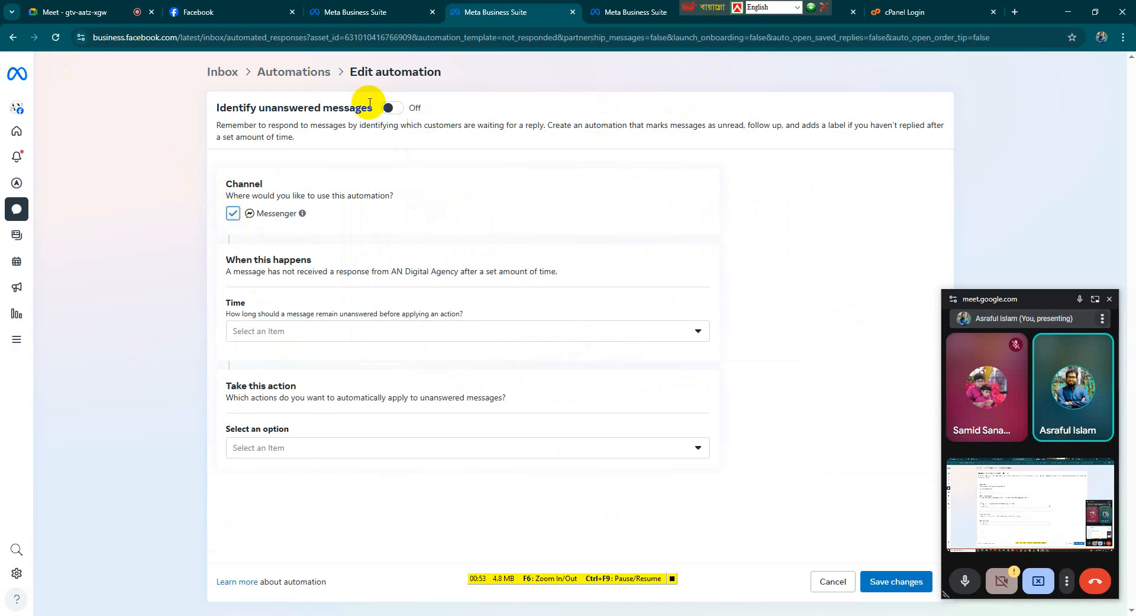
{"action": "left_click", "coordinate": [391, 108]}
{"action": "left_click_drag", "start_coordinate": [1040, 305], "coordinate": [1135, 614]}
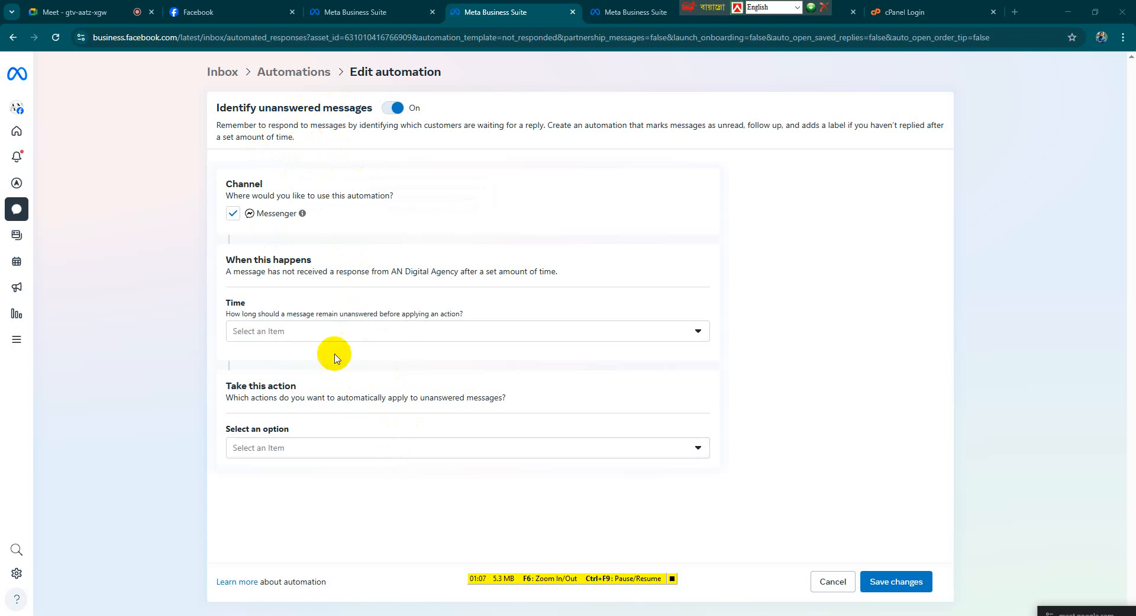
{"action": "left_click", "coordinate": [279, 72]}
{"action": "left_click", "coordinate": [662, 273]}
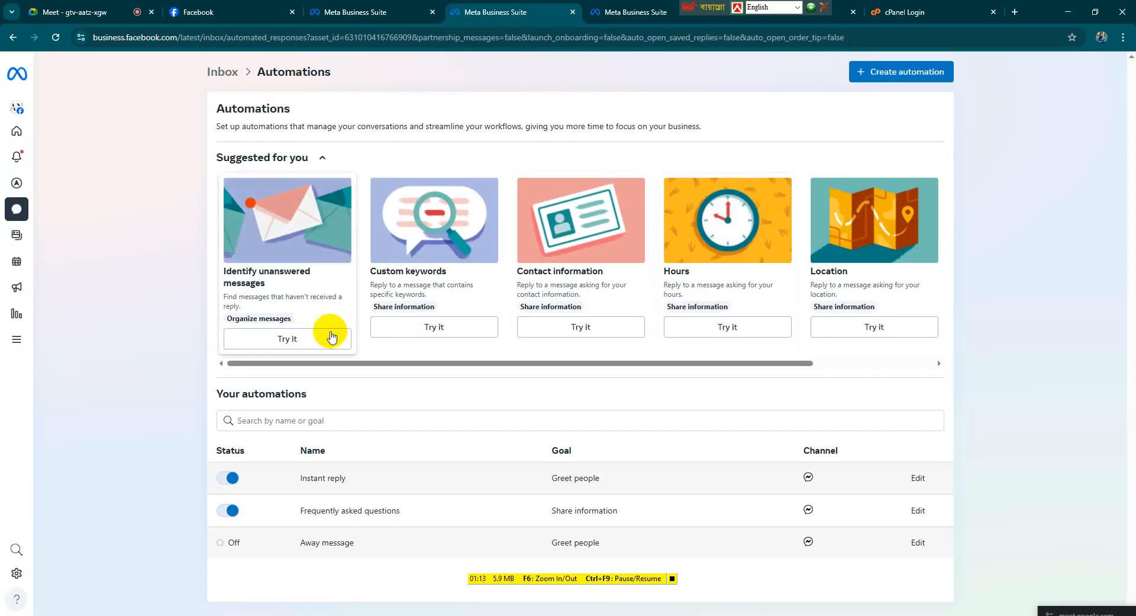
{"action": "left_click", "coordinate": [659, 579]}
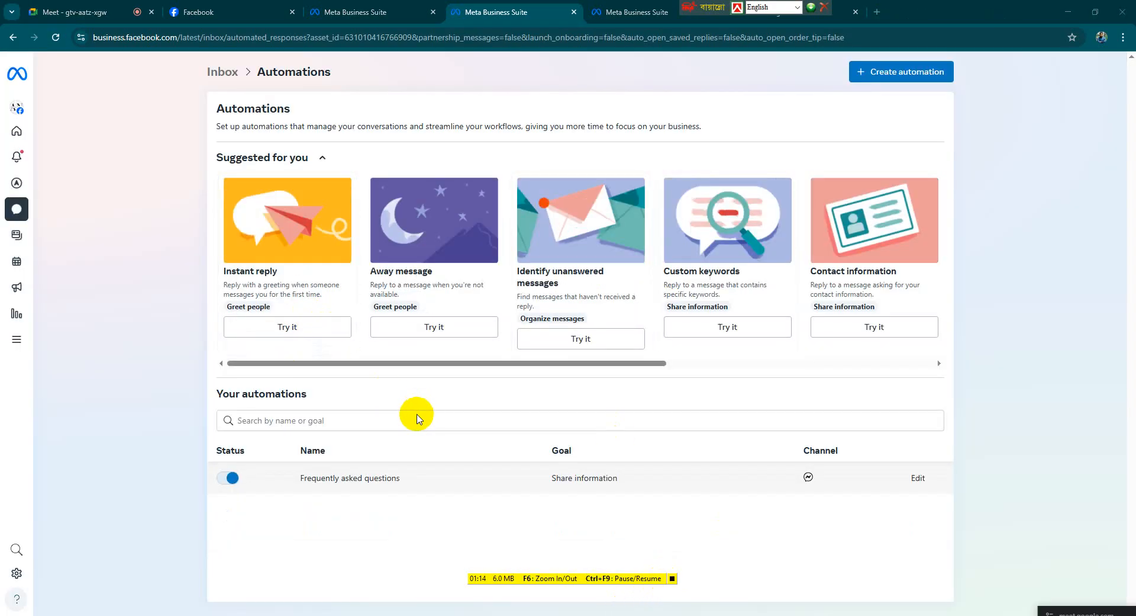
Step: Open the Instant reply automation and replace its message with "Welcome to my page."
{"action": "left_click", "coordinate": [291, 327]}
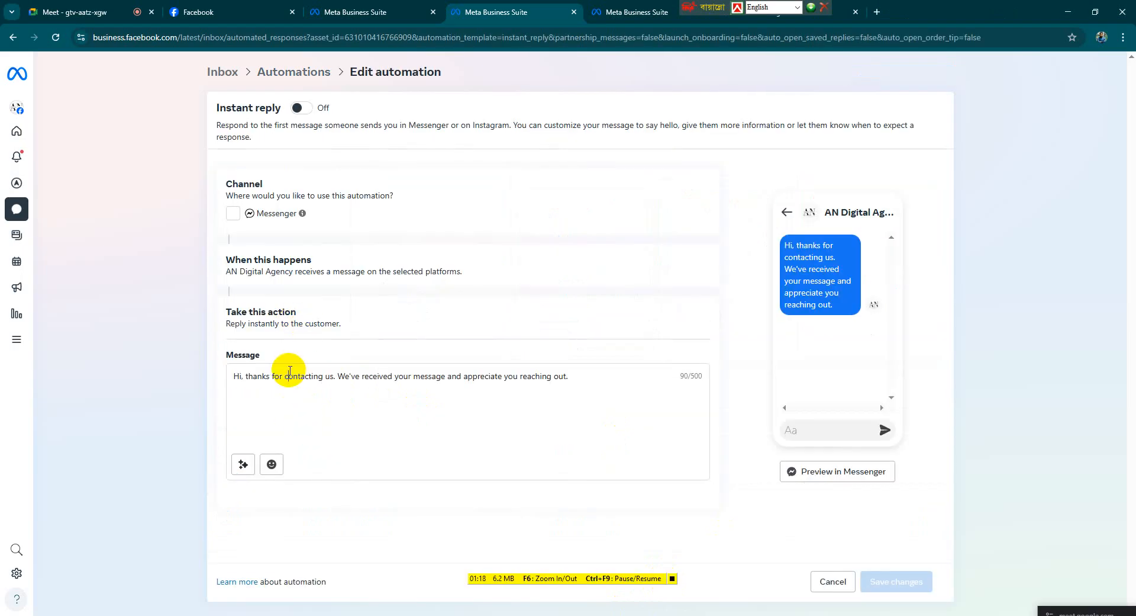
{"action": "left_click", "coordinate": [289, 375]}
{"action": "left_click_drag", "start_coordinate": [235, 374], "coordinate": [598, 388]}
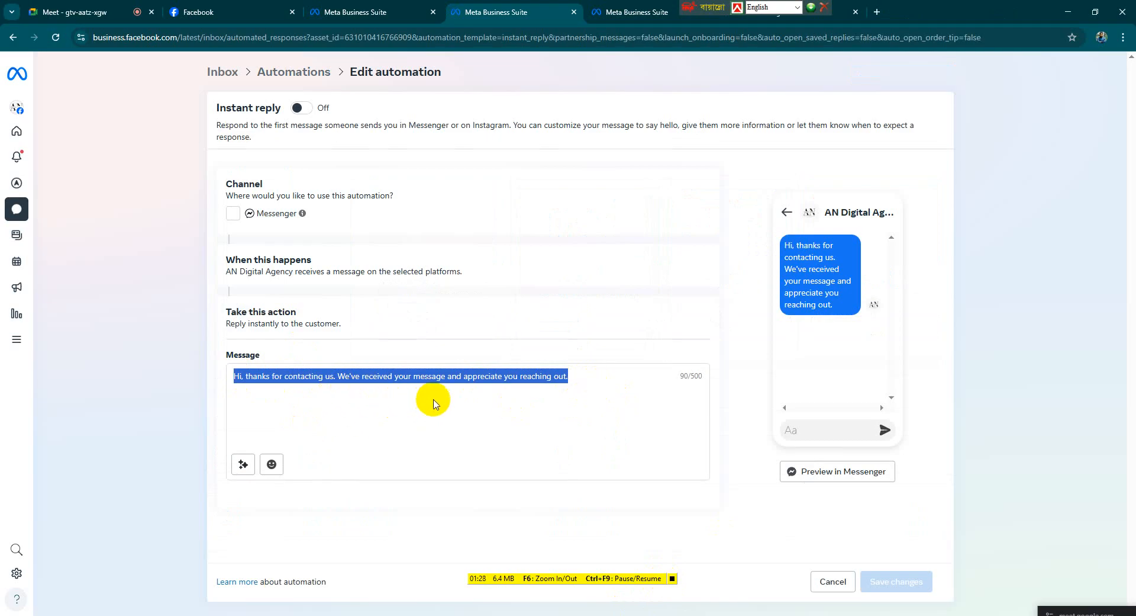
{"action": "left_click", "coordinate": [450, 407]}
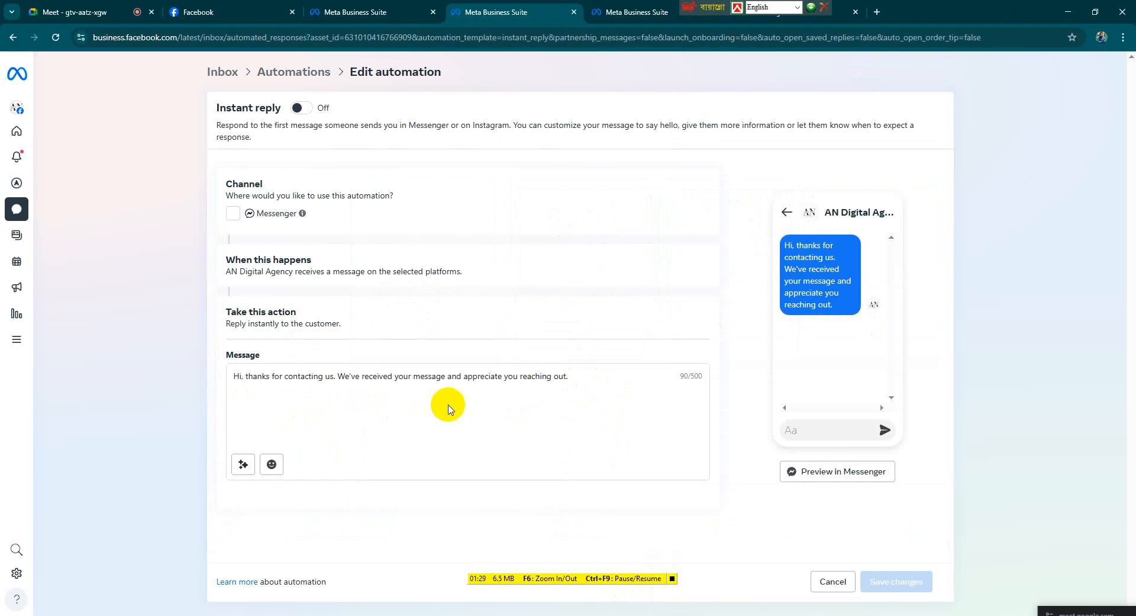
{"action": "triple_click", "coordinate": [402, 373]}
{"action": "type", "text": "W"}
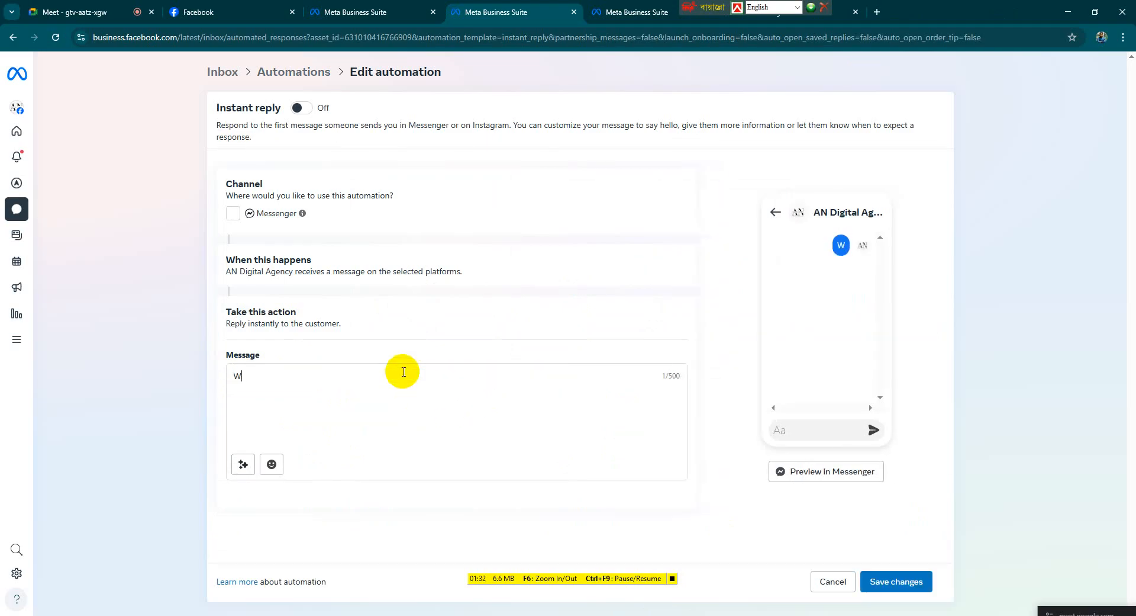
{"action": "type", "text": "elcome to m"}
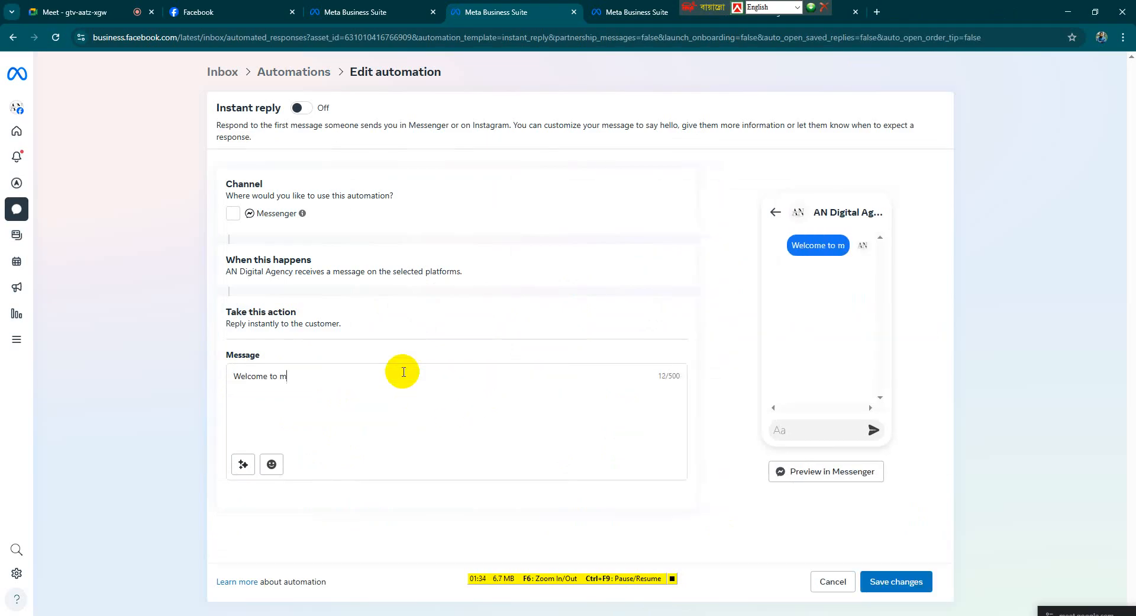
{"action": "type", "text": "y page."}
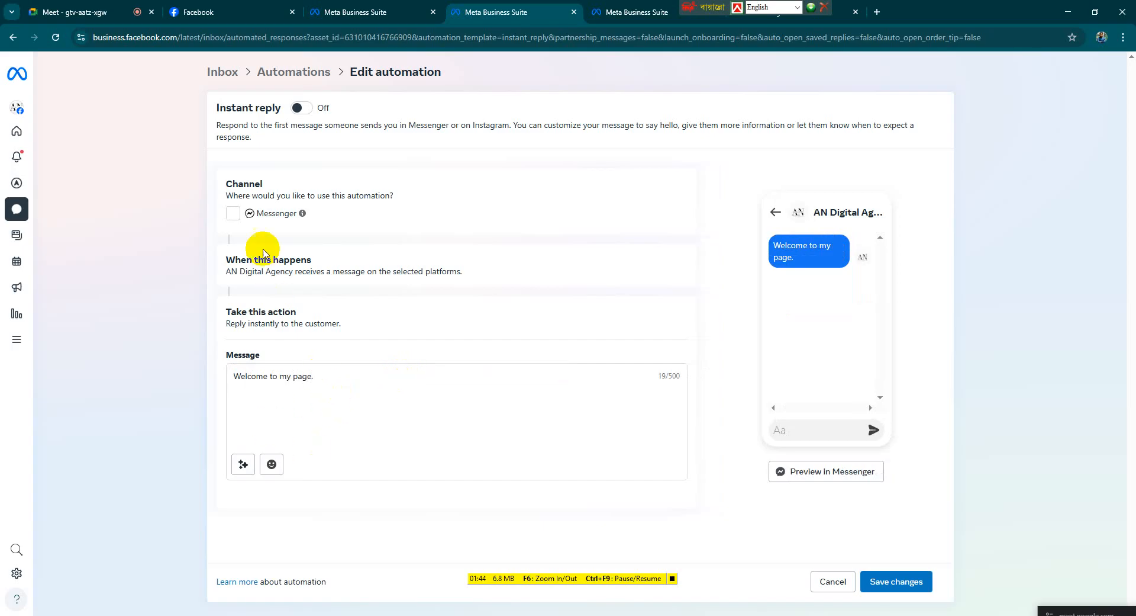
Step: Select Messenger as the instant reply channel, turn the automation on and save the changes
{"action": "left_click", "coordinate": [232, 213]}
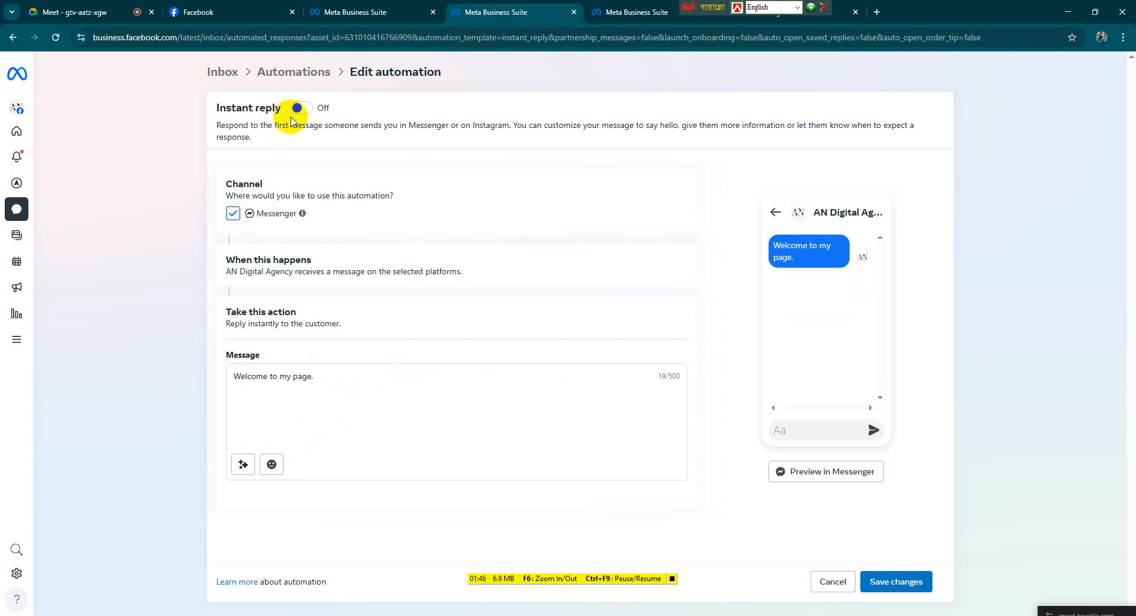
{"action": "left_click", "coordinate": [297, 112]}
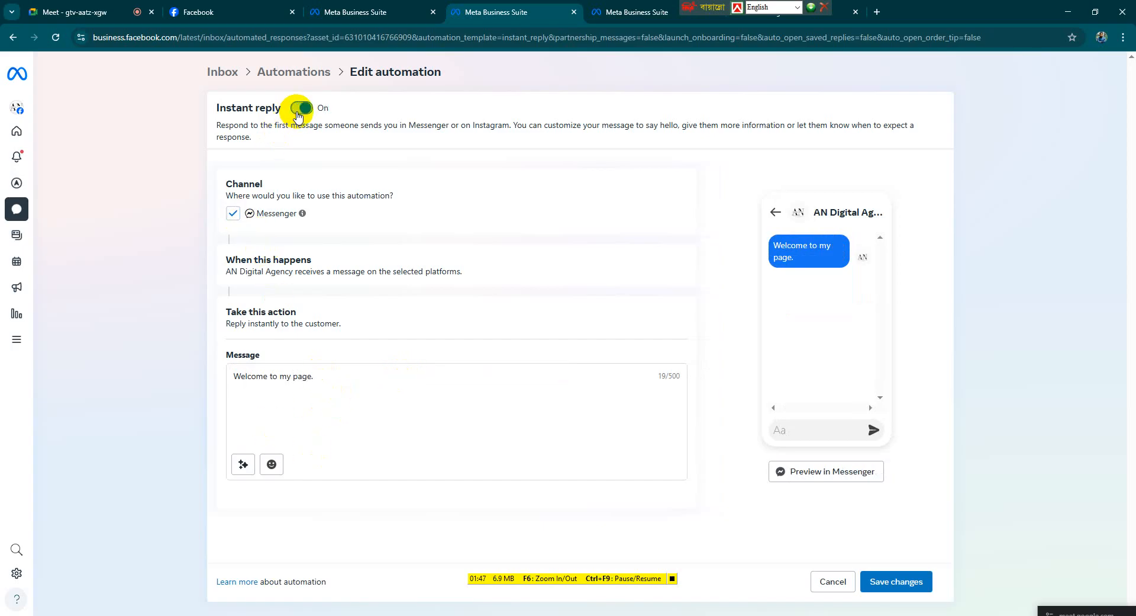
{"action": "left_click", "coordinate": [891, 580]}
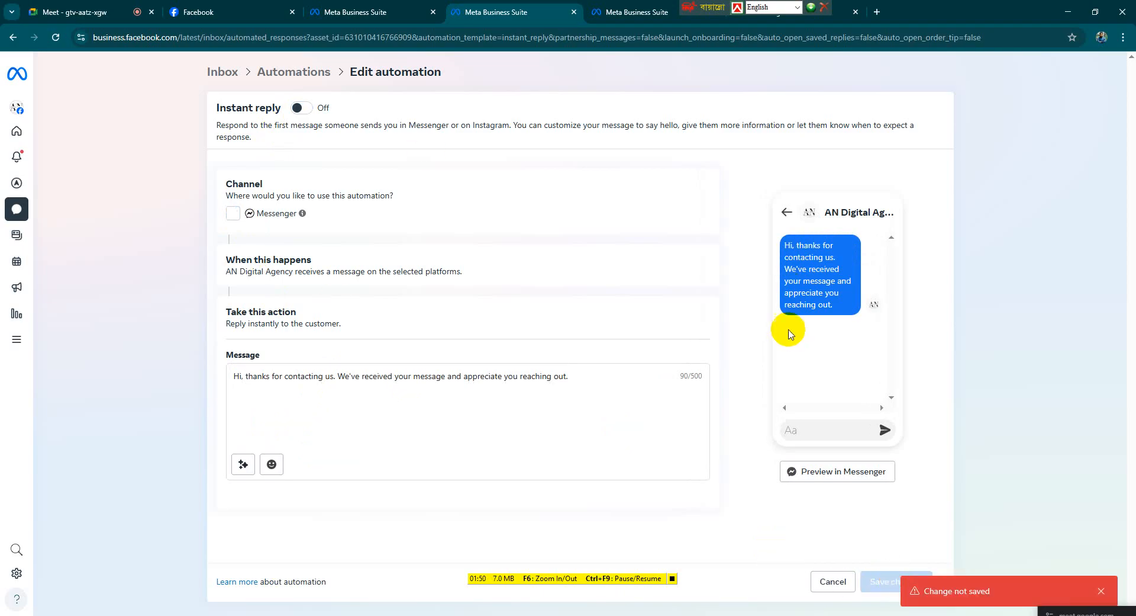
Step: Dismiss the save error and try again to turn on the instant reply for Messenger
{"action": "left_click", "coordinate": [234, 213]}
{"action": "left_click", "coordinate": [1101, 590]}
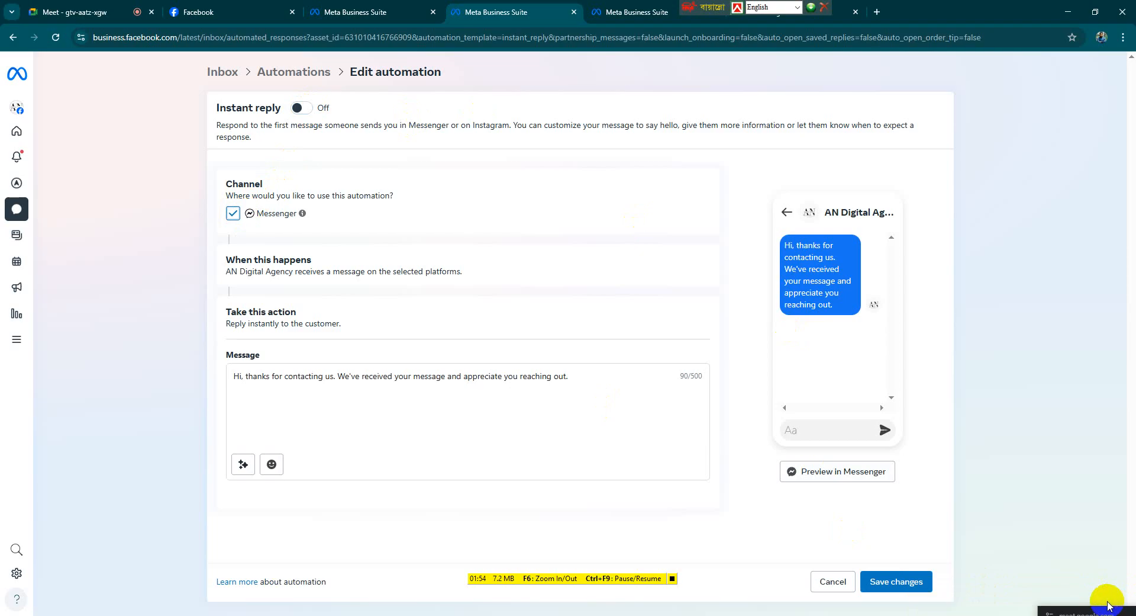
{"action": "left_click", "coordinate": [296, 110]}
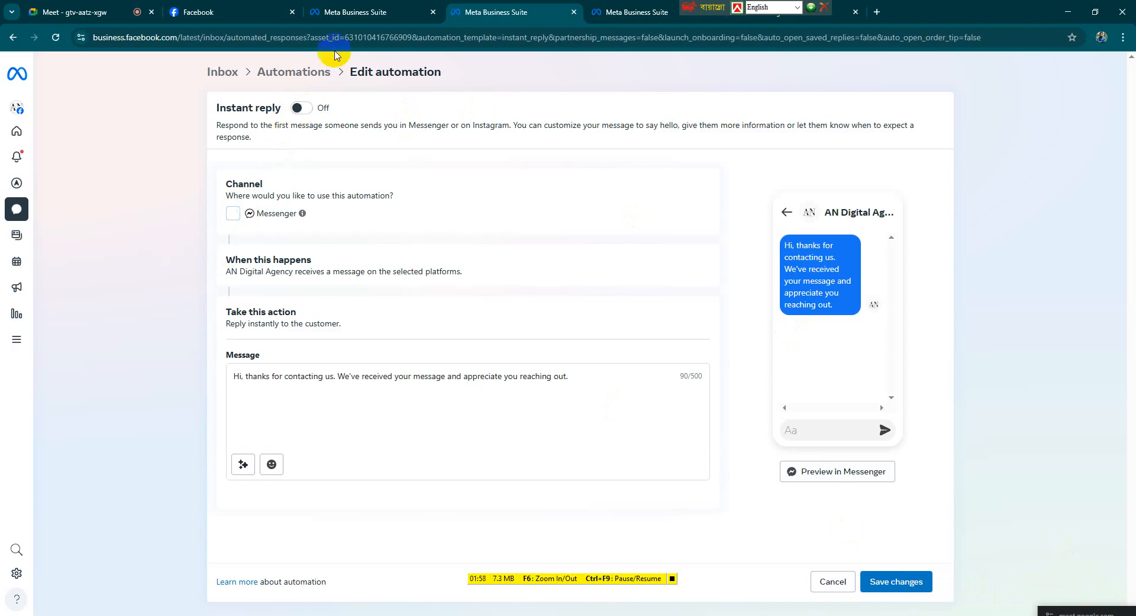
Step: Leave the Instant reply editor and return to the automations overview
{"action": "left_click", "coordinate": [17, 42]}
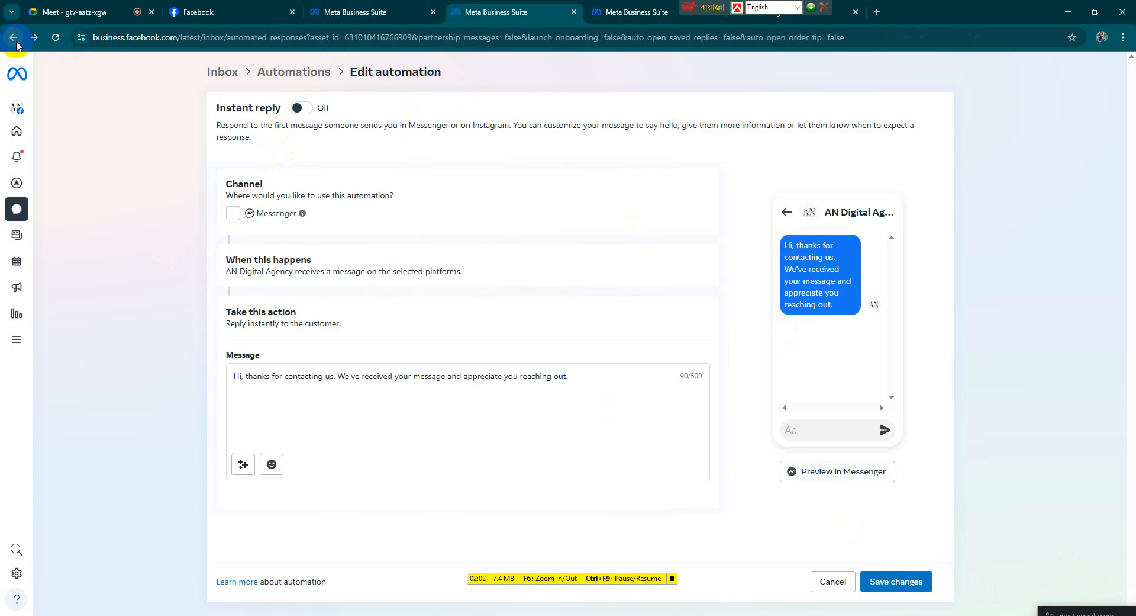
{"action": "left_click", "coordinate": [17, 43]}
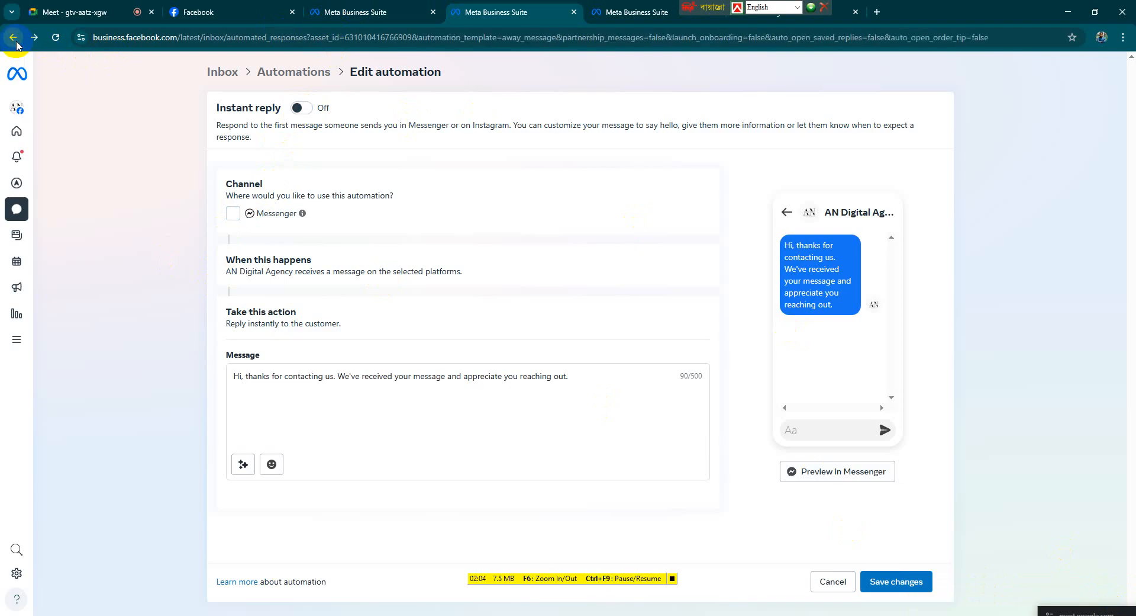
{"action": "left_click", "coordinate": [267, 71]}
{"action": "left_click", "coordinate": [731, 276]}
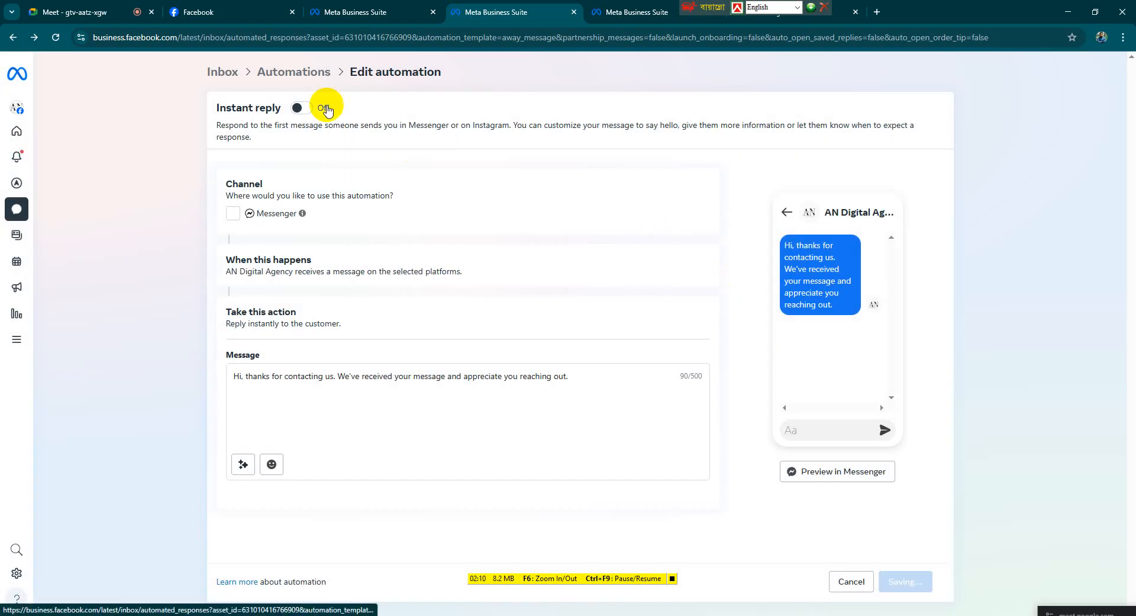
{"action": "left_click", "coordinate": [290, 77]}
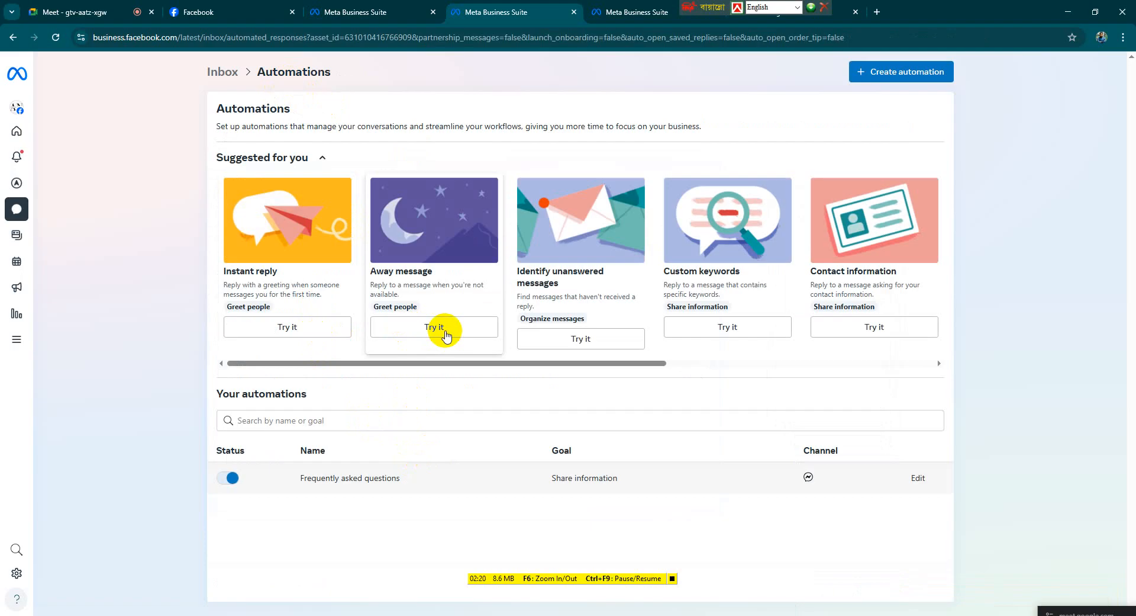
Step: Open the Away message automation, select Messenger as its channel and review the weekly away hours and message
{"action": "left_click", "coordinate": [446, 328]}
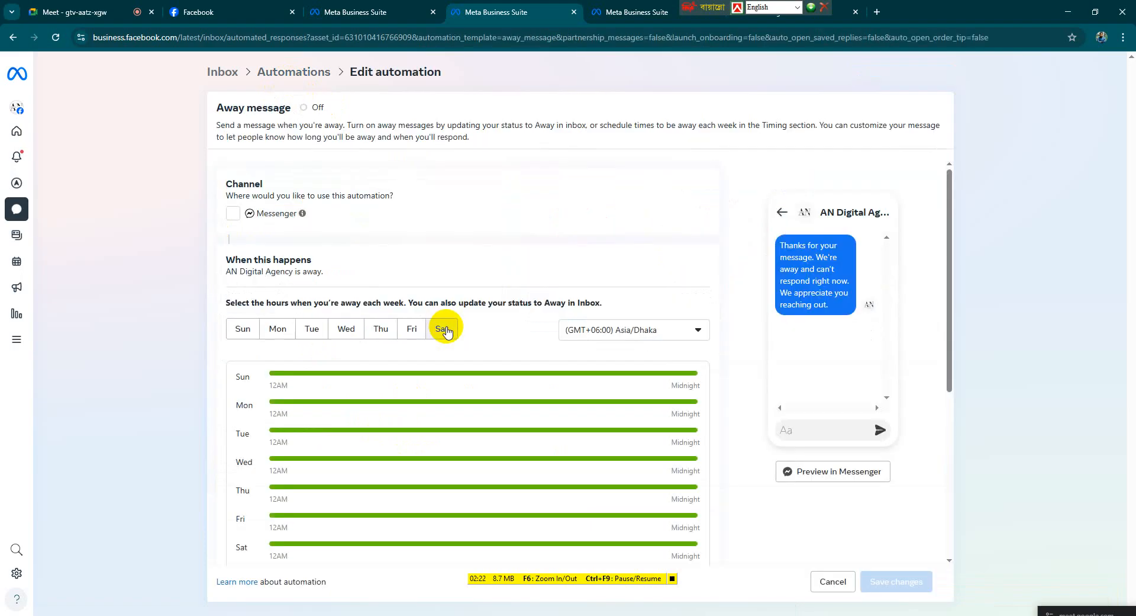
{"action": "left_click", "coordinate": [234, 214]}
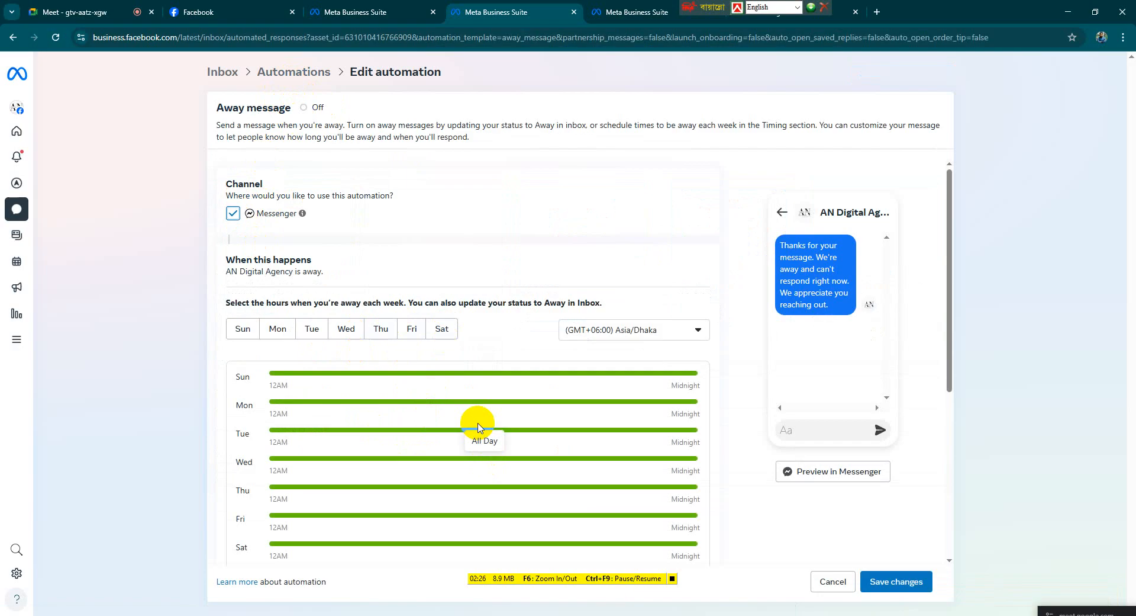
{"action": "scroll", "coordinate": [478, 426], "scroll_direction": "down", "scroll_amount": 4}
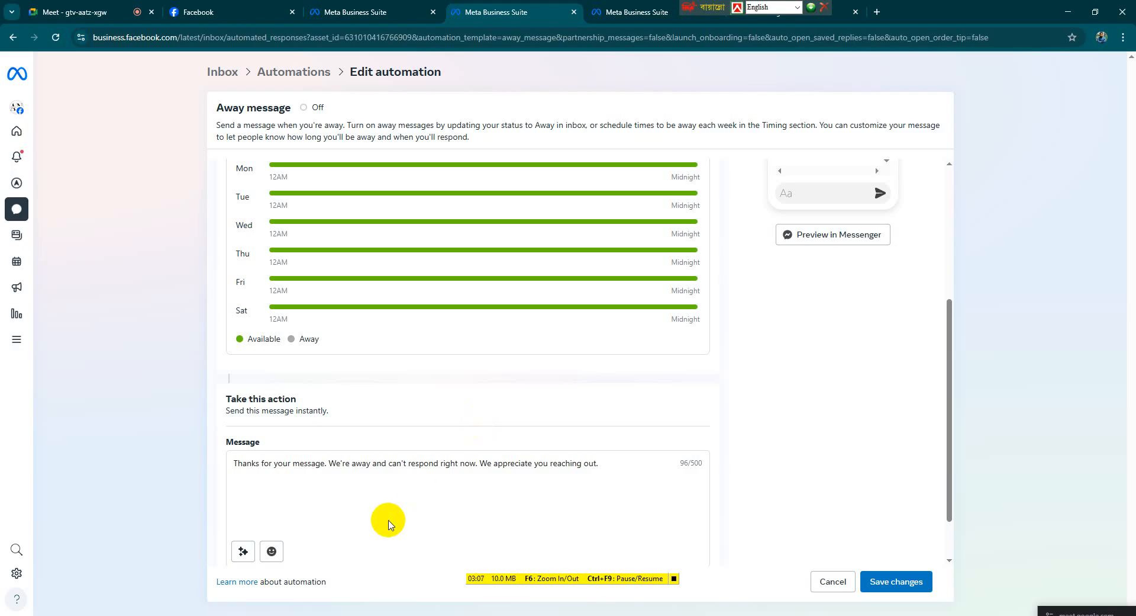
{"action": "scroll", "coordinate": [509, 397], "scroll_direction": "up", "scroll_amount": 3}
{"action": "scroll", "coordinate": [491, 295], "scroll_direction": "up", "scroll_amount": 1}
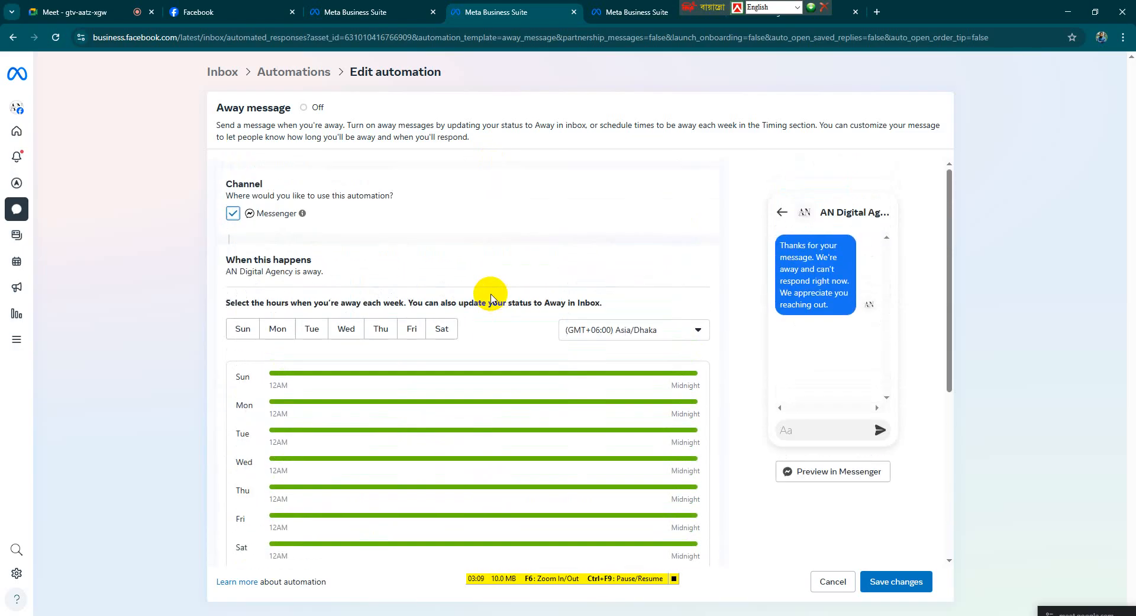
{"action": "scroll", "coordinate": [367, 244], "scroll_direction": "down", "scroll_amount": 5}
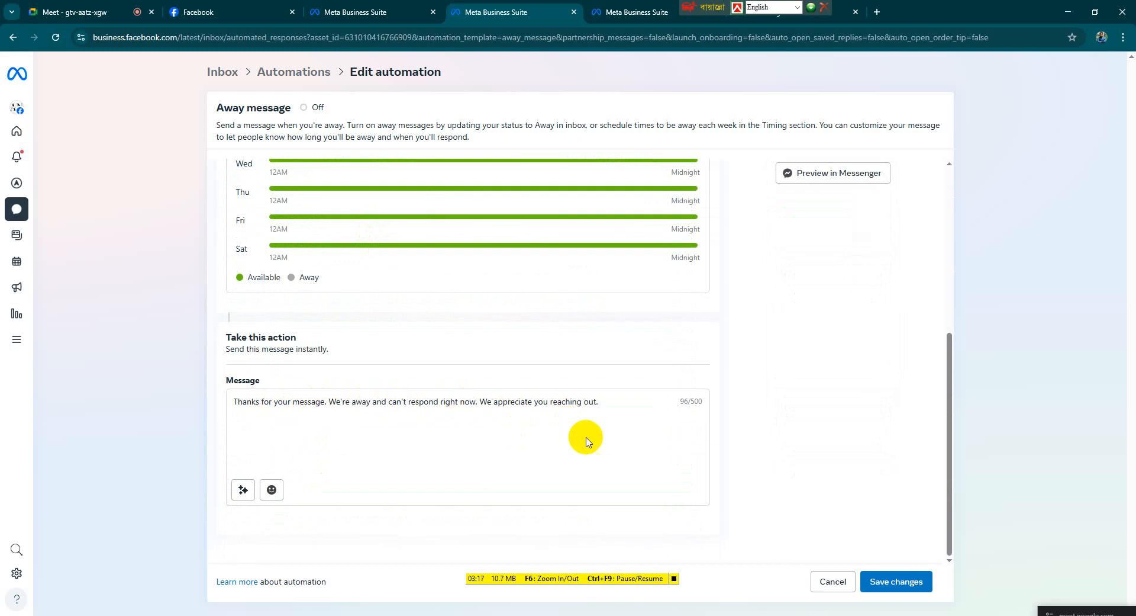
Step: Try to replace the away message text with "Thanks" and save the changes
{"action": "left_click", "coordinate": [478, 401]}
{"action": "left_click_drag", "start_coordinate": [478, 401], "coordinate": [610, 400]}
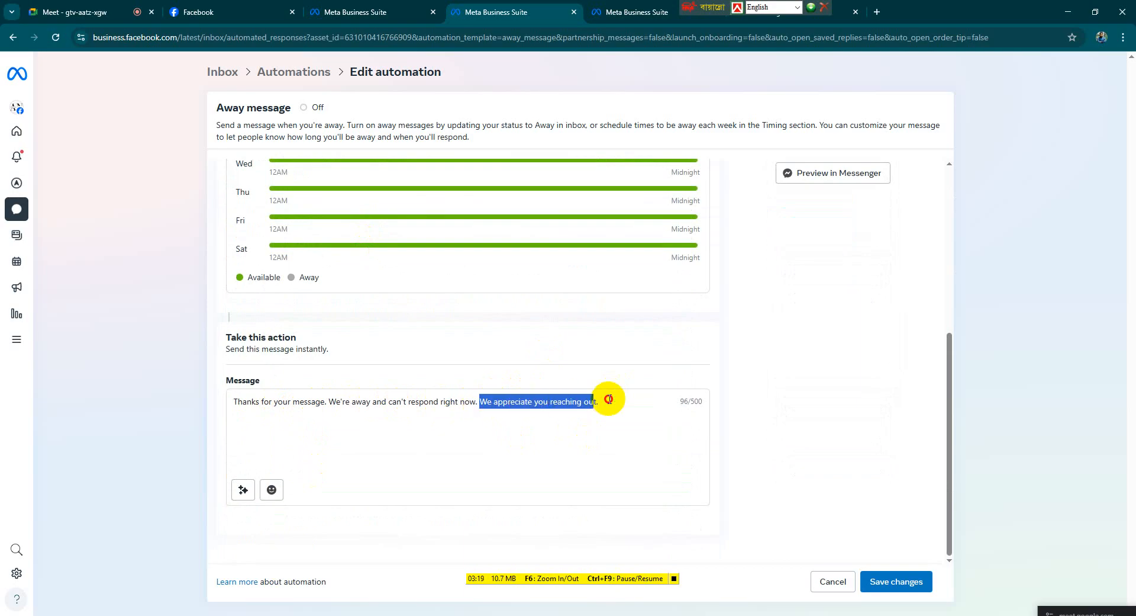
{"action": "left_click", "coordinate": [623, 400]}
{"action": "key", "text": "ctrl+a"}
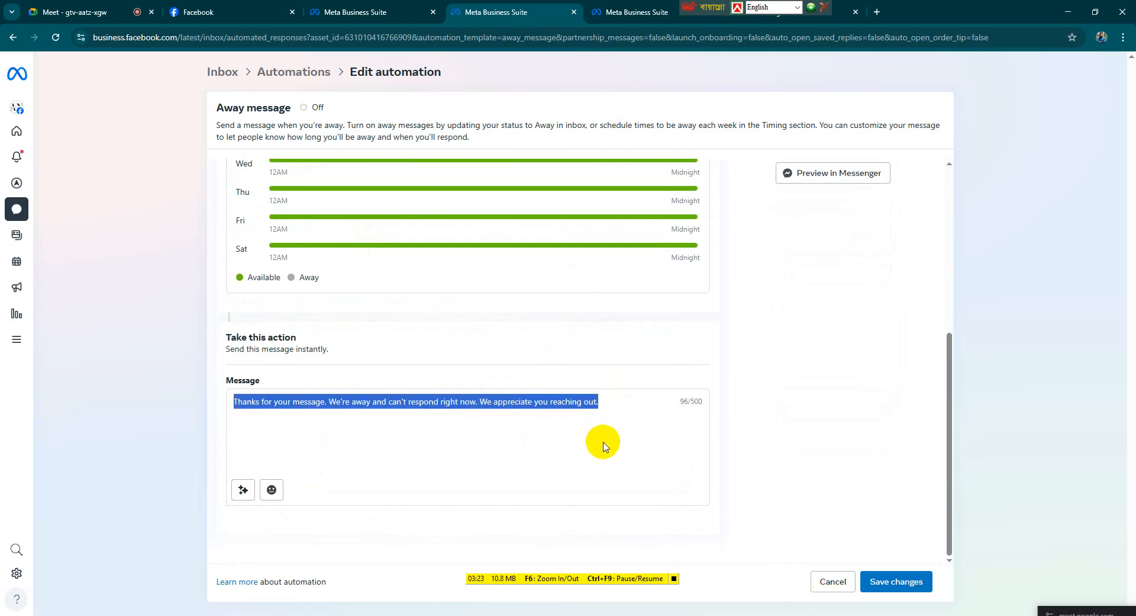
{"action": "type", "text": "Thanks"}
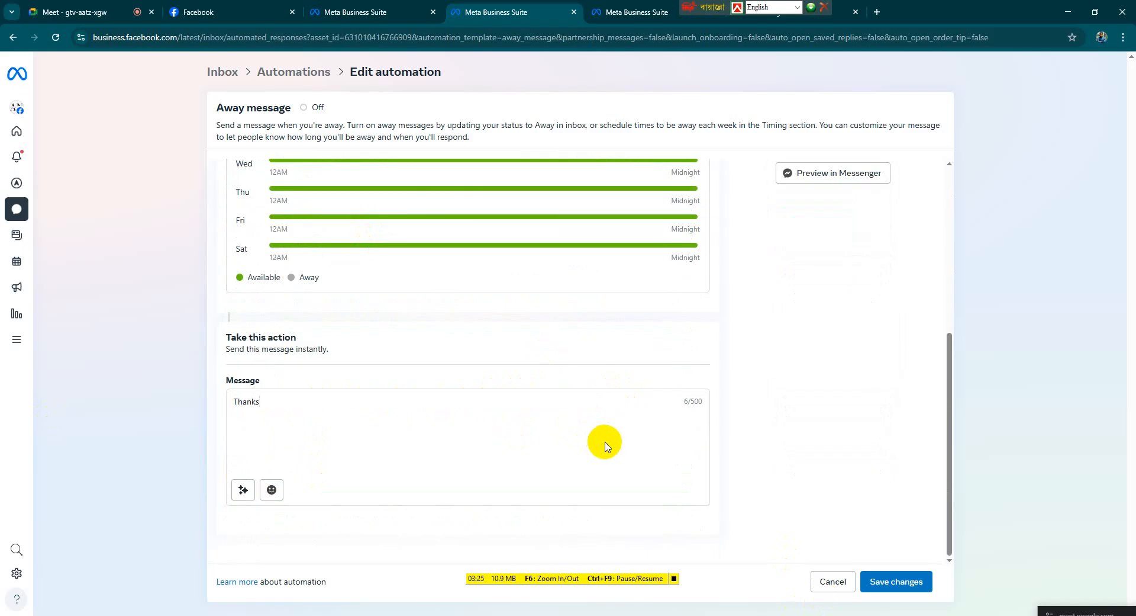
{"action": "left_click", "coordinate": [897, 580]}
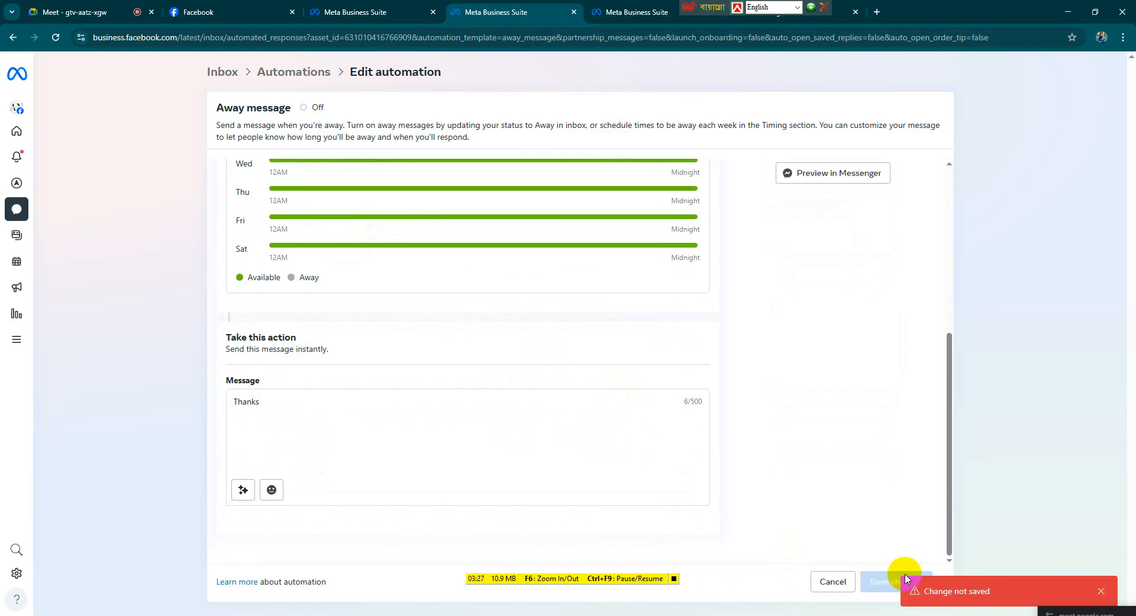
{"action": "scroll", "coordinate": [503, 266], "scroll_direction": "up", "scroll_amount": 5}
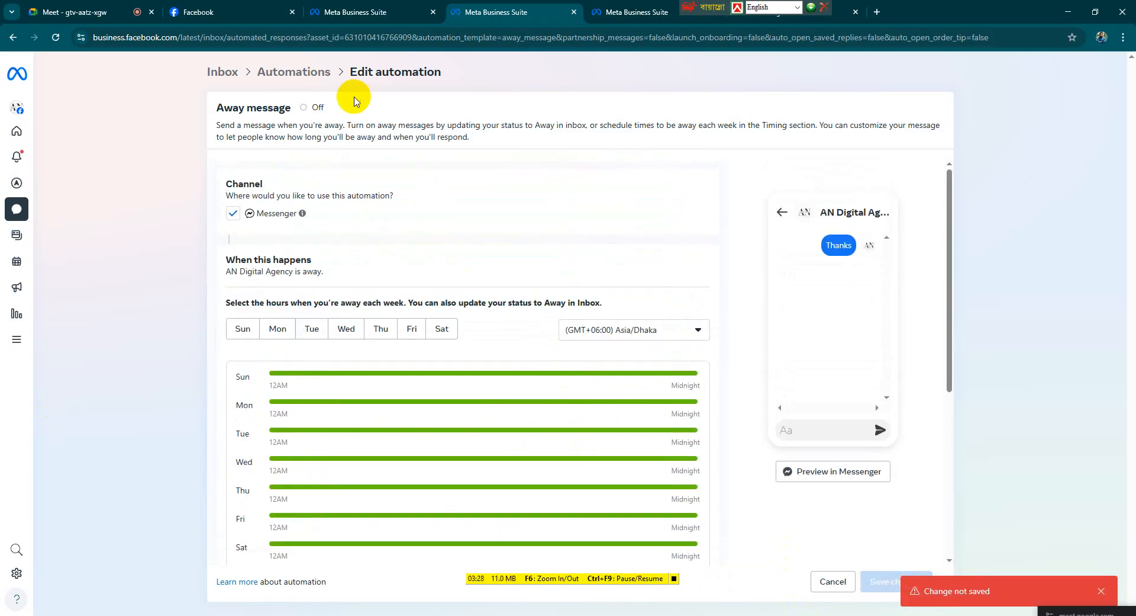
Step: Leave the away message editor, then open the Frequently asked questions automation and select Messenger as its channel
{"action": "left_click", "coordinate": [322, 77]}
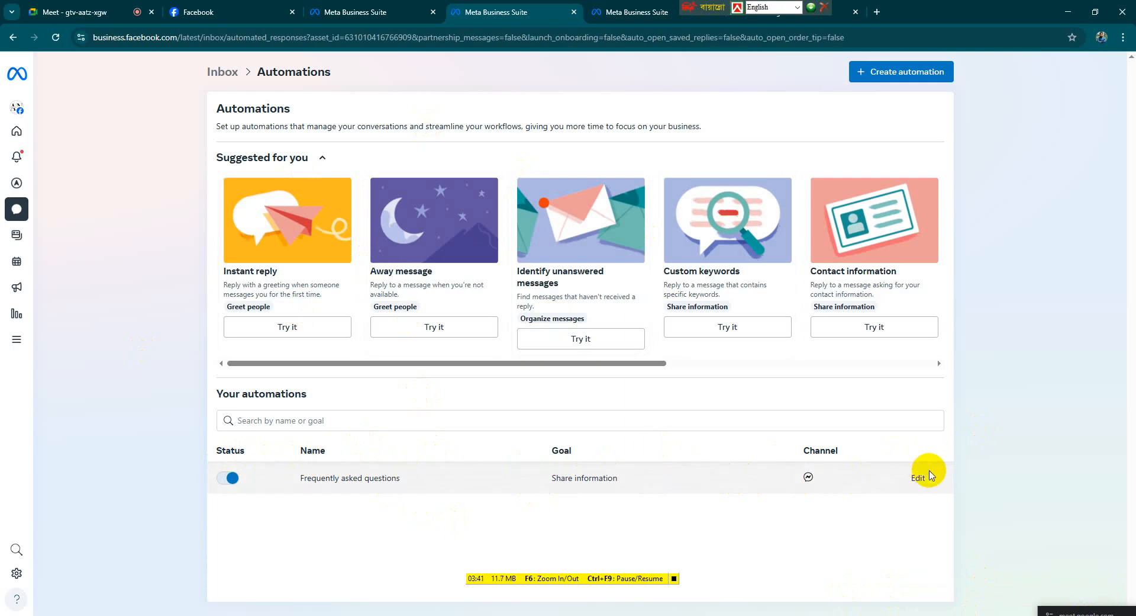
{"action": "left_click", "coordinate": [922, 478]}
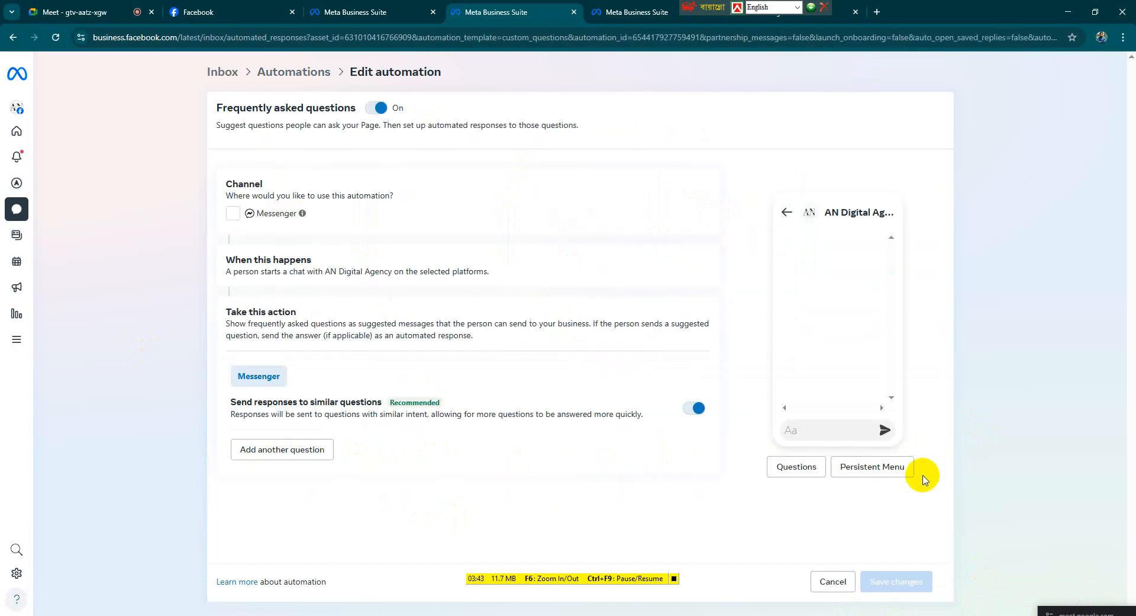
{"action": "left_click", "coordinate": [231, 214]}
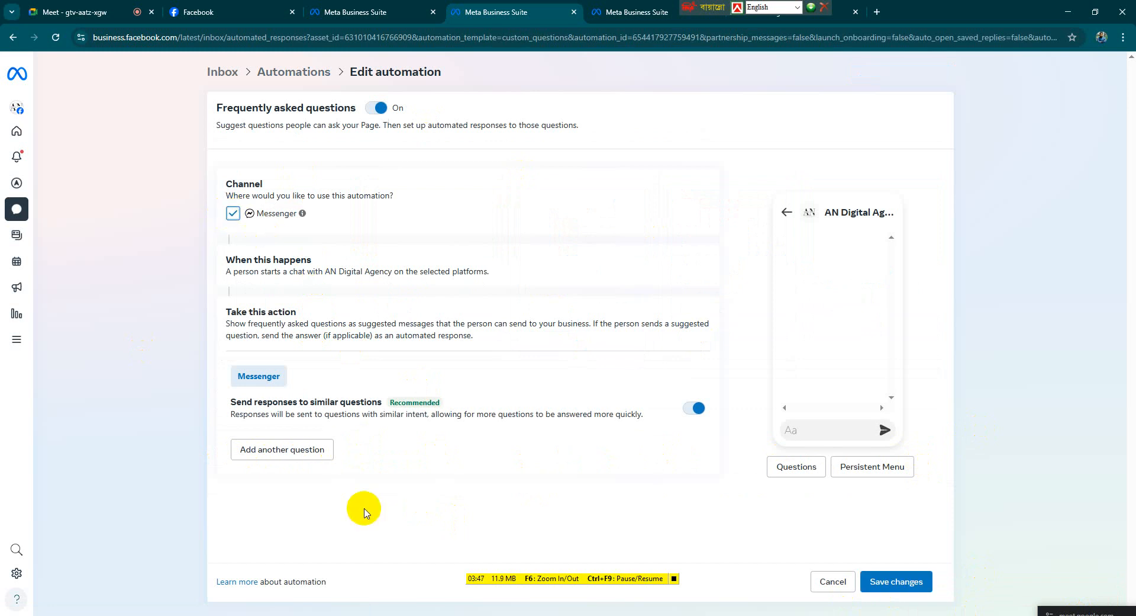
Step: Add a first question with the text "আপনার কি সার্ভিস দরকার"
{"action": "left_click", "coordinate": [287, 450]}
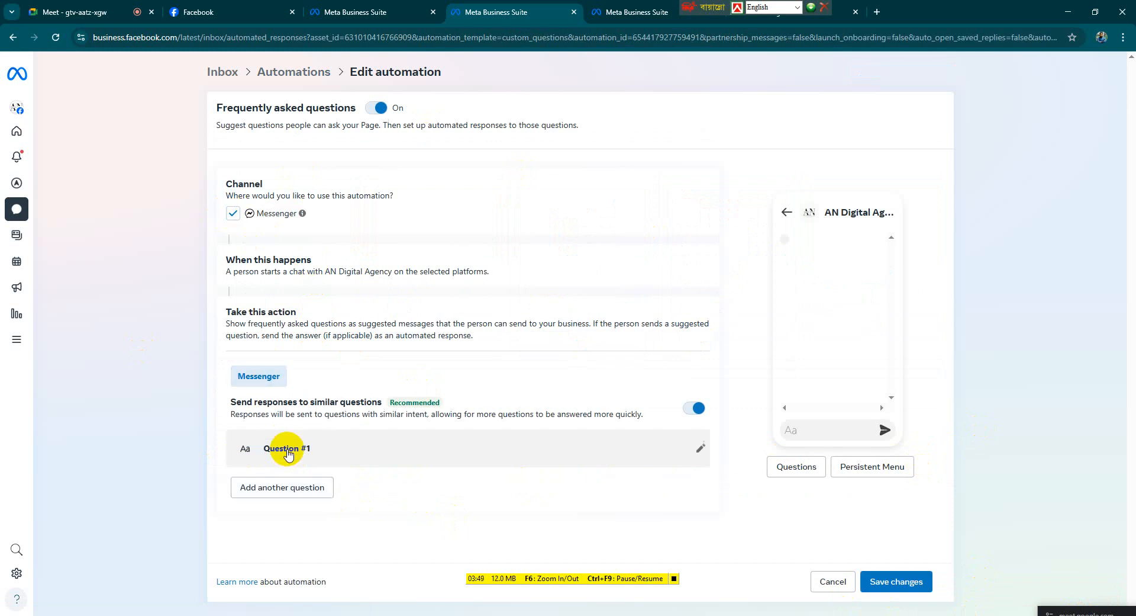
{"action": "left_click", "coordinate": [697, 448]}
{"action": "left_click", "coordinate": [335, 500]}
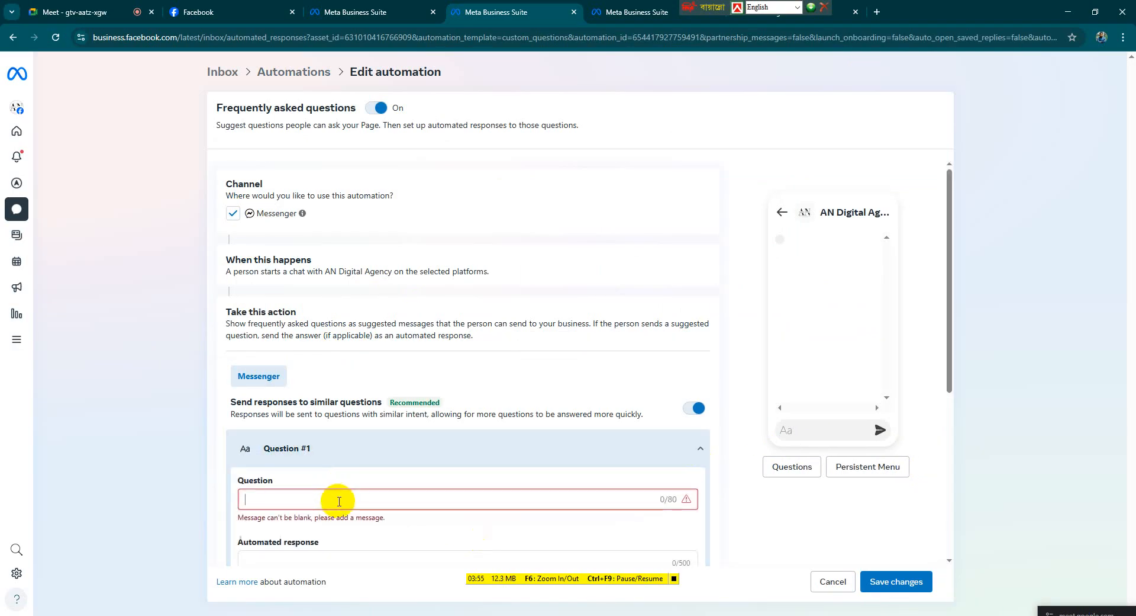
{"action": "key", "text": "F12"}
{"action": "type", "text": "আ"}
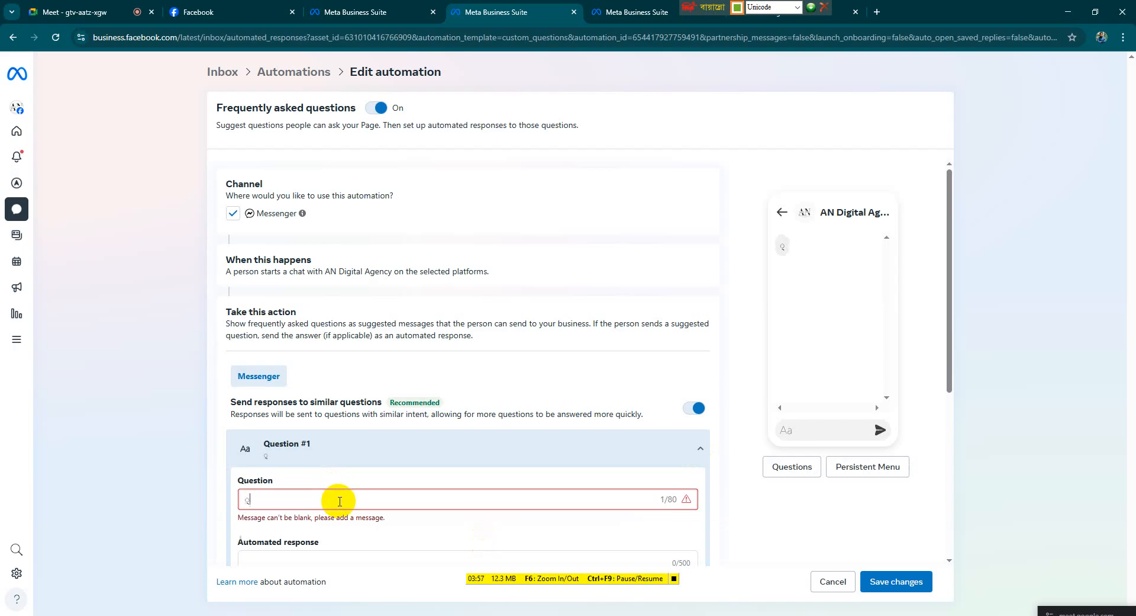
{"action": "type", "text": "পনার কি "}
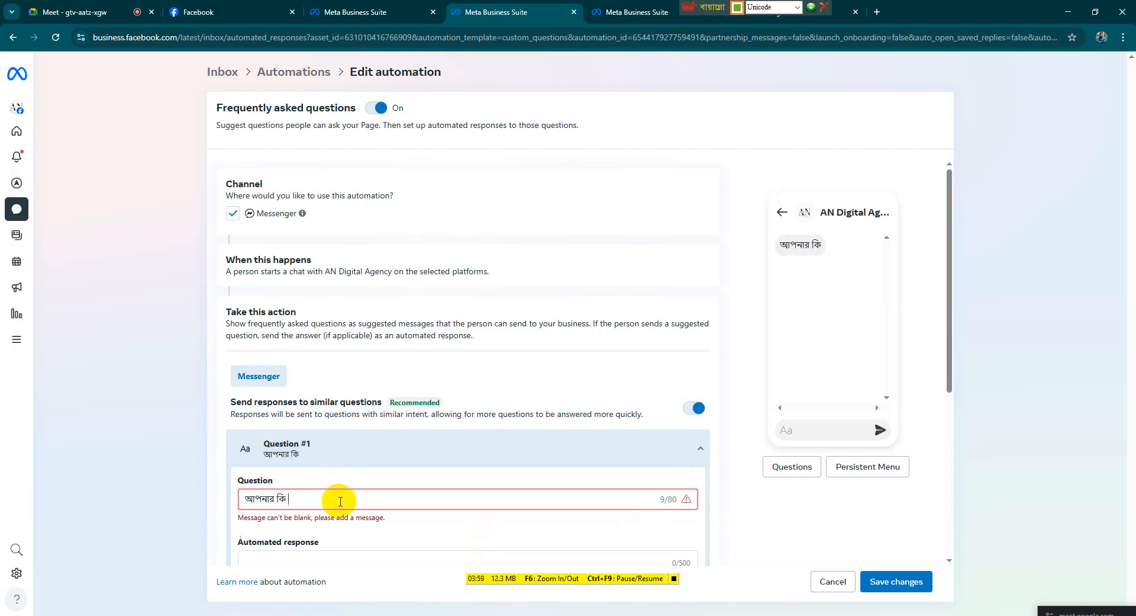
{"action": "type", "text": "সার্ভিস দরাকর"}
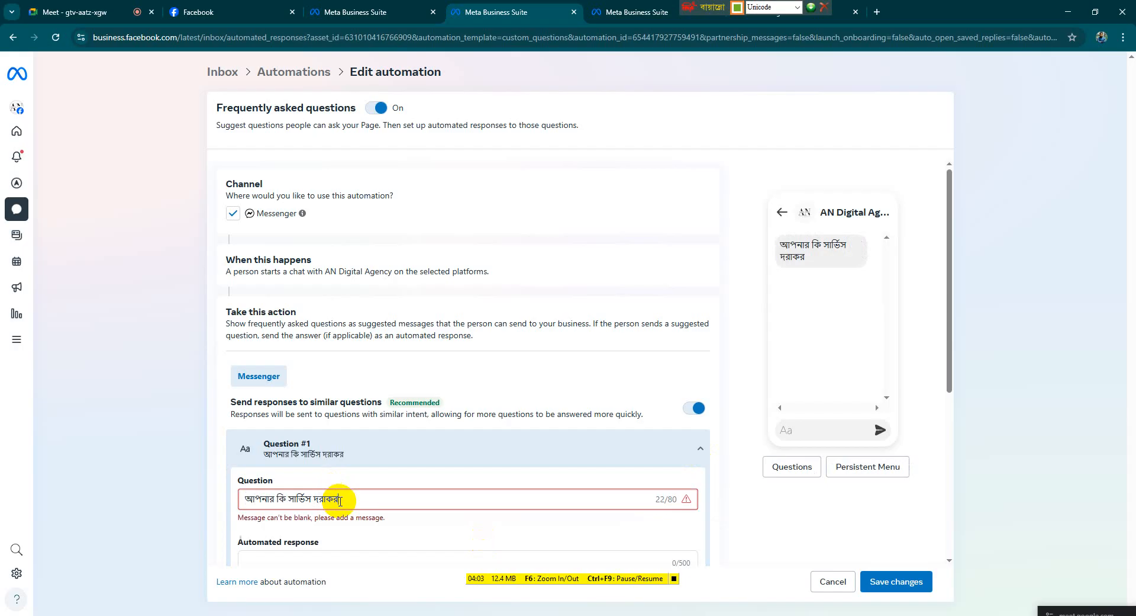
{"action": "key", "text": "BackSpace"}
{"action": "key", "text": "BackSpace"}
{"action": "type", "text": "কার"}
Step: Enter the first question's automated response on two lines: "ফেসবুক মার্কেটিং?" and "ইউটিউব মার্কেটিং?"
{"action": "scroll", "coordinate": [340, 502], "scroll_direction": "down", "scroll_amount": 1}
{"action": "left_click", "coordinate": [327, 500]}
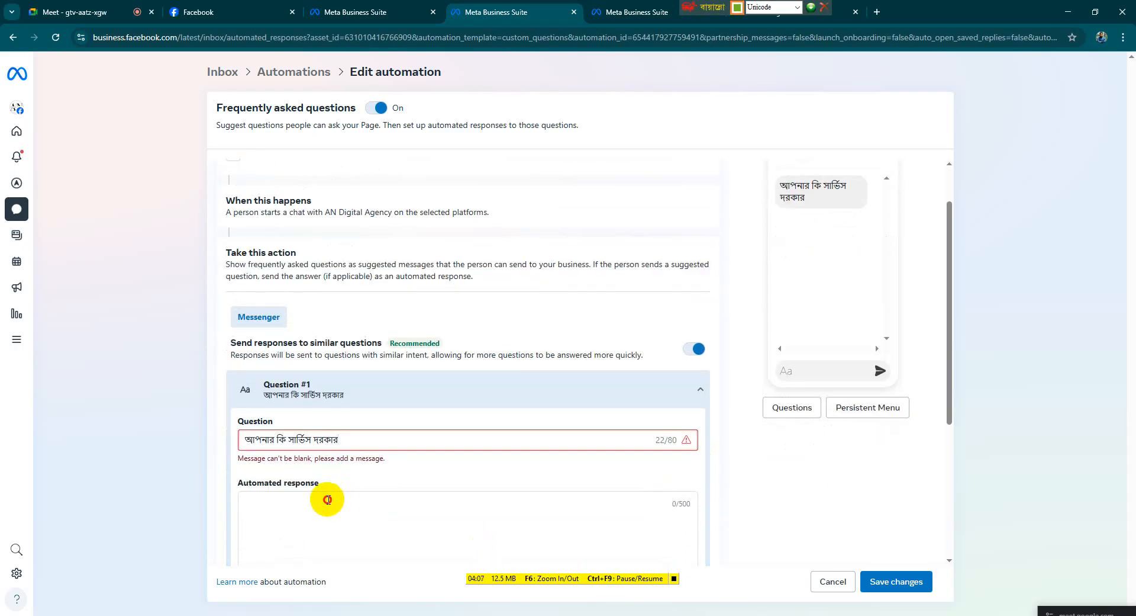
{"action": "scroll", "coordinate": [330, 504], "scroll_direction": "down", "scroll_amount": 2}
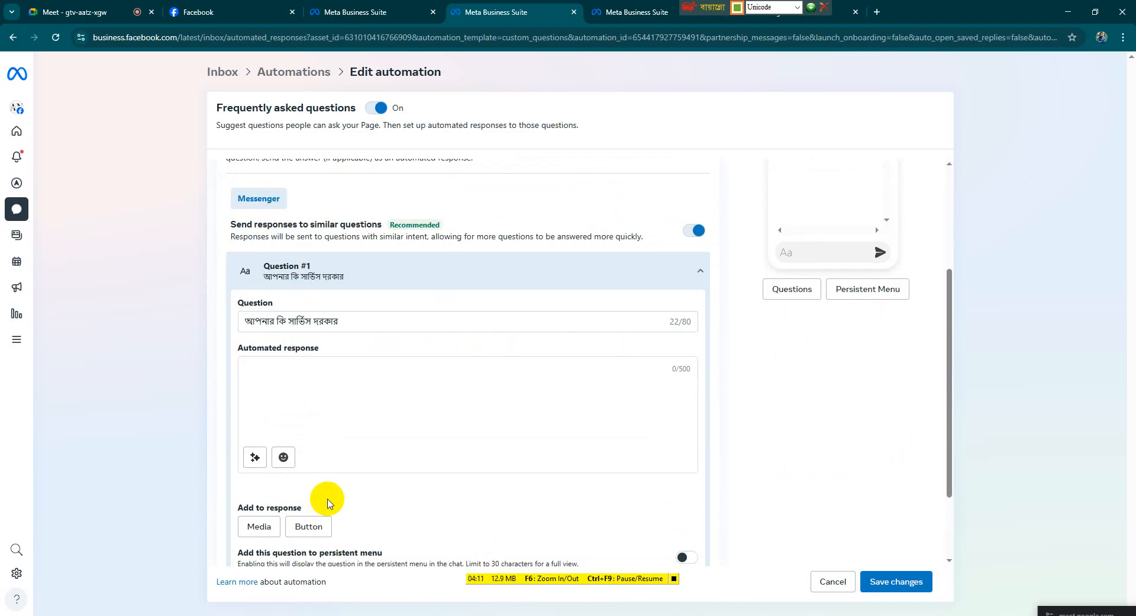
{"action": "type", "text": "ফে"}
{"action": "type", "text": "সবুক মার্কে"}
{"action": "type", "text": "টি"}
{"action": "type", "text": "ি"}
{"action": "type", "text": "ইউটিউ"}
{"action": "type", "text": "ব মা"}
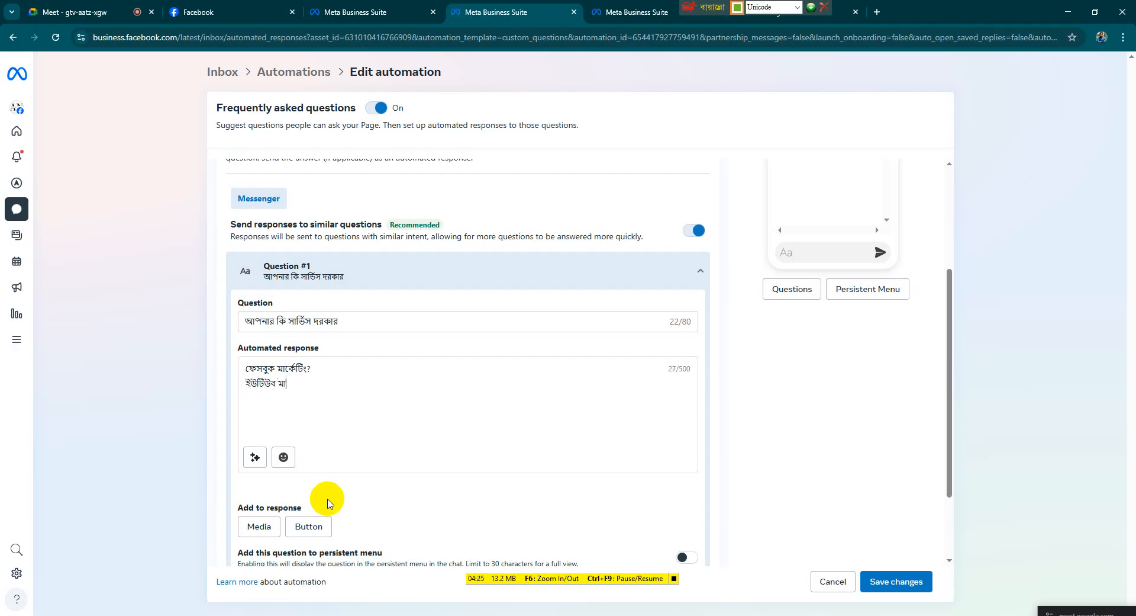
{"action": "type", "text": "র্কেটি"}
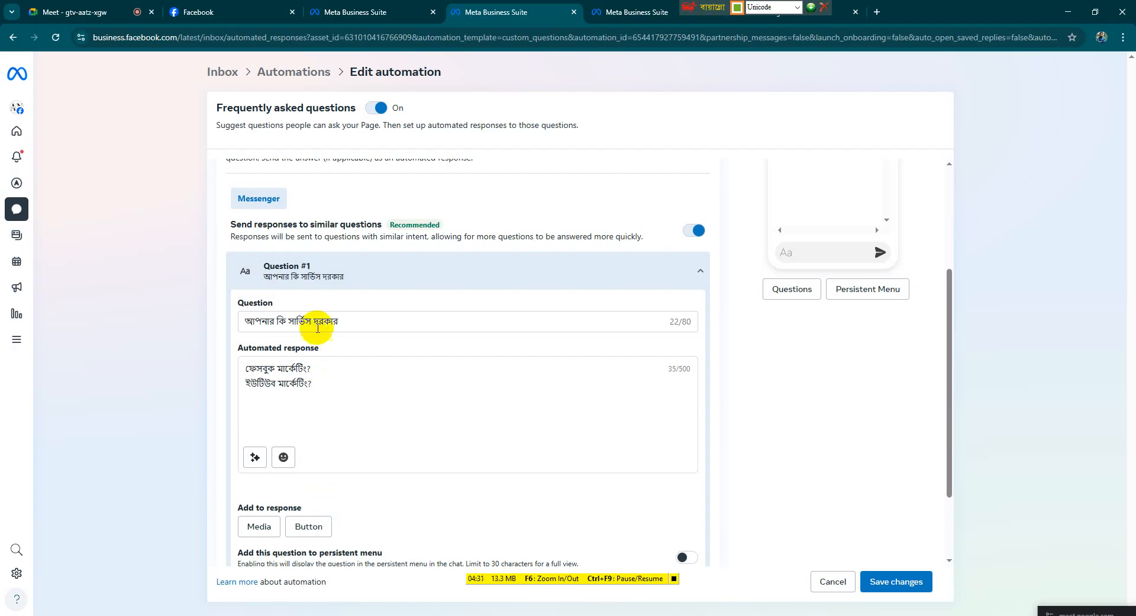
Step: Add the first question to the persistent menu and check its question and response in the chat preview
{"action": "scroll", "coordinate": [408, 433], "scroll_direction": "down", "scroll_amount": 2}
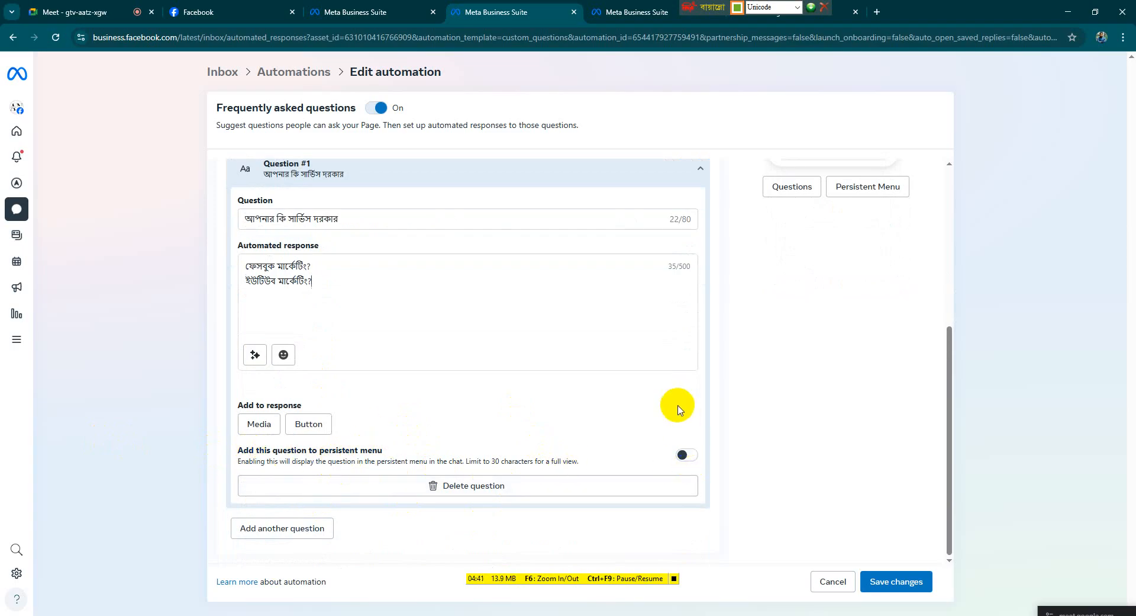
{"action": "scroll", "coordinate": [677, 406], "scroll_direction": "up", "scroll_amount": 4}
{"action": "scroll", "coordinate": [679, 408], "scroll_direction": "down", "scroll_amount": 2}
{"action": "scroll", "coordinate": [678, 407], "scroll_direction": "up", "scroll_amount": 2}
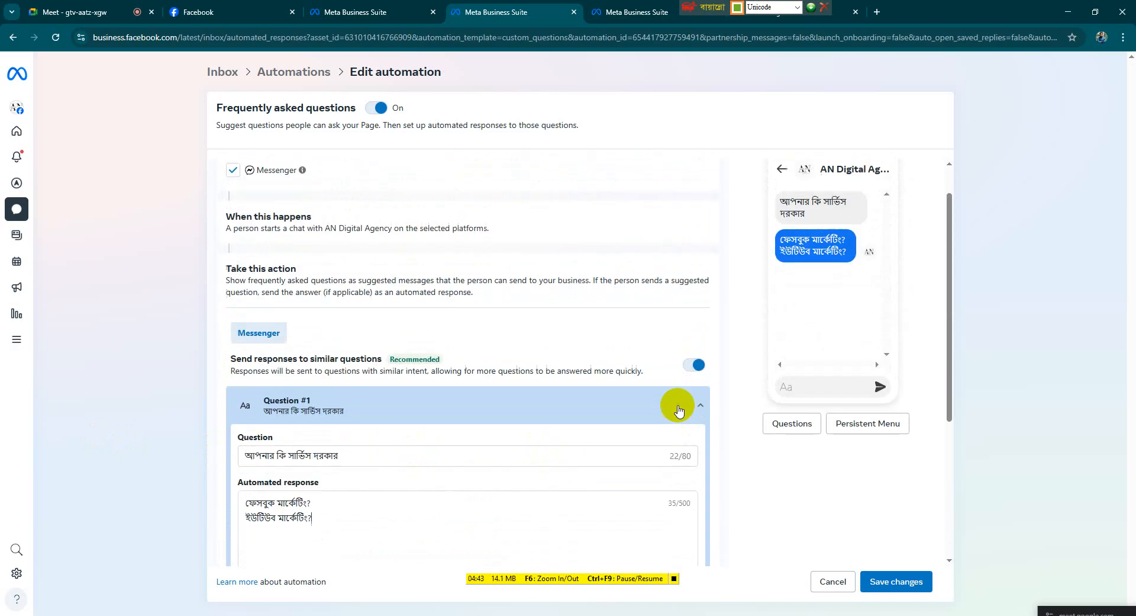
{"action": "scroll", "coordinate": [690, 402], "scroll_direction": "down", "scroll_amount": 4}
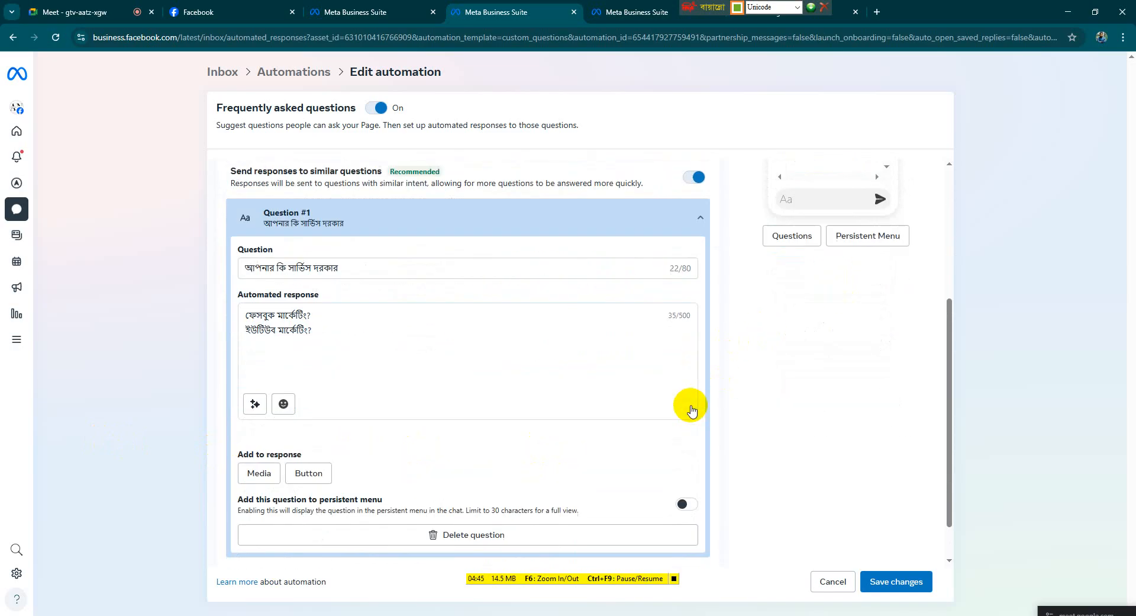
{"action": "left_click", "coordinate": [692, 455]}
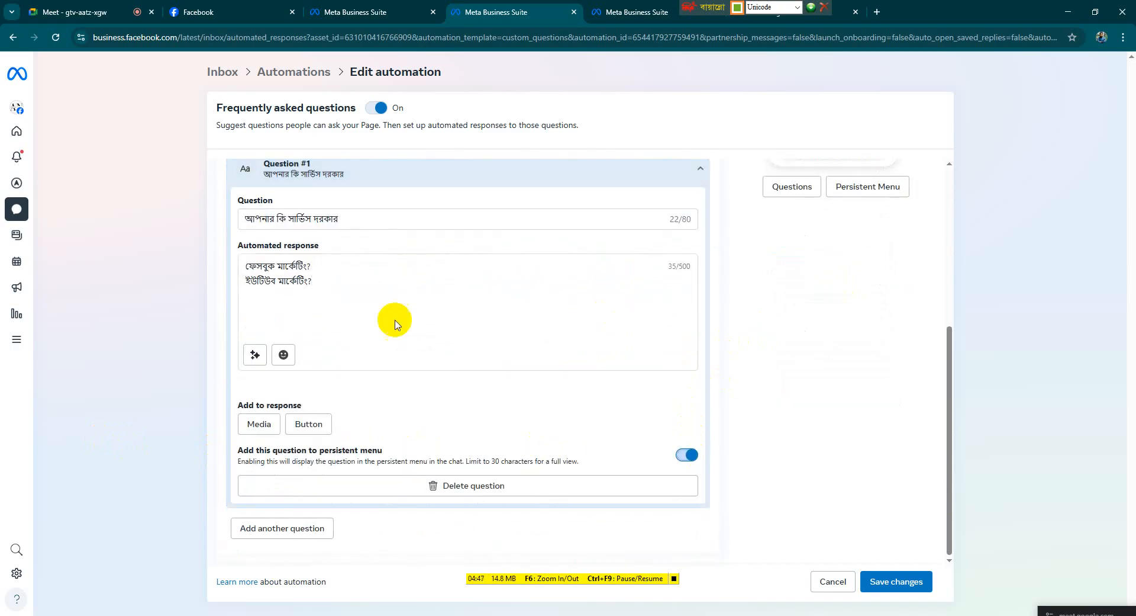
{"action": "scroll", "coordinate": [418, 338], "scroll_direction": "up", "scroll_amount": 4}
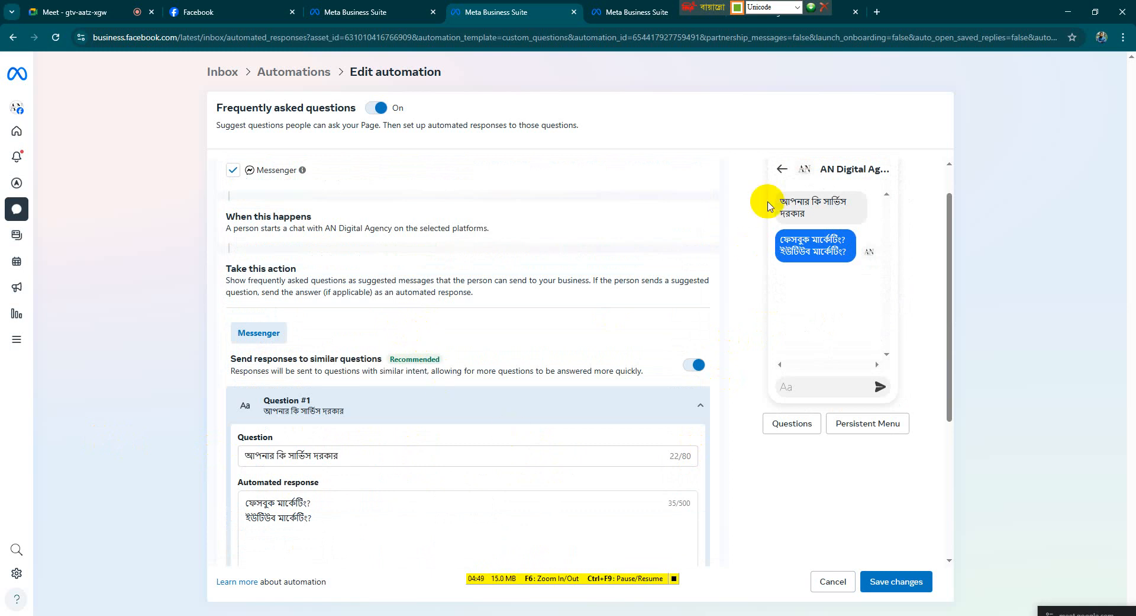
{"action": "scroll", "coordinate": [554, 451], "scroll_direction": "down", "scroll_amount": 4}
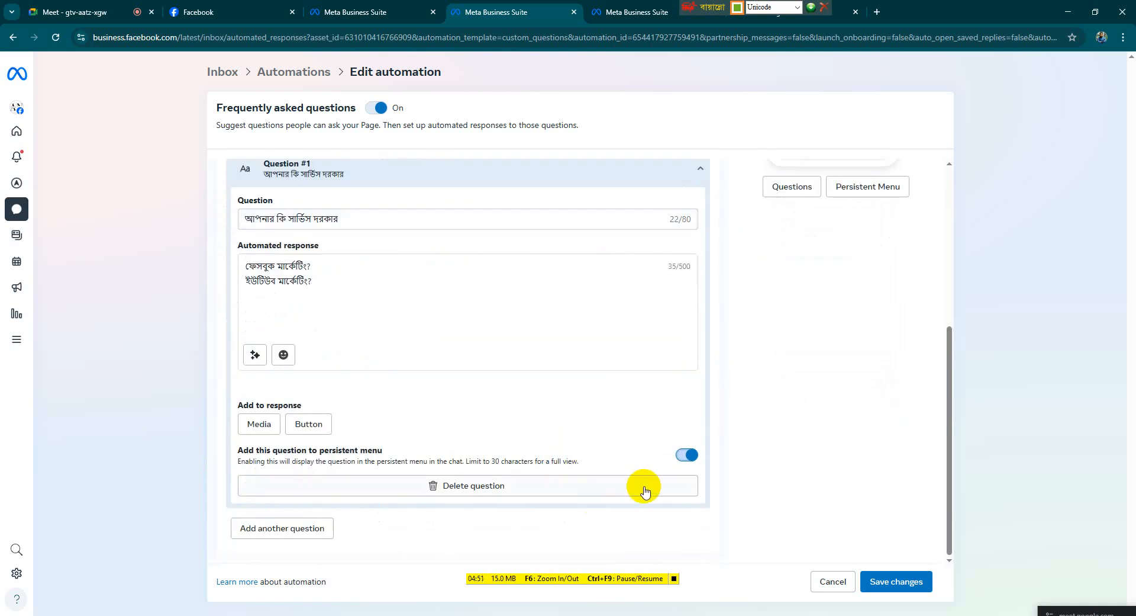
Step: Add two more question entries and enter "বুস্টিং এর খরচ?" as the text of Question #2
{"action": "left_click", "coordinate": [271, 529]}
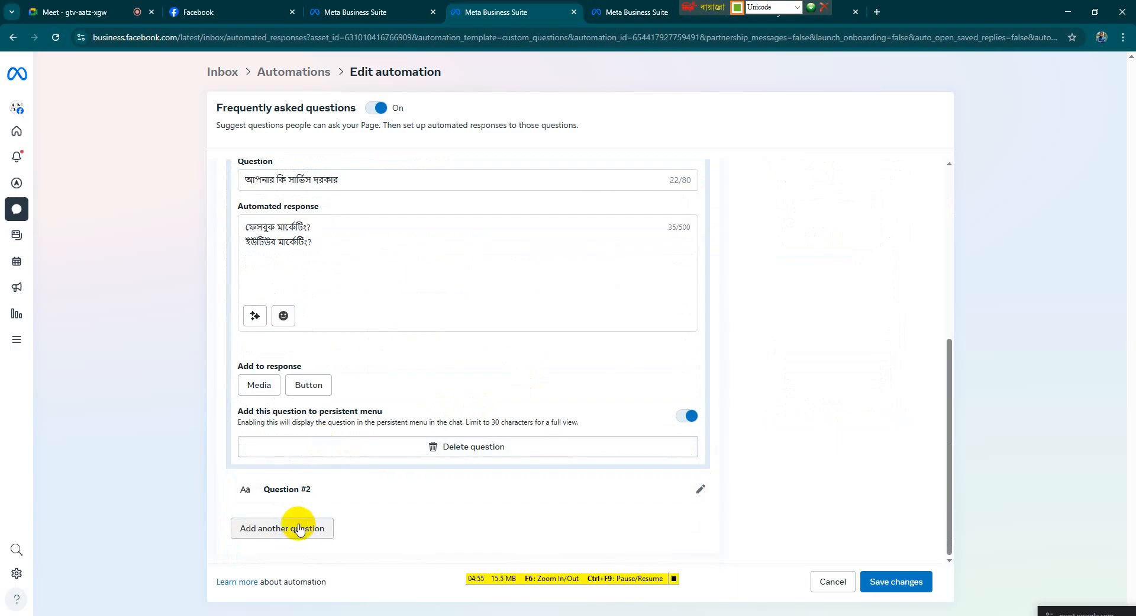
{"action": "left_click", "coordinate": [299, 529]}
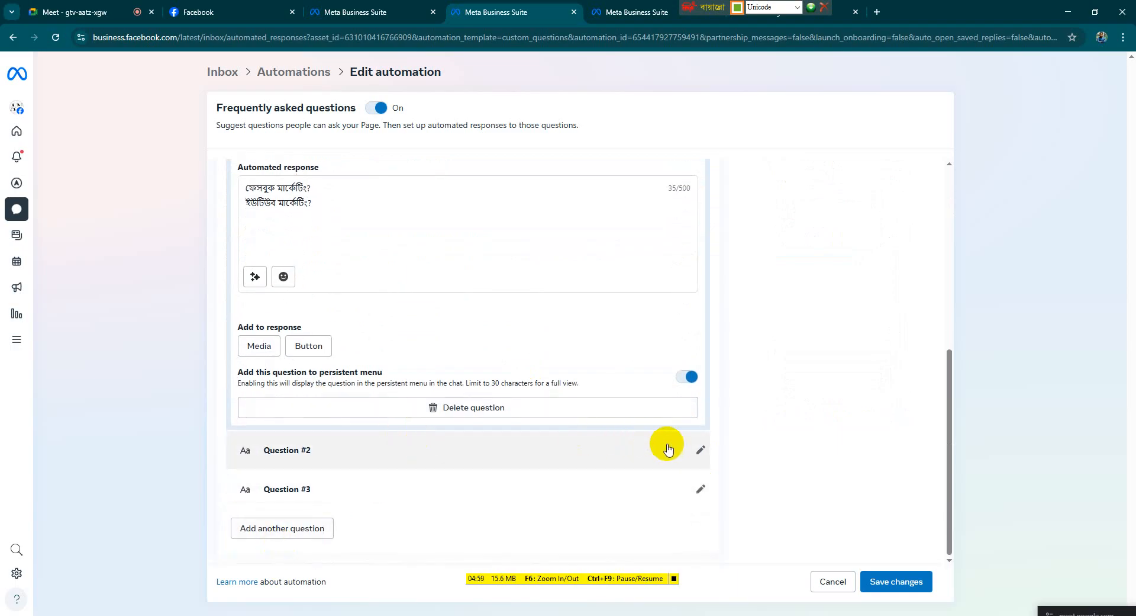
{"action": "left_click", "coordinate": [700, 448]}
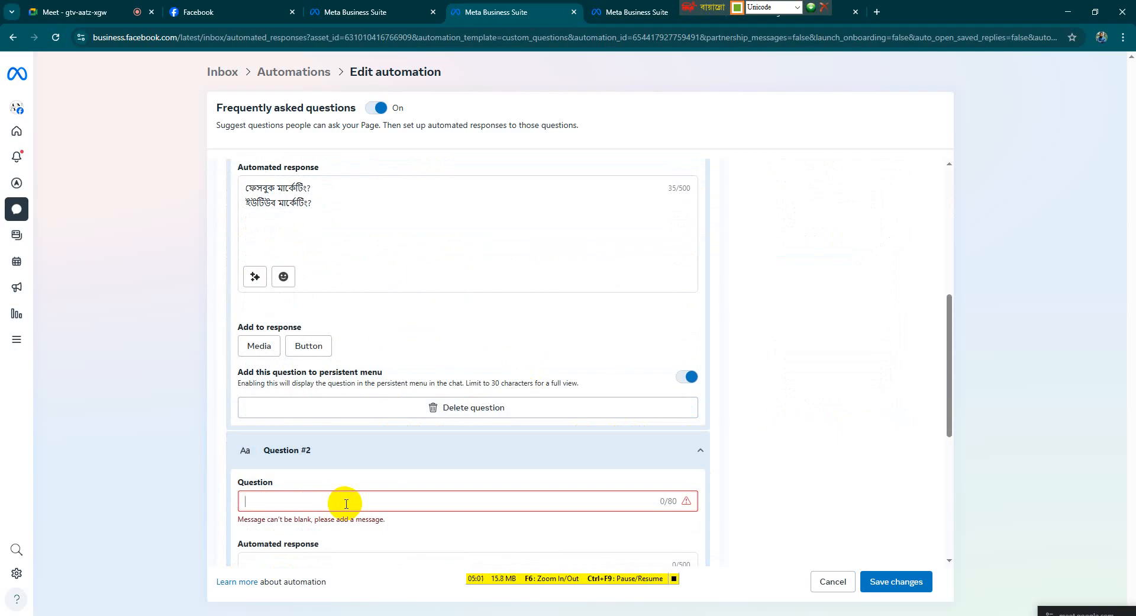
{"action": "type", "text": "বুস্টি"}
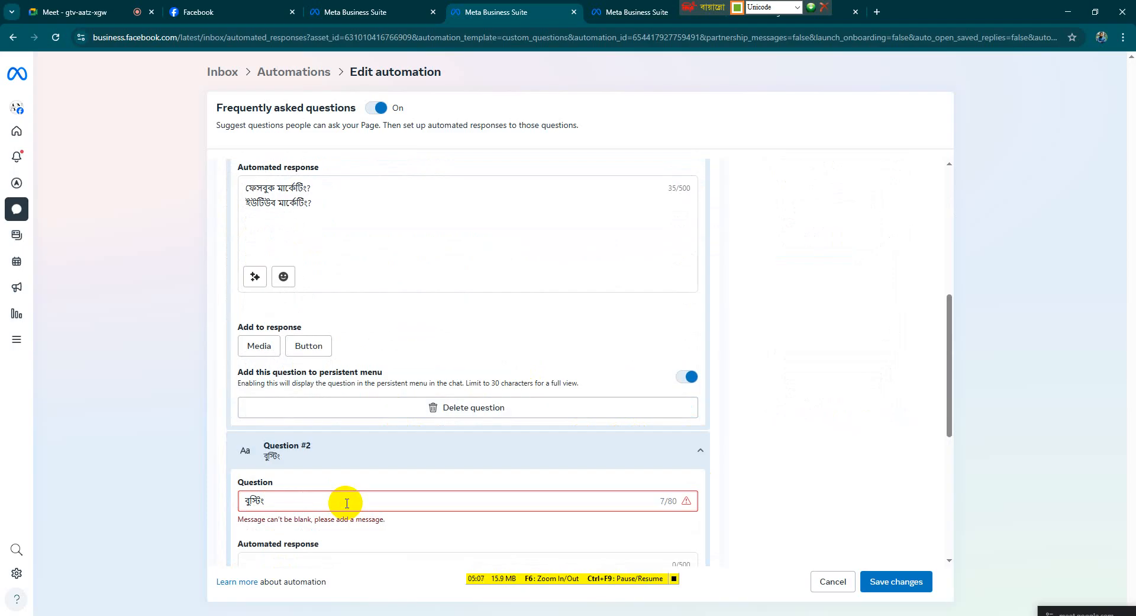
{"action": "type", "text": "ং এর খরচ?"}
Step: Enter Question #2's automated response on two lines: "৪ দিনের জন্য সার্ভিস ফি ১০০০ টাকা," and "আপনি যত ডলার"
{"action": "scroll", "coordinate": [296, 439], "scroll_direction": "down", "scroll_amount": 3}
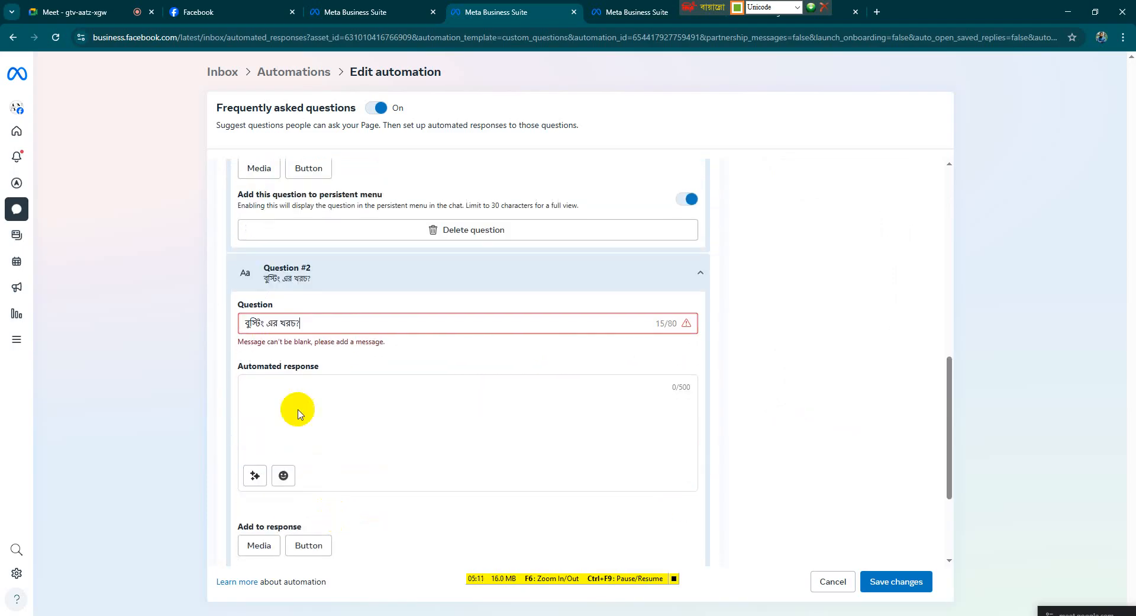
{"action": "left_click", "coordinate": [293, 388]}
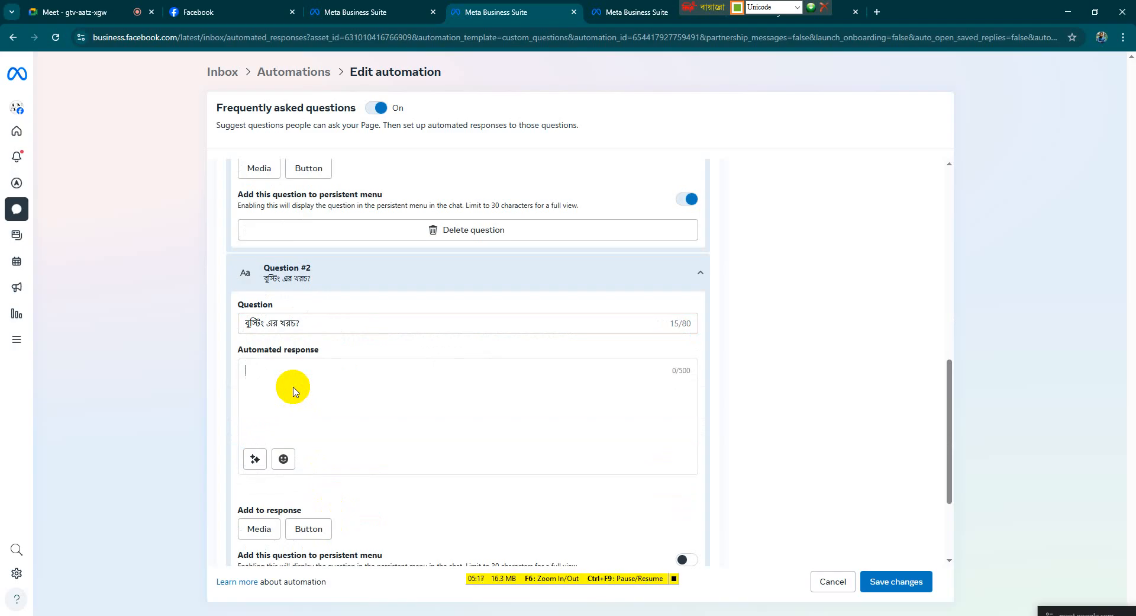
{"action": "type", "text": "হি দ"}
{"action": "type", "text": " দিনের জ"}
{"action": "type", "text": "ন্য সার্ভি"}
{"action": "type", "text": "স ফি"}
{"action": "type", "text": " ১০০"}
{"action": "type", "text": "০ টা"}
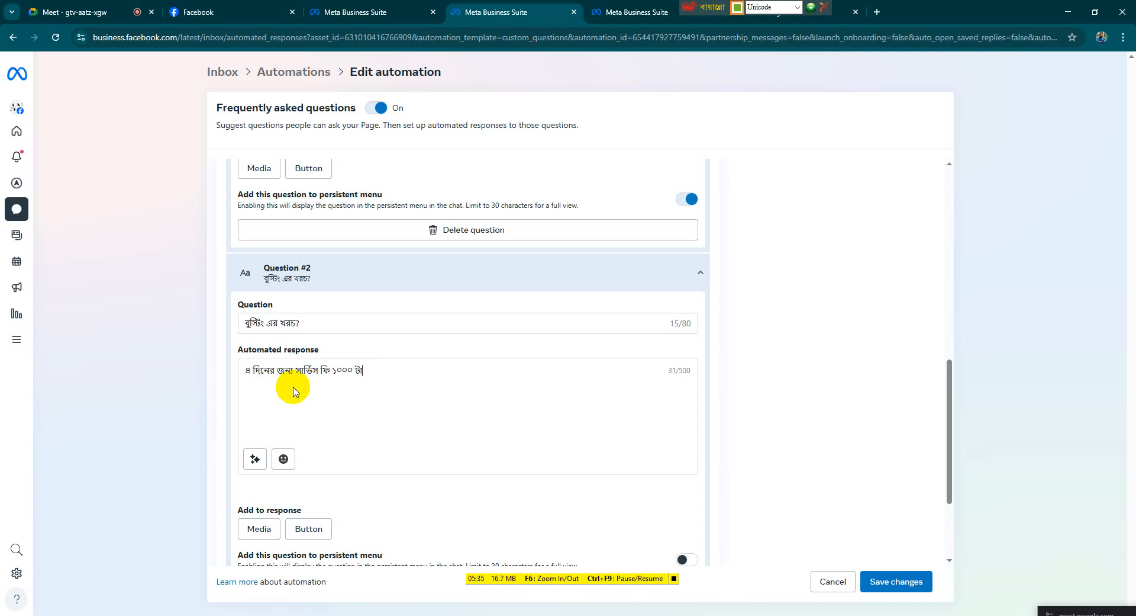
{"action": "type", "text": "কা,"}
{"action": "key", "text": "Return"}
{"action": "type", "text": "আপনি যত ডলার"}
Step: Add Question #2 to the persistent menu and create a fourth question entry
{"action": "scroll", "coordinate": [294, 388], "scroll_direction": "down", "scroll_amount": 3}
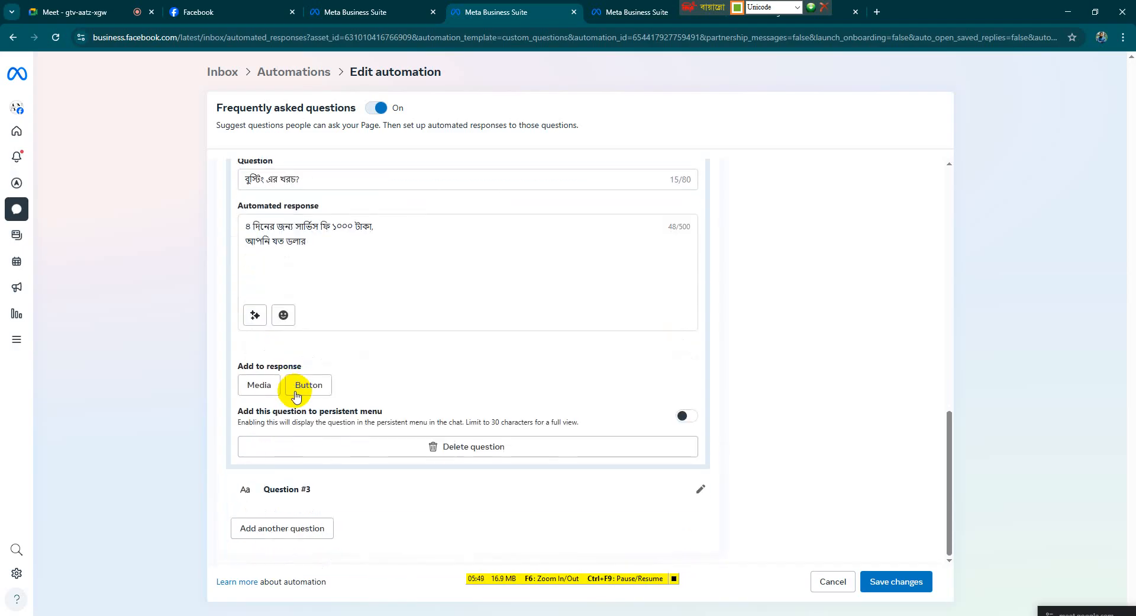
{"action": "scroll", "coordinate": [617, 418], "scroll_direction": "up", "scroll_amount": 3}
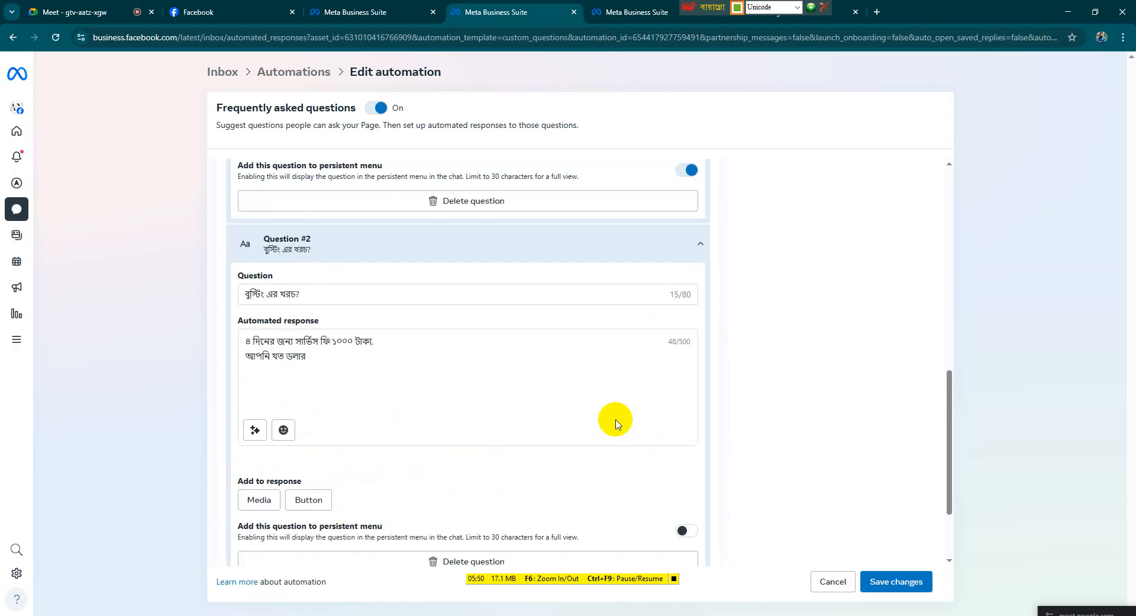
{"action": "scroll", "coordinate": [651, 423], "scroll_direction": "down", "scroll_amount": 3}
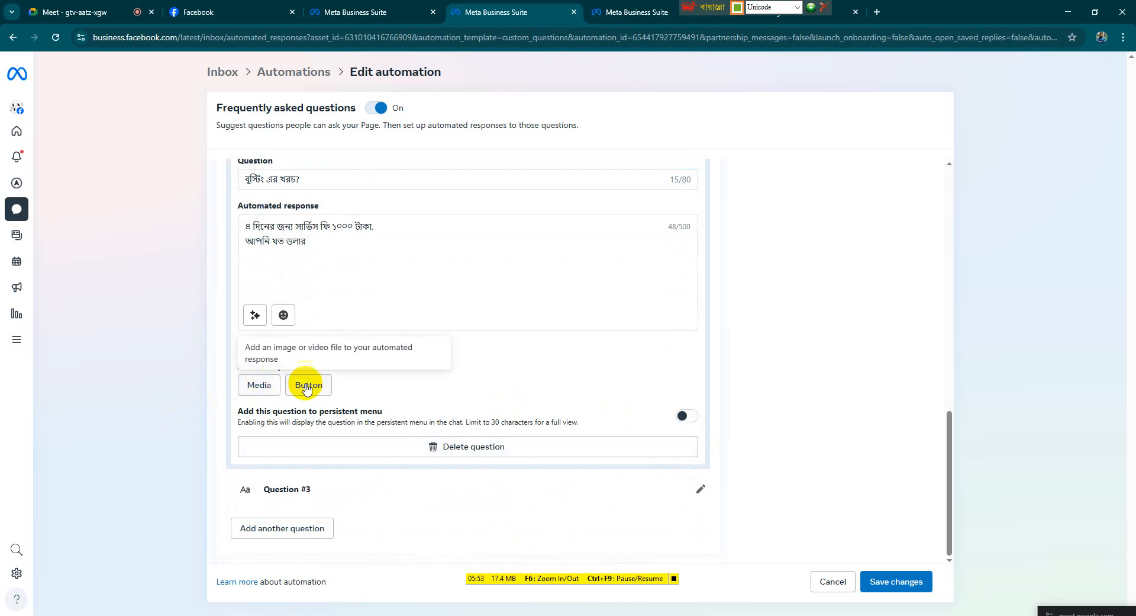
{"action": "left_click", "coordinate": [684, 416]}
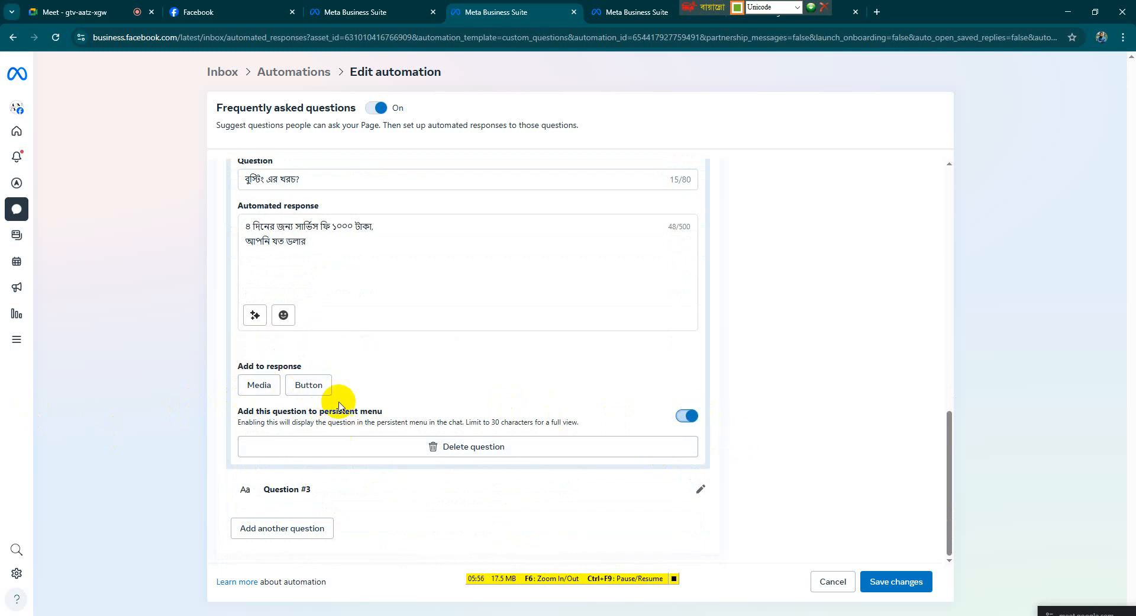
{"action": "left_click", "coordinate": [312, 529]}
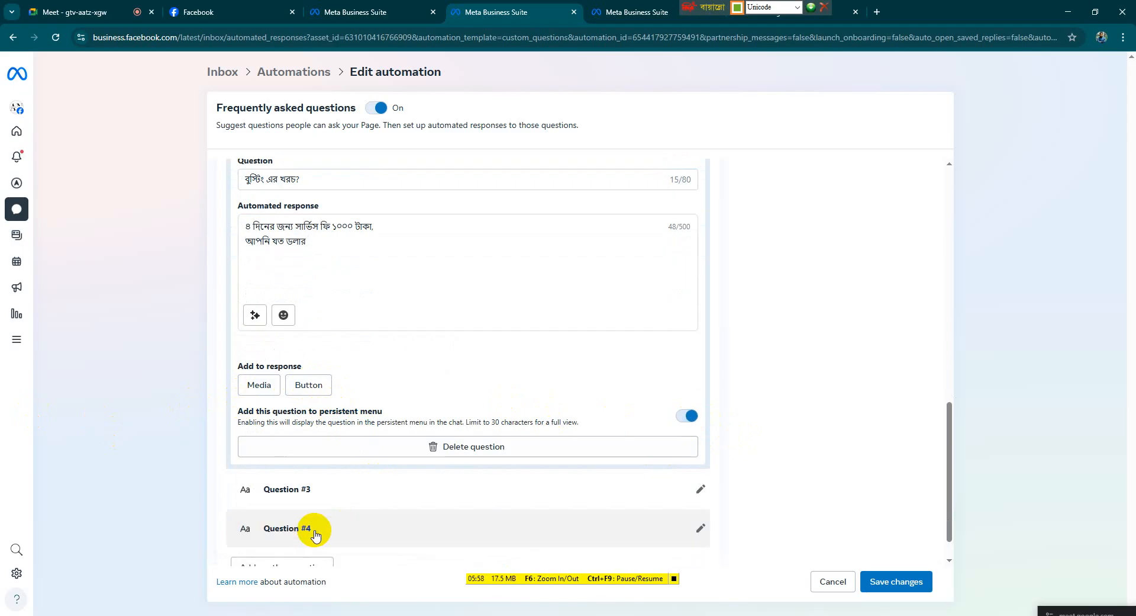
Step: Open Question #3 and enter "ফেইসবুক পেইজ ক্রিয়েট চার্জ" as its question text
{"action": "scroll", "coordinate": [367, 464], "scroll_direction": "down", "scroll_amount": 1}
{"action": "left_click", "coordinate": [701, 450]}
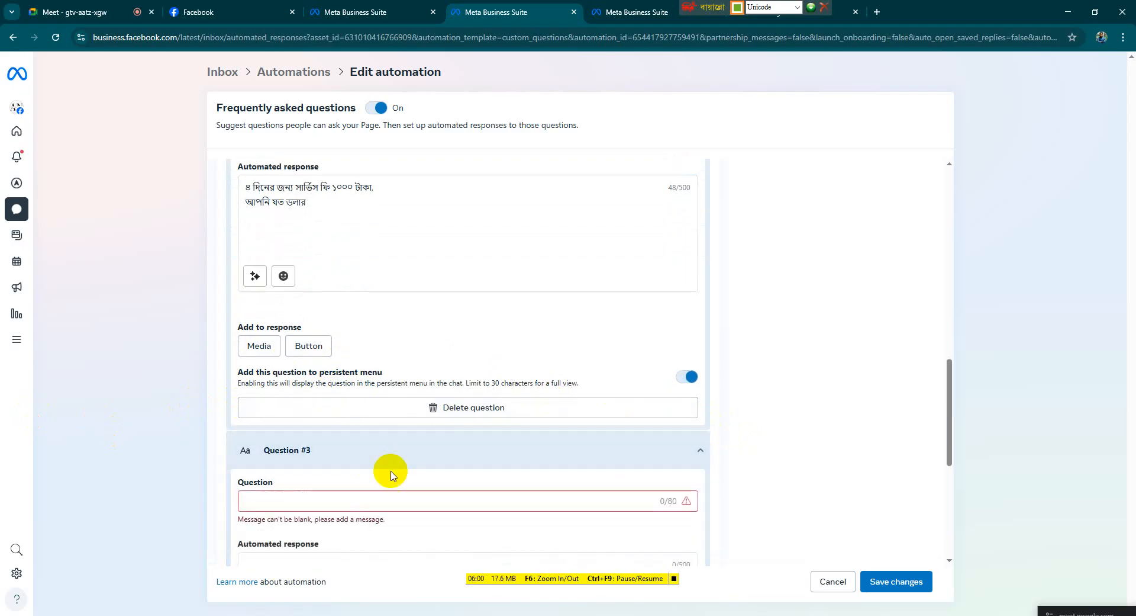
{"action": "left_click", "coordinate": [338, 499]}
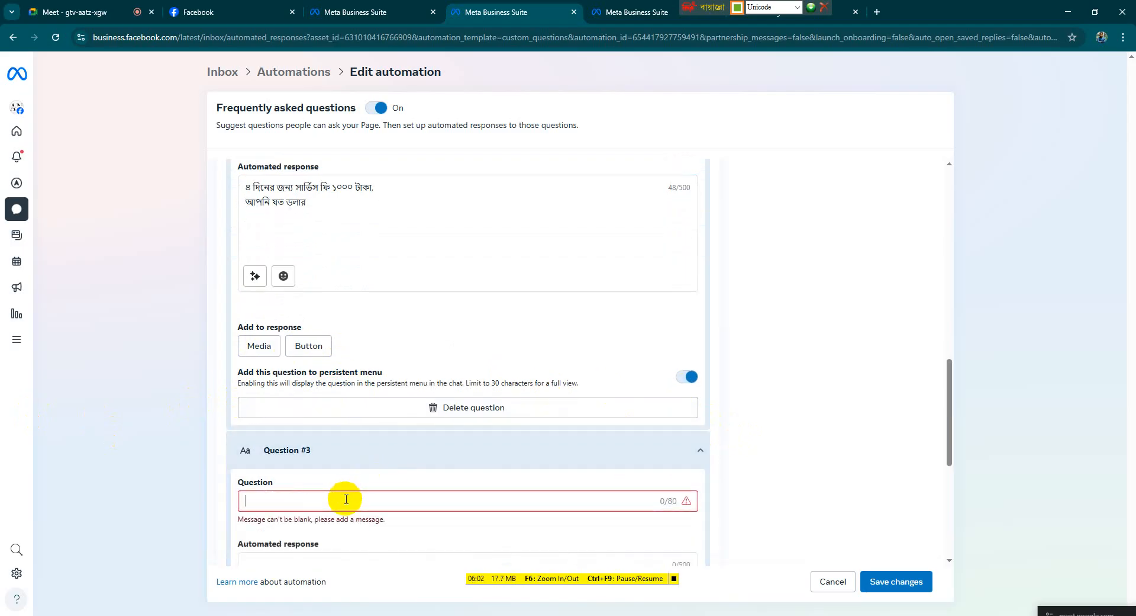
{"action": "type", "text": "ফেইস"}
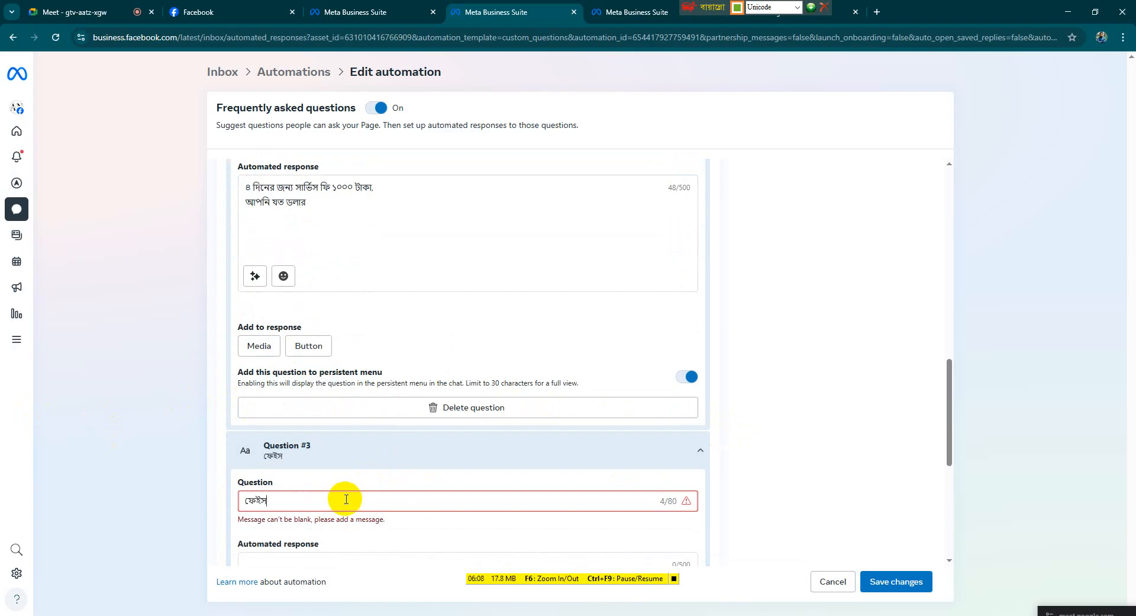
{"action": "type", "text": "বুক পেইজ কি্রয়ে"}
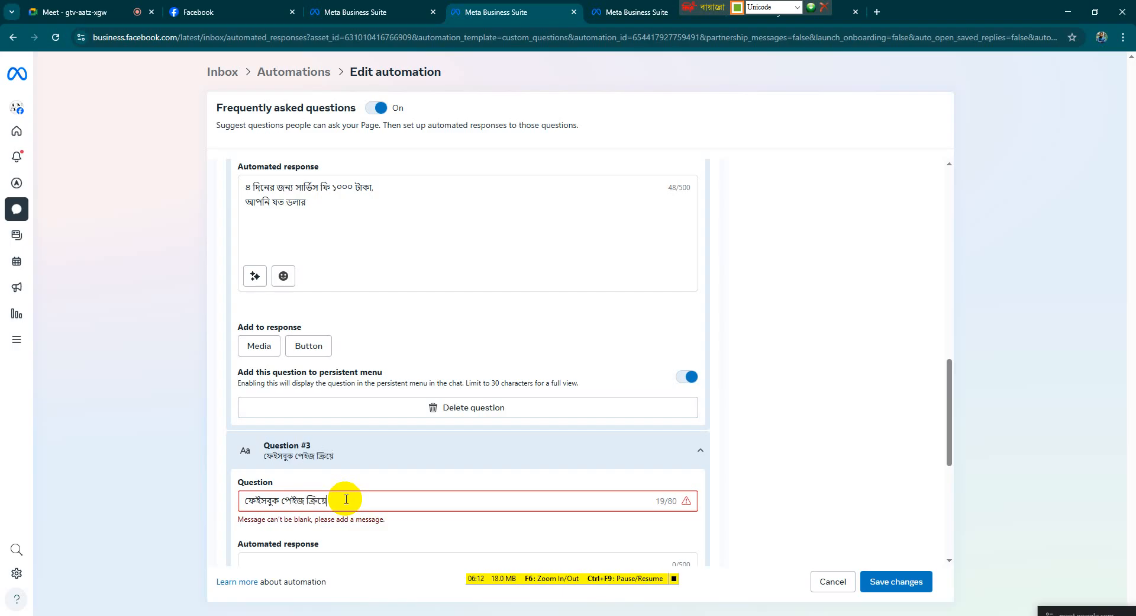
{"action": "type", "text": "ট চার্জ"}
Step: Enter "৩০০০ টাকা" as Question #3's automated response and add the question to the persistent menu
{"action": "scroll", "coordinate": [332, 486], "scroll_direction": "down", "scroll_amount": 2}
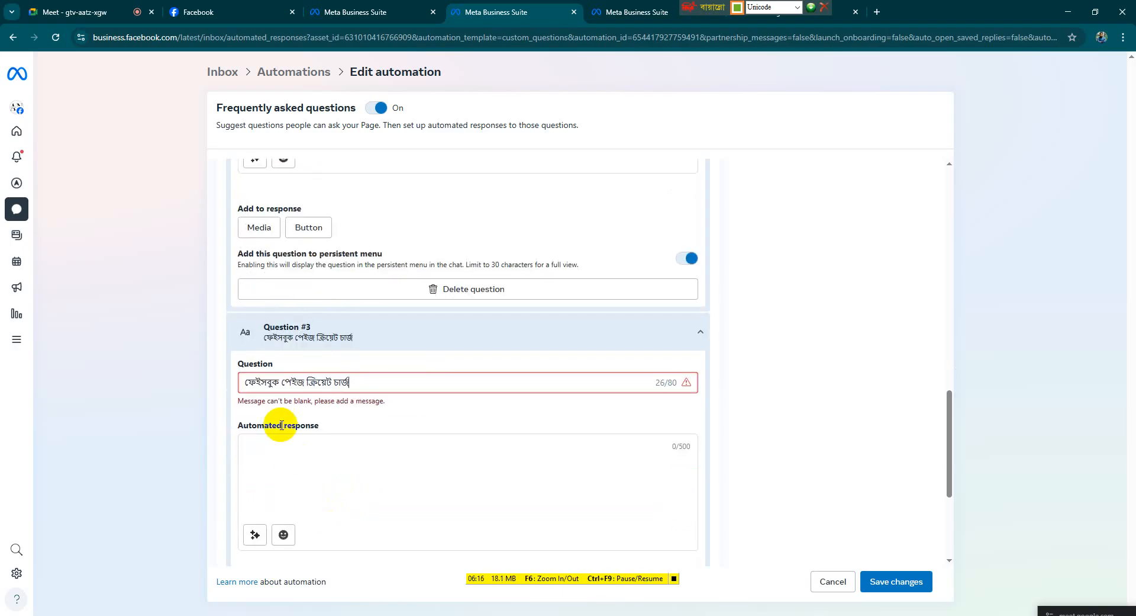
{"action": "left_click", "coordinate": [288, 445]}
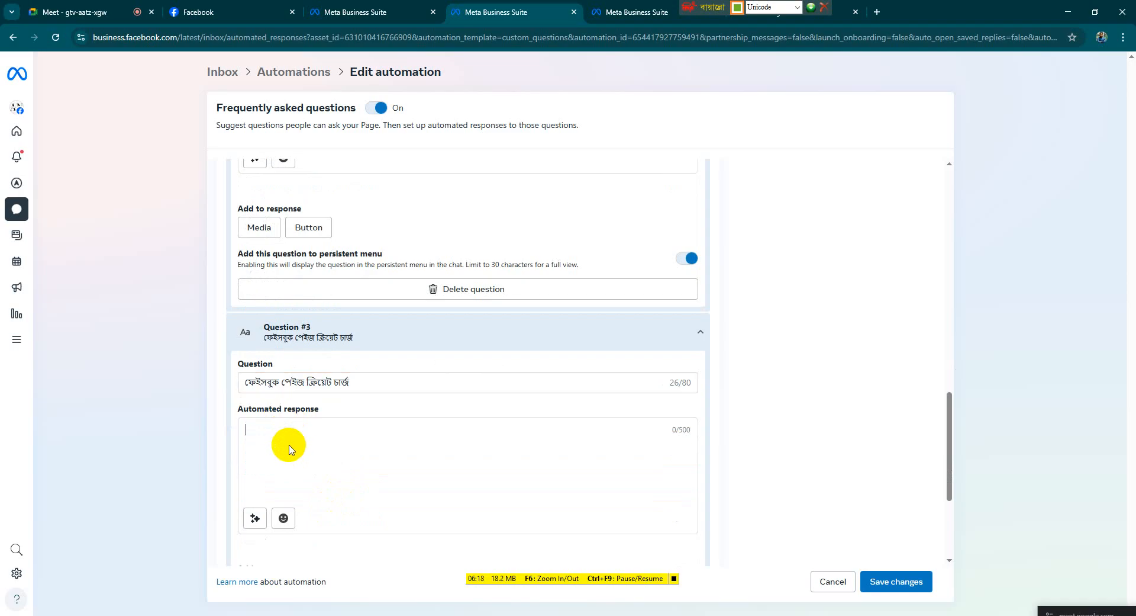
{"action": "type", "text": "৩০০০ টাকা"}
{"action": "scroll", "coordinate": [350, 445], "scroll_direction": "down", "scroll_amount": 3}
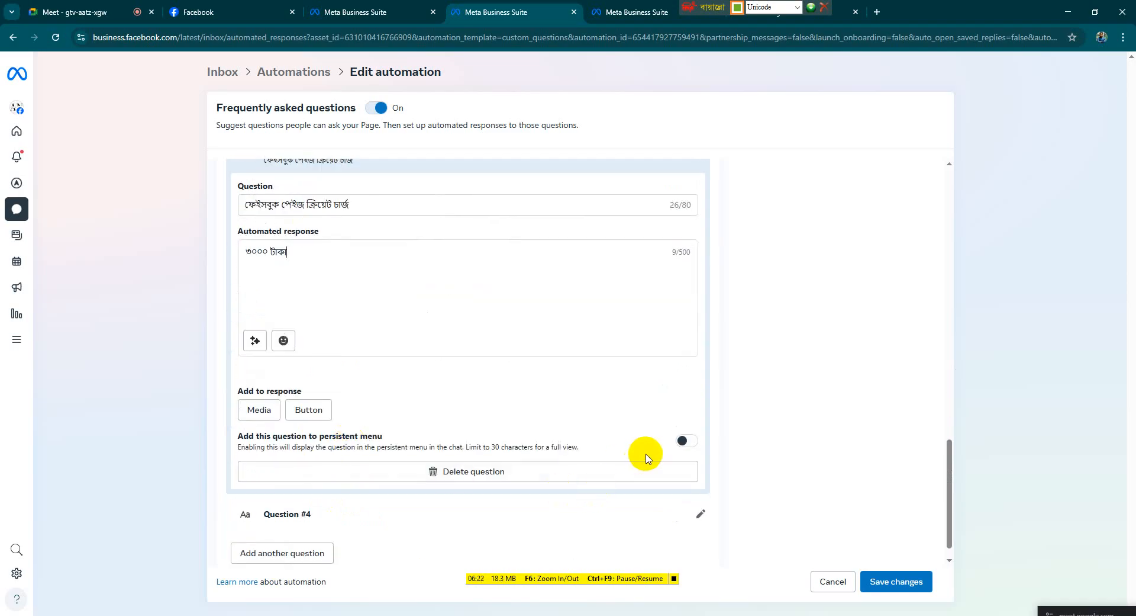
{"action": "left_click", "coordinate": [688, 440]}
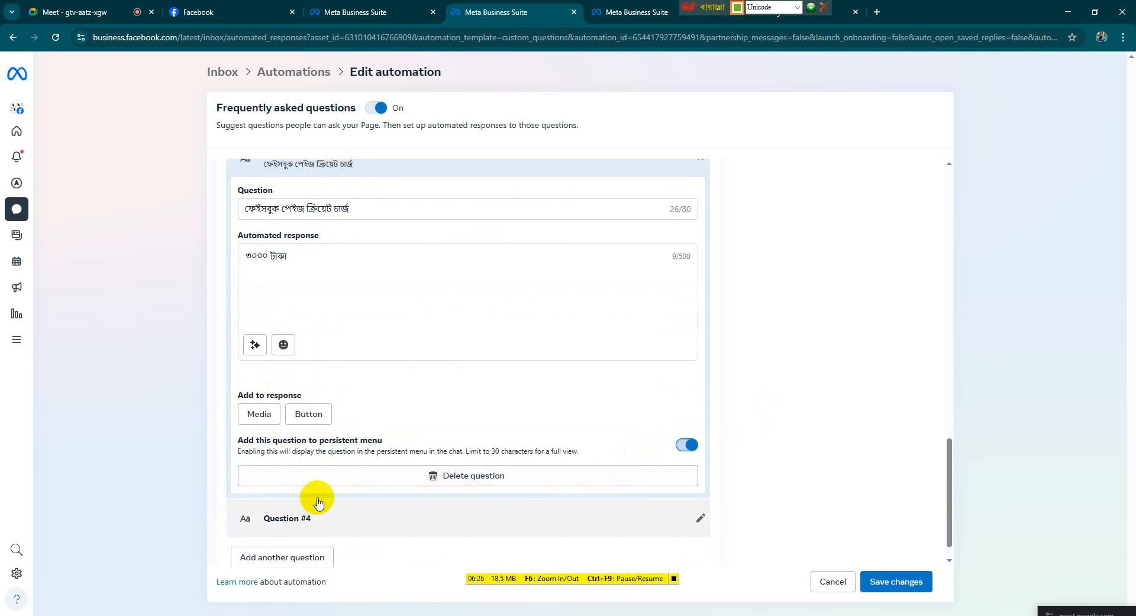
Step: Check the questions and responses in the chat preview and save the frequently asked questions automation
{"action": "scroll", "coordinate": [318, 502], "scroll_direction": "up", "scroll_amount": 10}
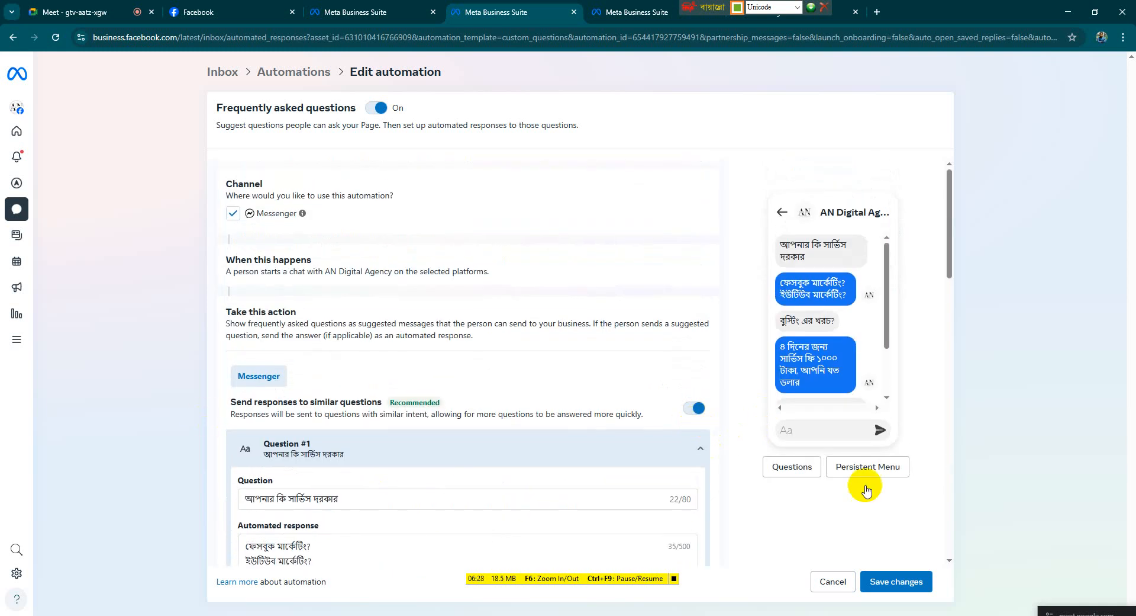
{"action": "scroll", "coordinate": [787, 355], "scroll_direction": "down", "scroll_amount": 1}
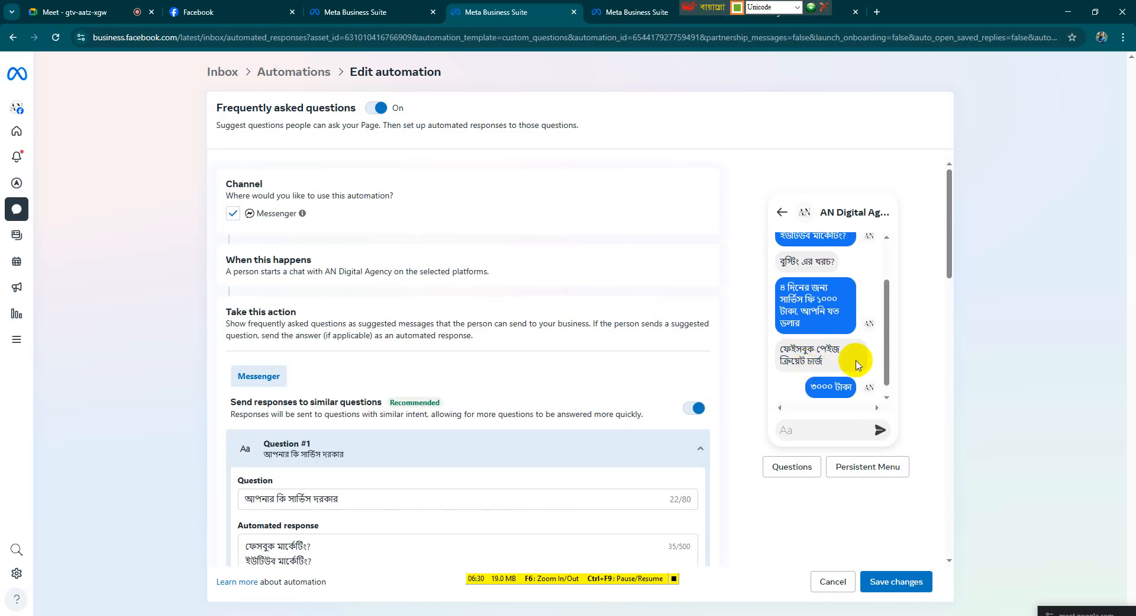
{"action": "scroll", "coordinate": [854, 397], "scroll_direction": "up", "scroll_amount": 2}
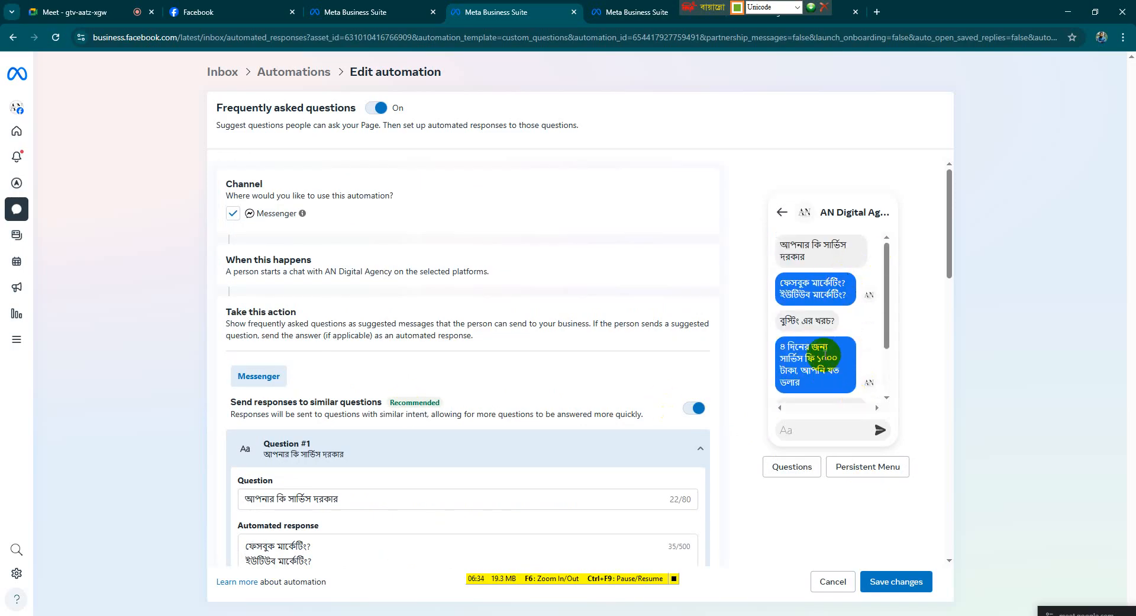
{"action": "scroll", "coordinate": [488, 446], "scroll_direction": "down", "scroll_amount": 5}
{"action": "scroll", "coordinate": [507, 365], "scroll_direction": "down", "scroll_amount": 4}
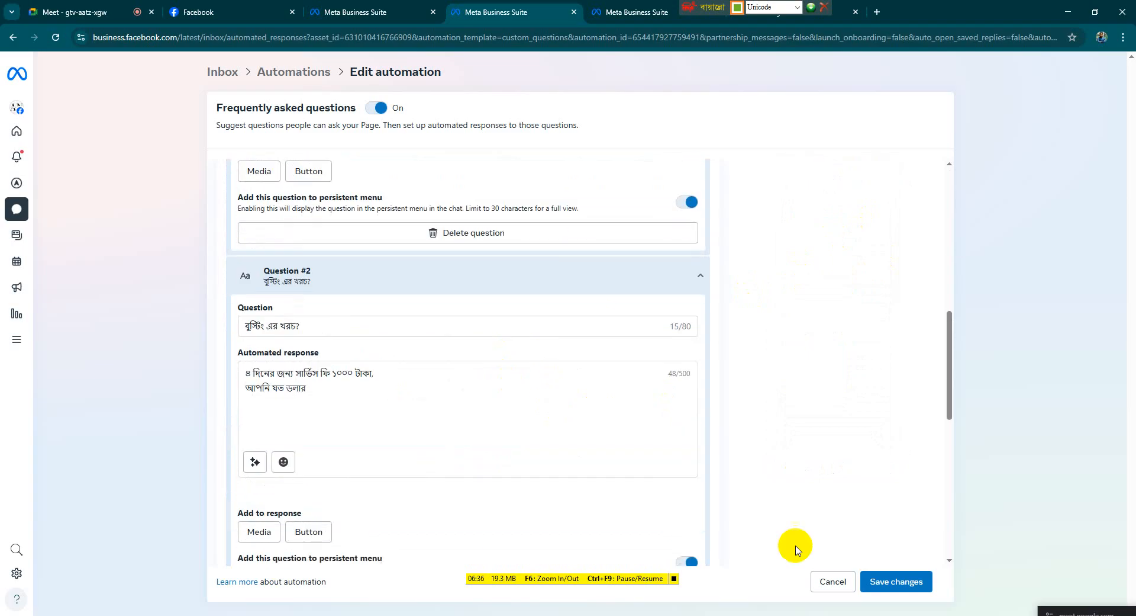
{"action": "left_click", "coordinate": [896, 580]}
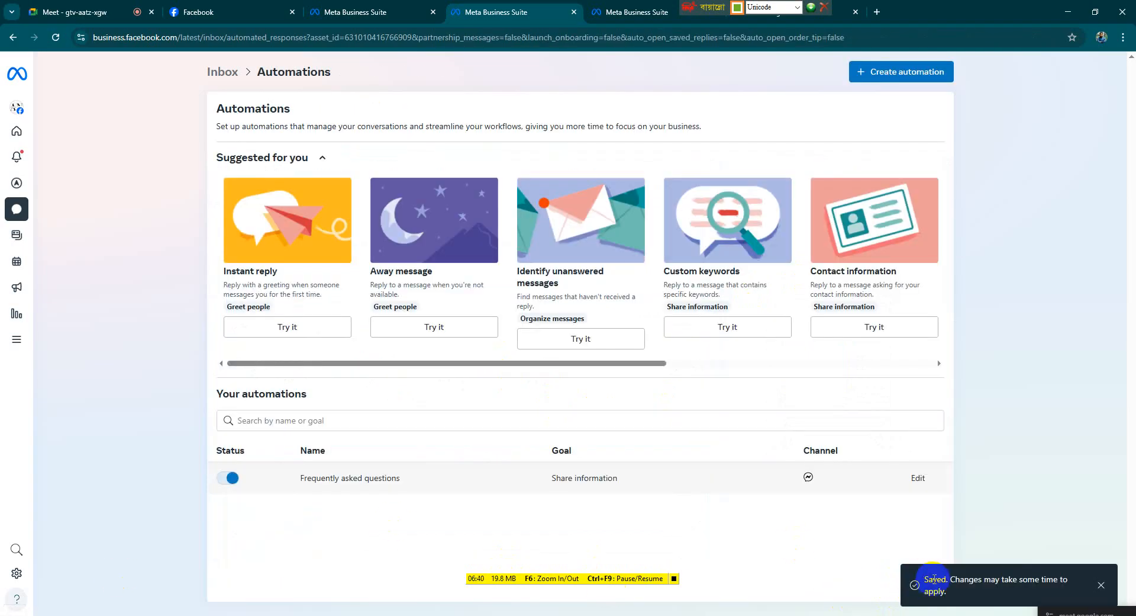
Step: Try to turn on and save the Instant reply automation for Messenger with its default message, and return to the automations list
{"action": "left_click", "coordinate": [317, 327]}
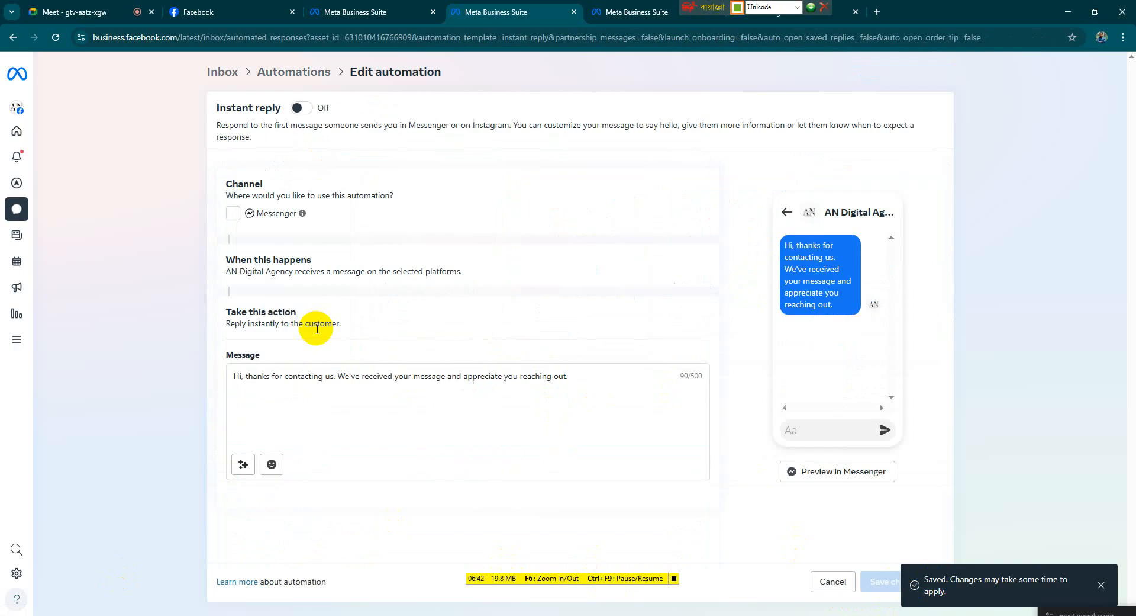
{"action": "left_click", "coordinate": [234, 214]}
{"action": "left_click", "coordinate": [299, 108]}
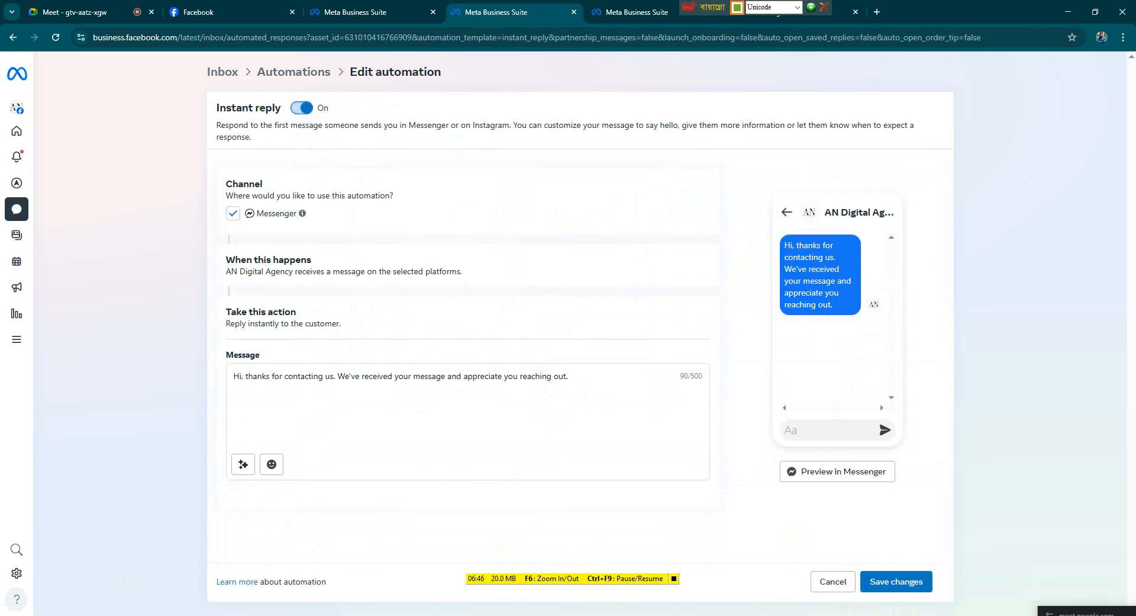
{"action": "left_click", "coordinate": [878, 580]}
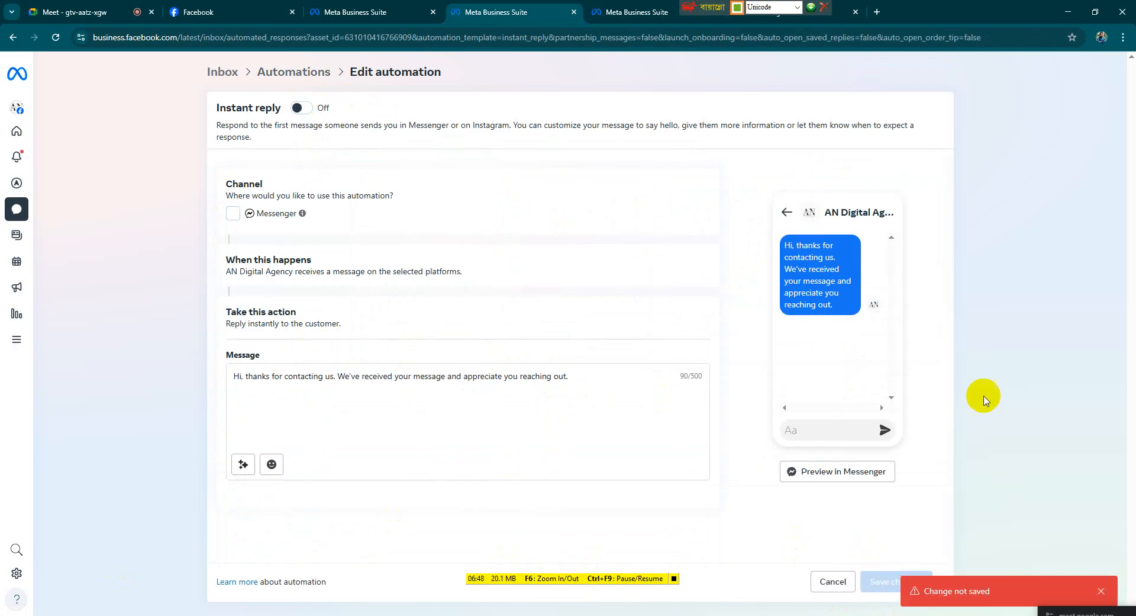
{"action": "left_click", "coordinate": [289, 72]}
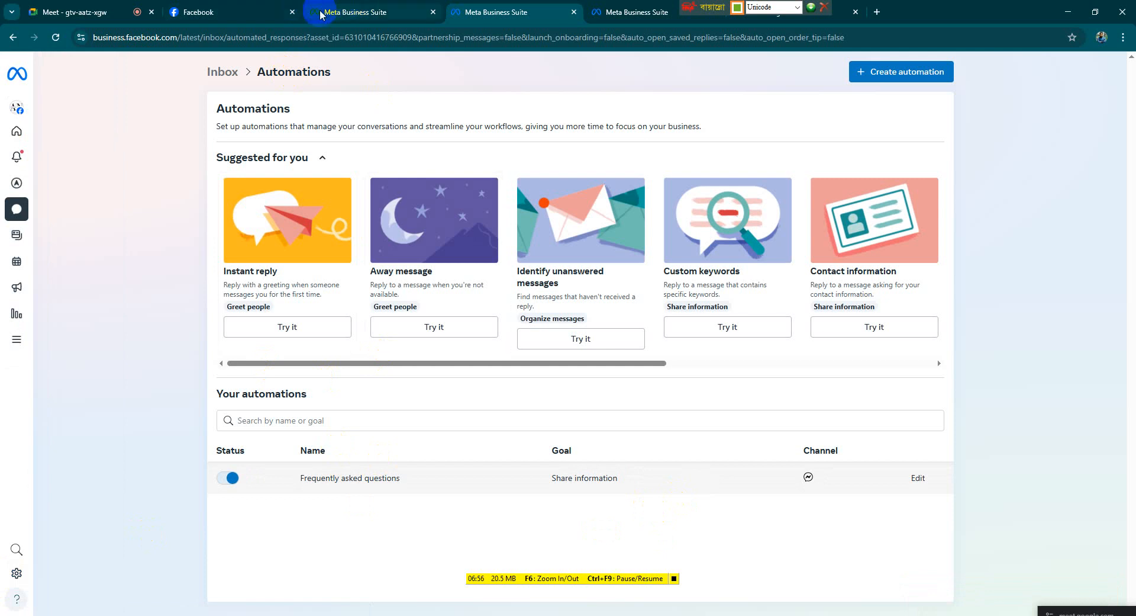
Step: Switch to the AN Digital Agency page on Facebook and open its Page access settings under Page setup
{"action": "left_click", "coordinate": [271, 15]}
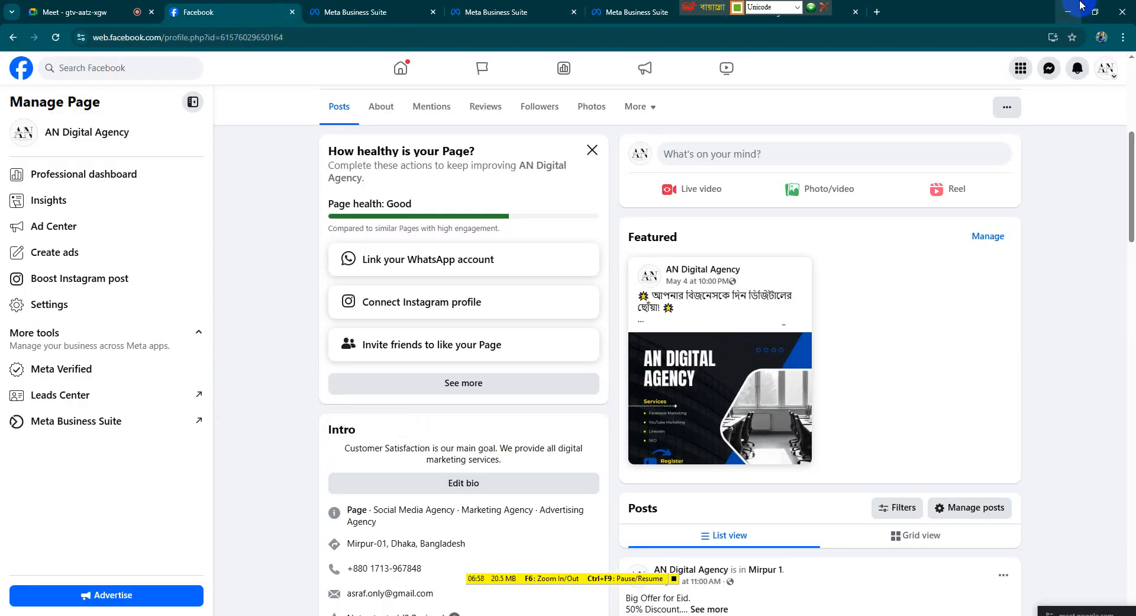
{"action": "left_click", "coordinate": [131, 302]}
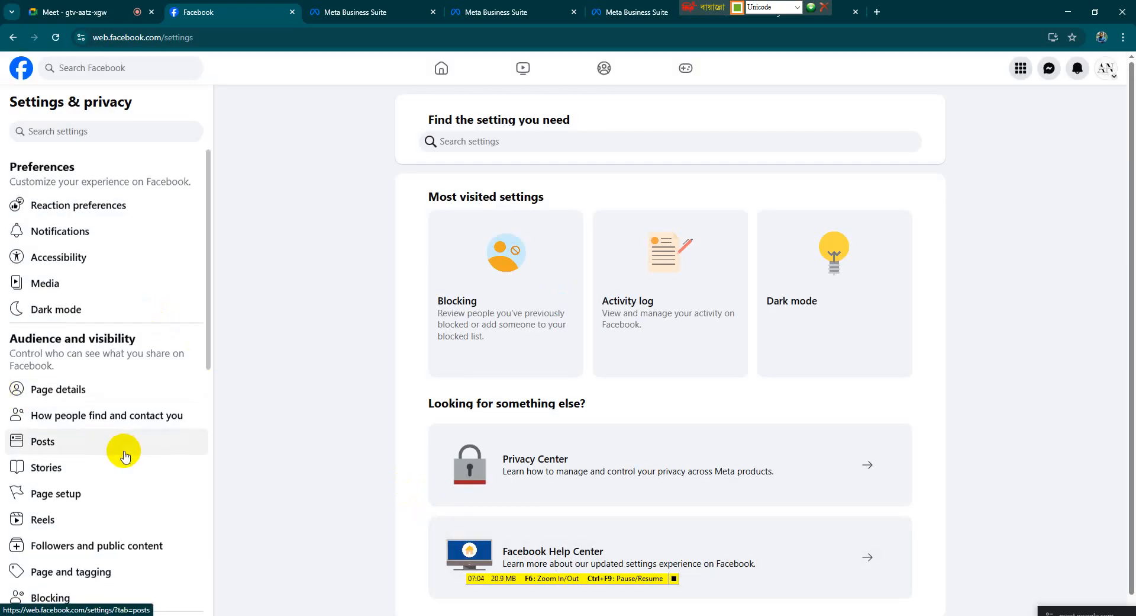
{"action": "scroll", "coordinate": [122, 450], "scroll_direction": "down", "scroll_amount": 2}
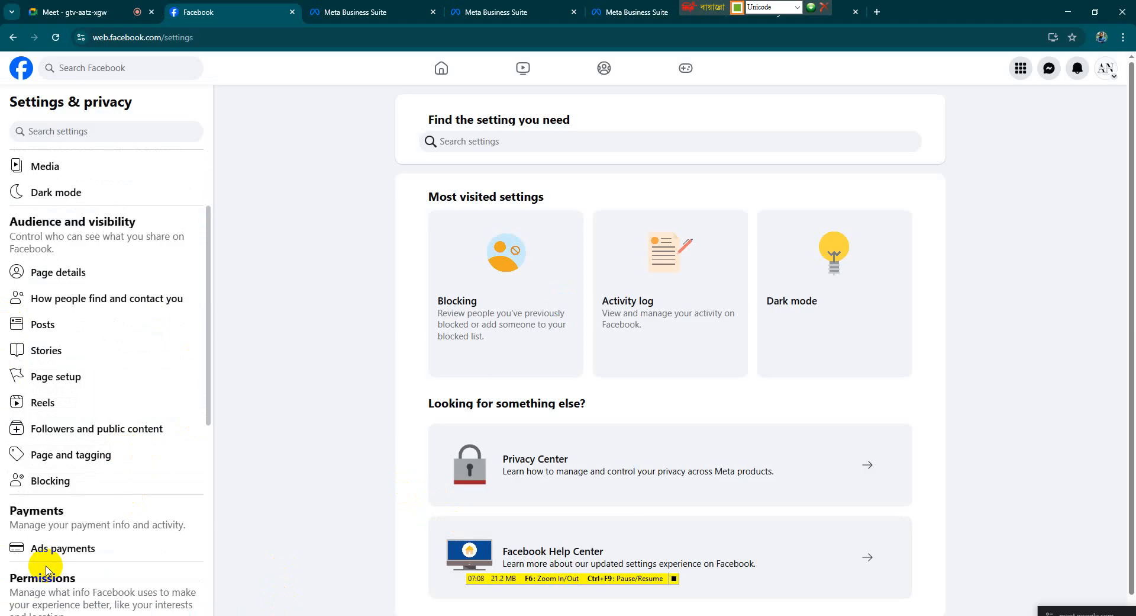
{"action": "left_click", "coordinate": [56, 376]}
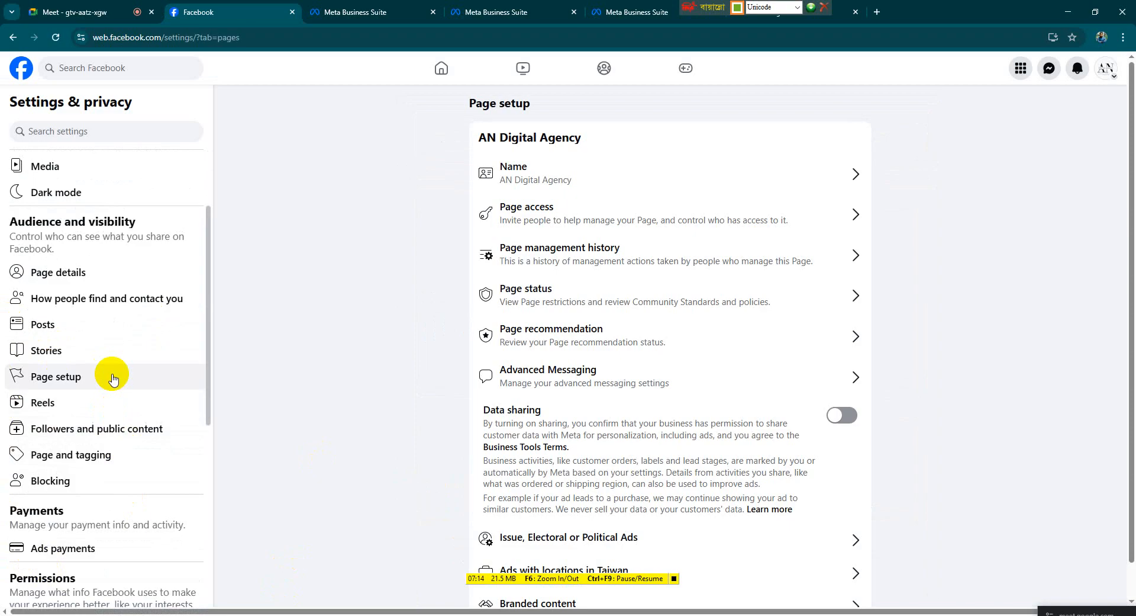
{"action": "left_click", "coordinate": [592, 225]}
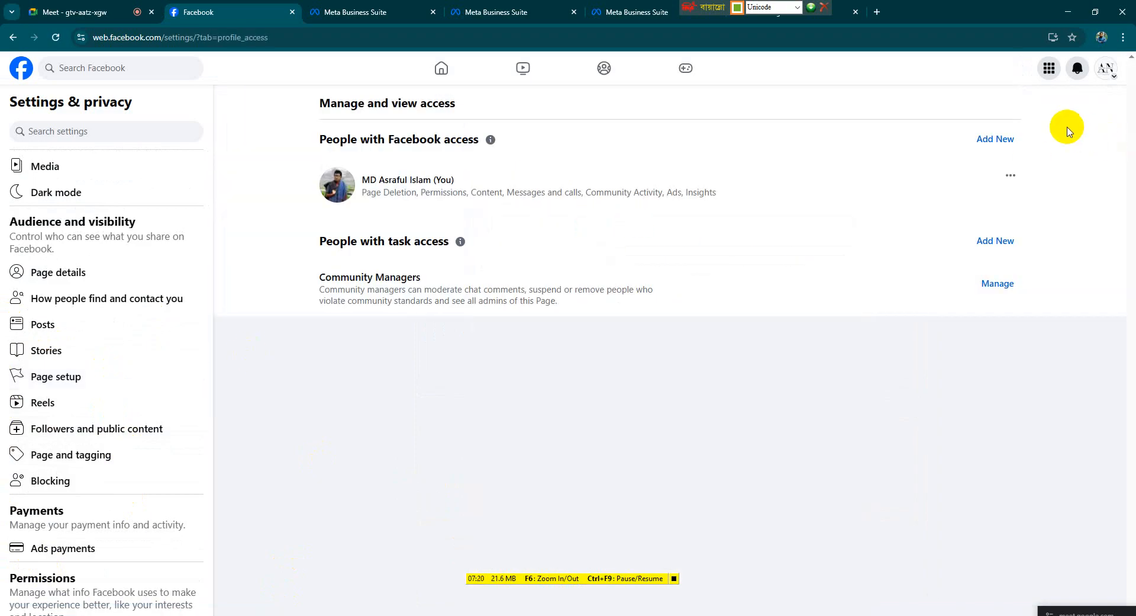
Step: Start adding a person with Facebook access, search for "এল আর আইটি" and choose এল আর আইটি ইনস্টিটিউট
{"action": "left_click", "coordinate": [1015, 141]}
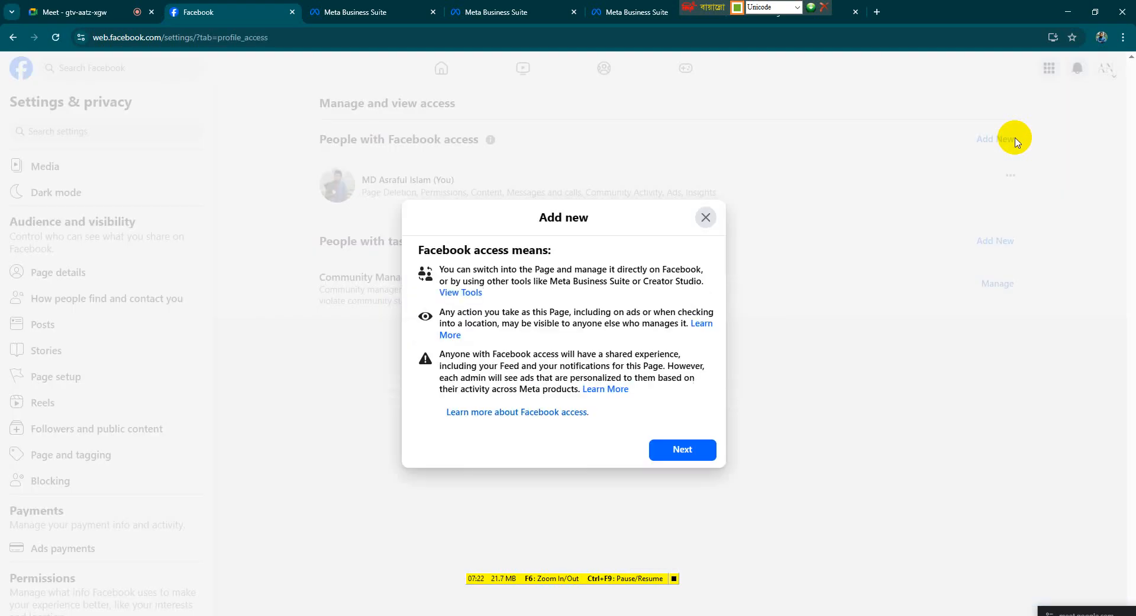
{"action": "left_click", "coordinate": [682, 449]}
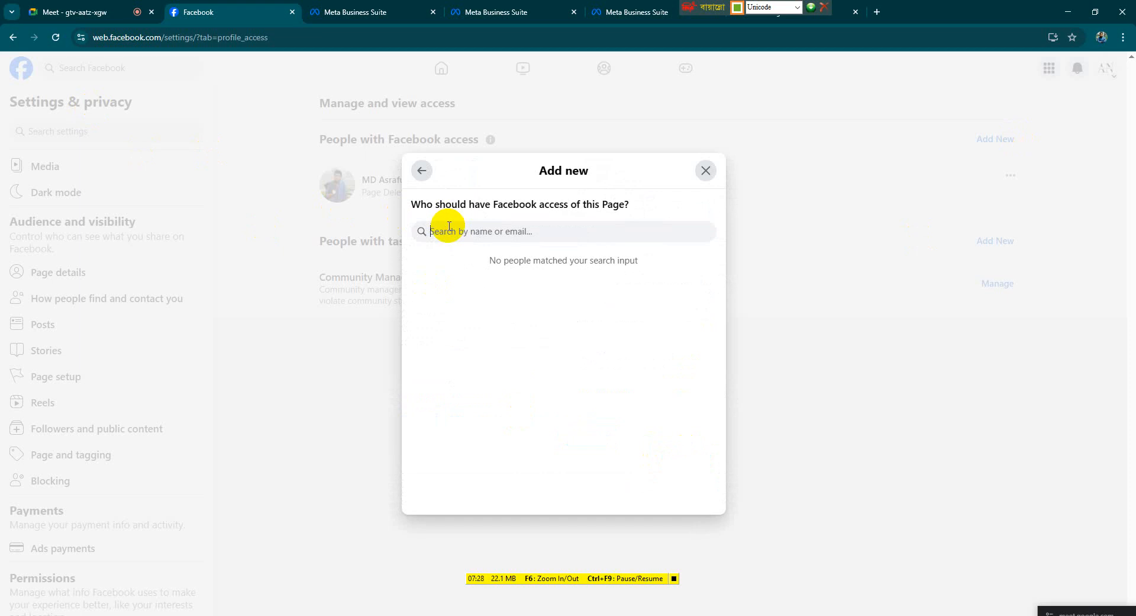
{"action": "left_click", "coordinate": [449, 227]}
{"action": "type", "text": "a"}
{"action": "key", "text": "BackSpace"}
{"action": "key", "text": "ctrl+alt+v"}
{"action": "type", "text": "এল"}
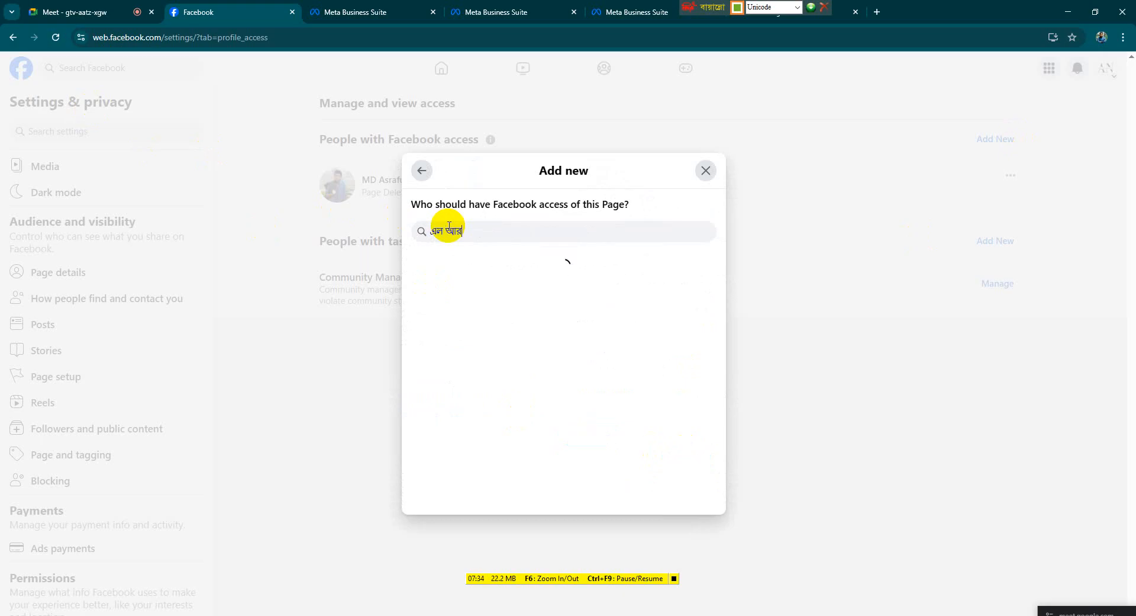
{"action": "type", "text": " আর আইটি"}
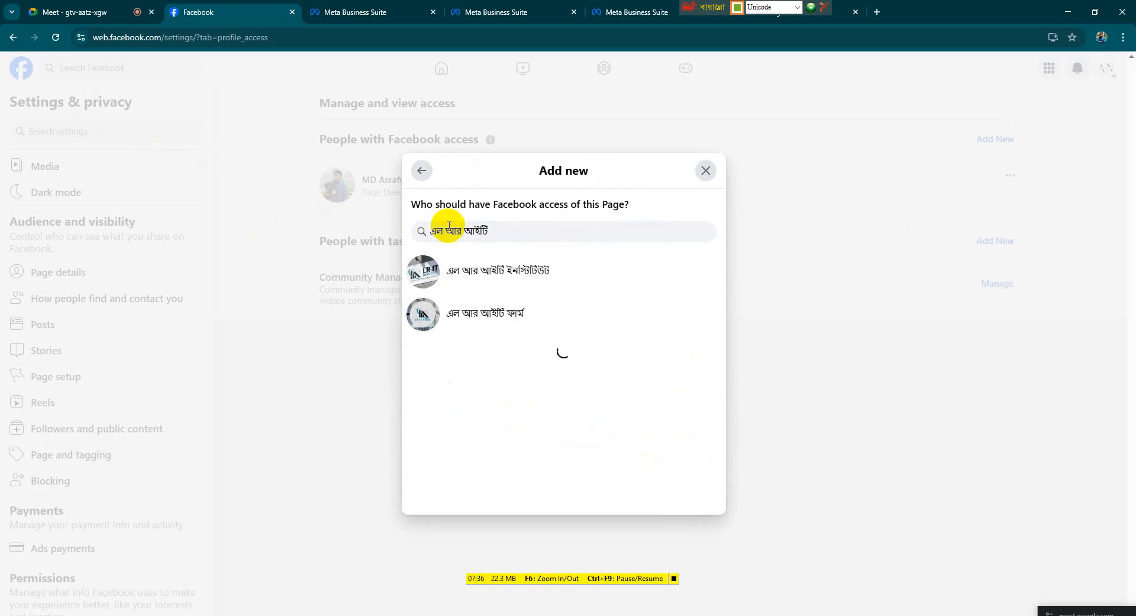
{"action": "left_click", "coordinate": [473, 268]}
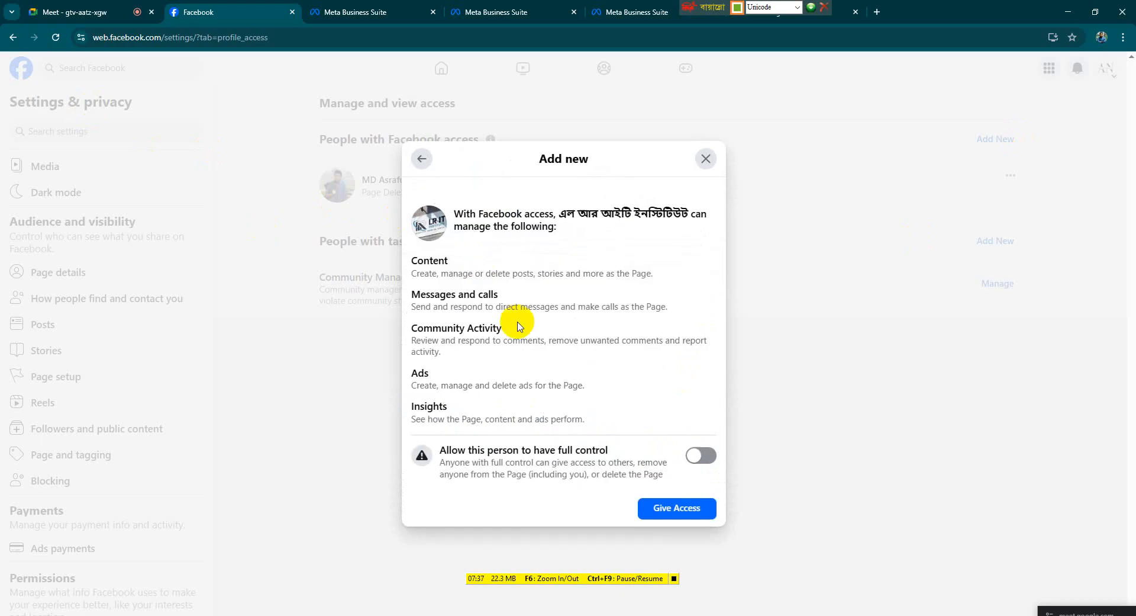
Step: Give the chosen profile full control of the Page, confirm with the saved Facebook account password and decline saving the password
{"action": "left_click", "coordinate": [701, 457]}
{"action": "left_click", "coordinate": [681, 508]}
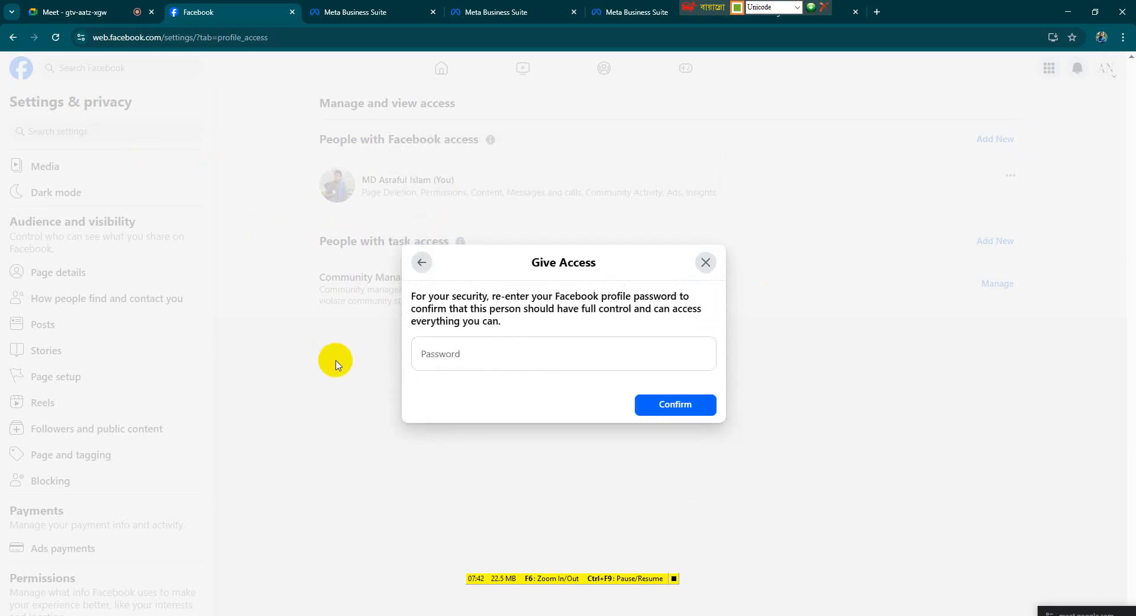
{"action": "left_click", "coordinate": [468, 355]}
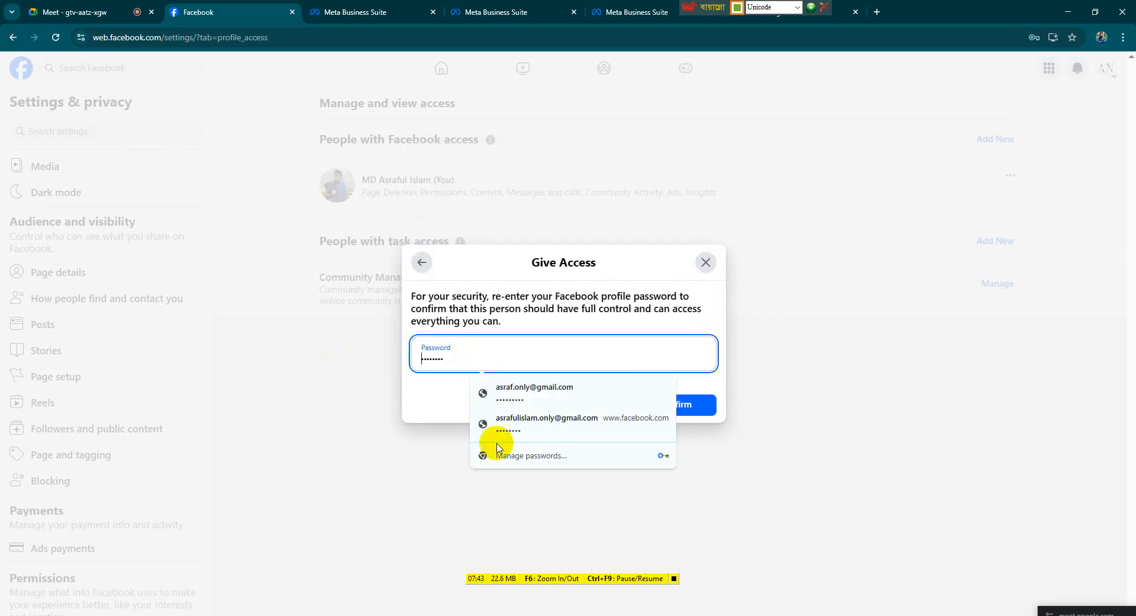
{"action": "left_click", "coordinate": [523, 389]}
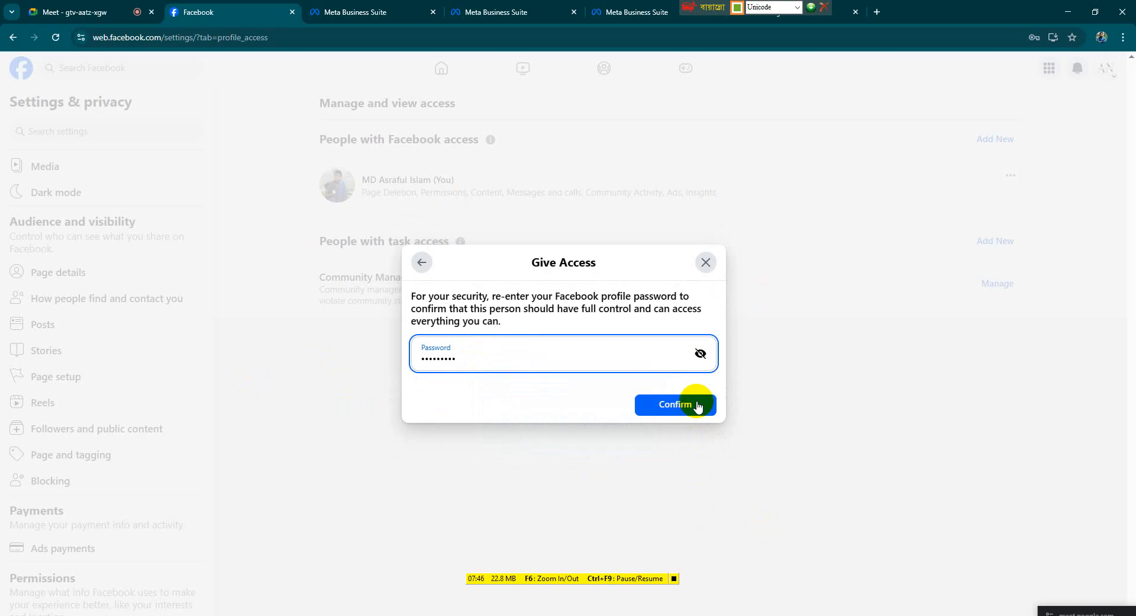
{"action": "left_click", "coordinate": [680, 405]}
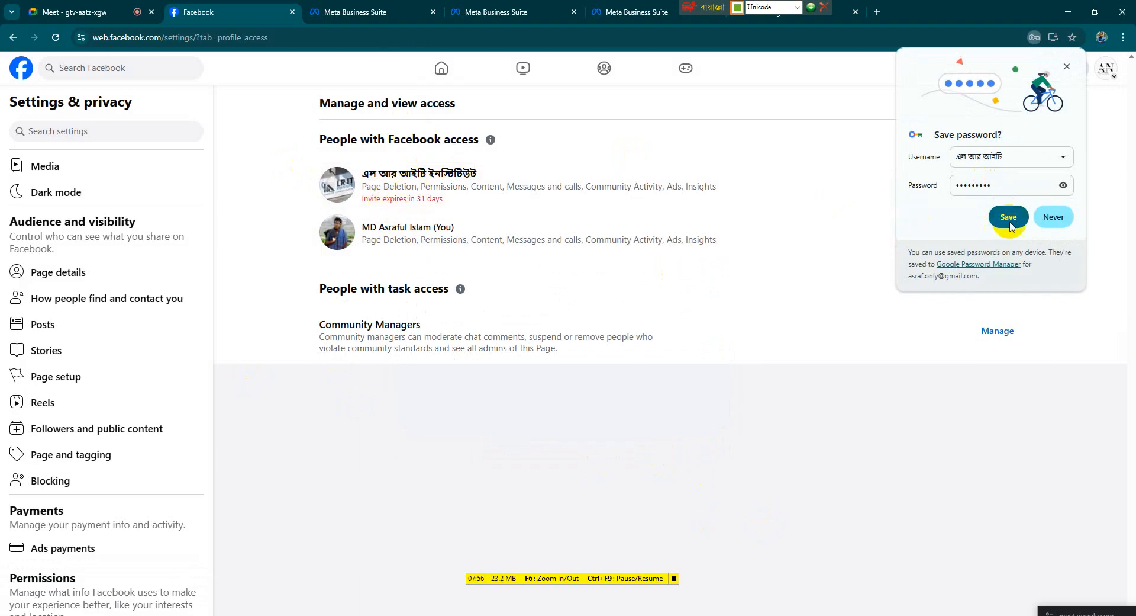
{"action": "left_click", "coordinate": [1052, 216]}
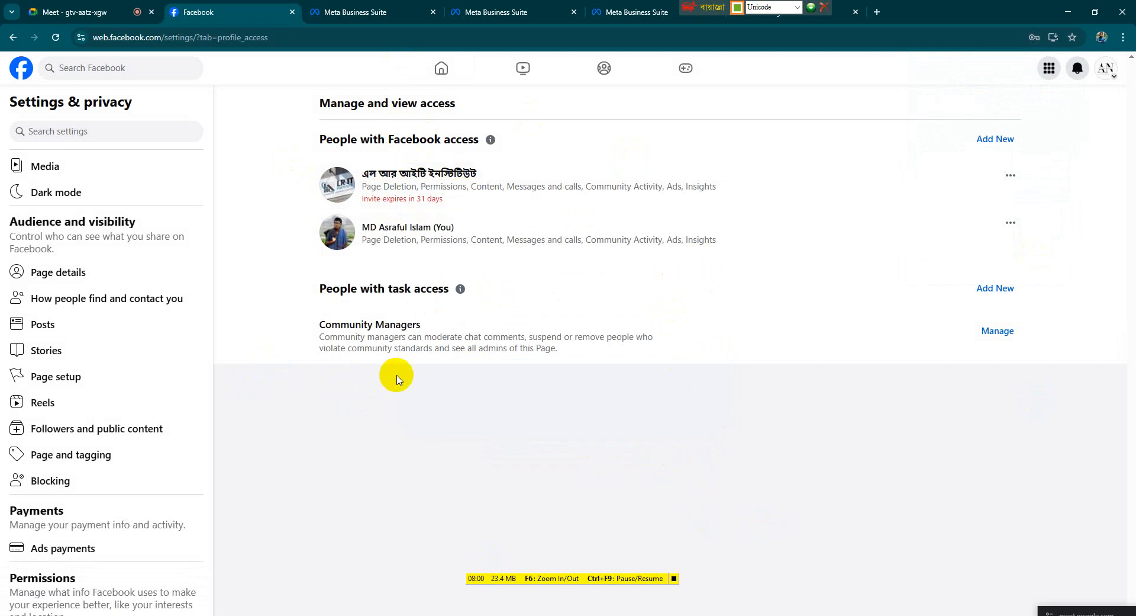
{"action": "left_click", "coordinate": [1010, 292]}
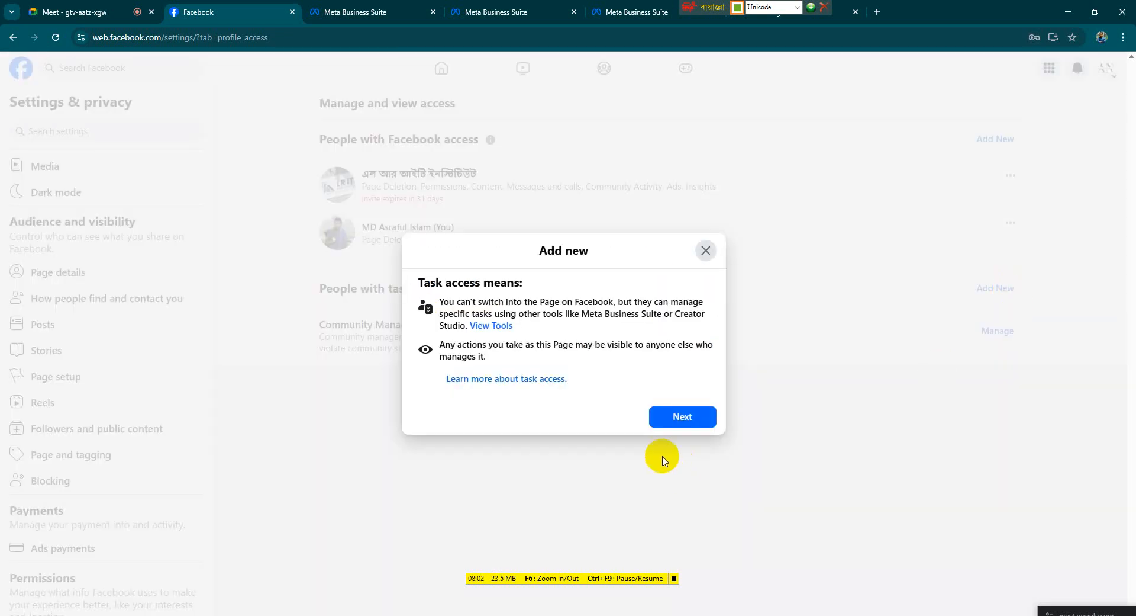
{"action": "left_click", "coordinate": [705, 250]}
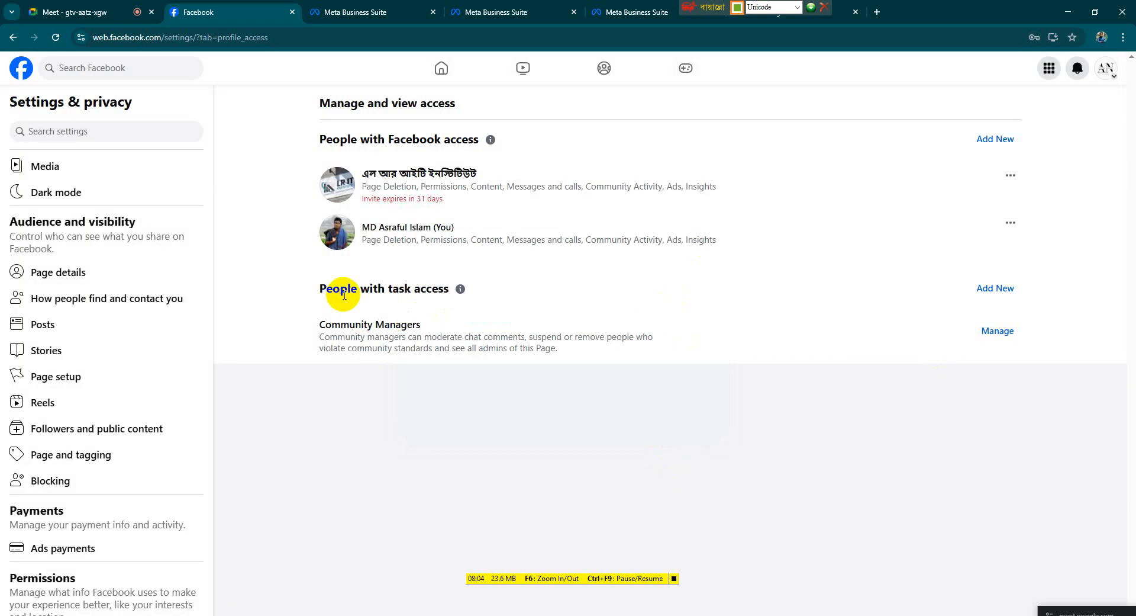
{"action": "left_click", "coordinate": [1007, 288]}
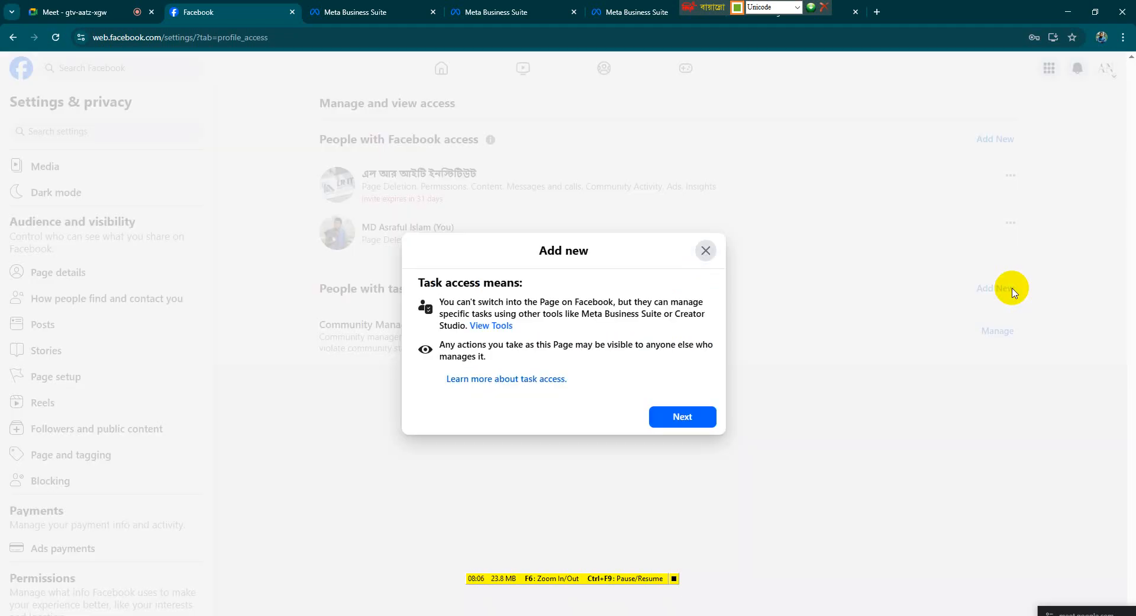
{"action": "left_click", "coordinate": [690, 415]}
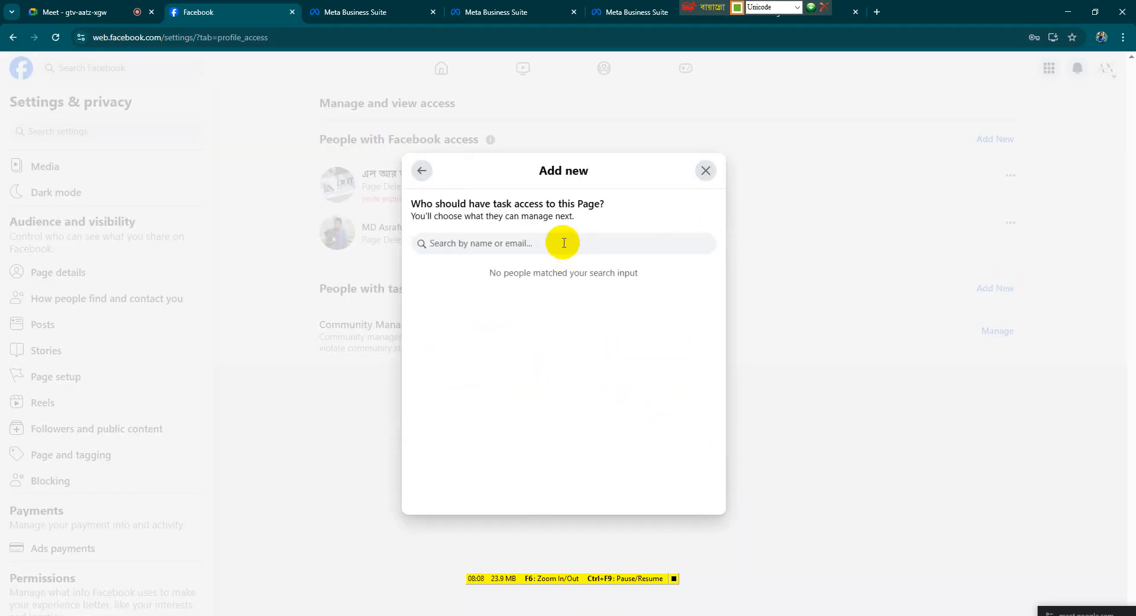
{"action": "left_click", "coordinate": [704, 169]}
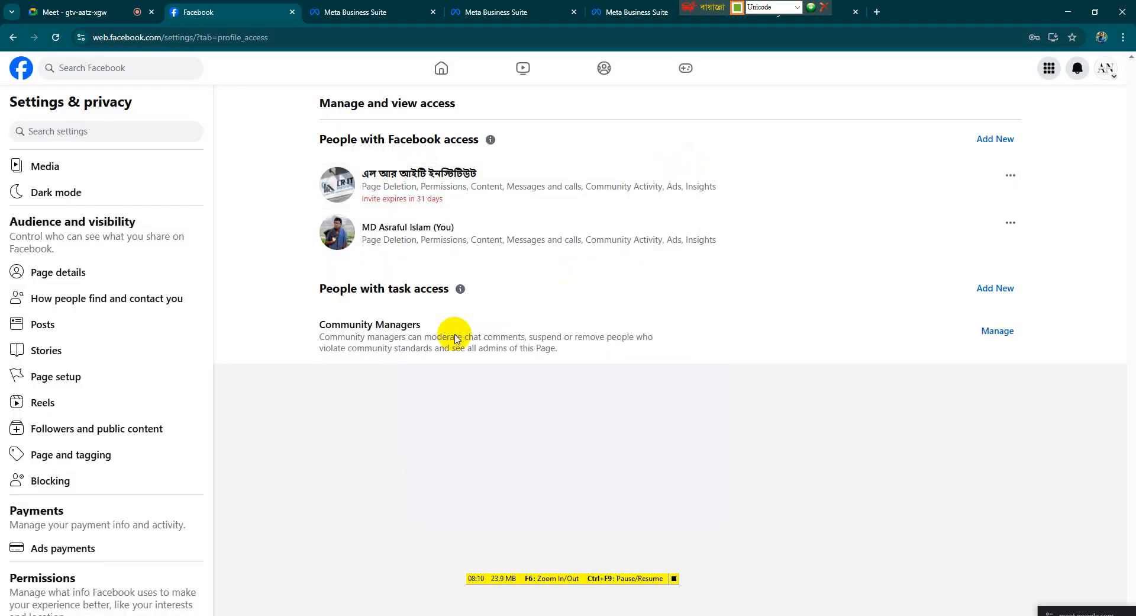
Step: Open Moderation Assist from the Page status settings and accept its recommended criterion for authors without any friends or followers
{"action": "scroll", "coordinate": [166, 379], "scroll_direction": "up", "scroll_amount": 2}
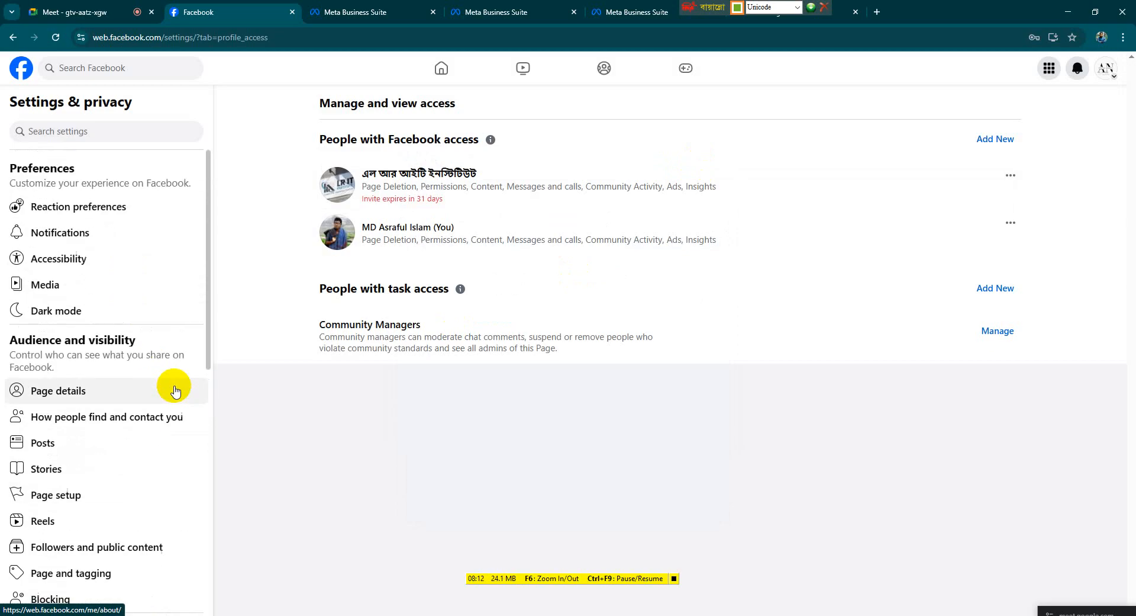
{"action": "scroll", "coordinate": [173, 387], "scroll_direction": "down", "scroll_amount": 3}
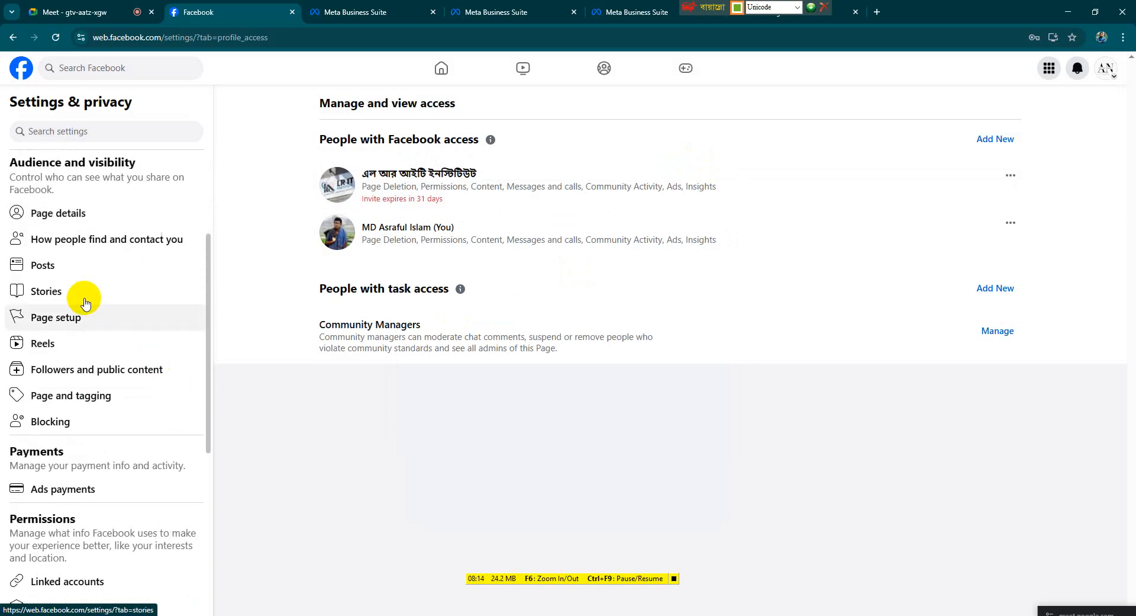
{"action": "left_click", "coordinate": [87, 321]}
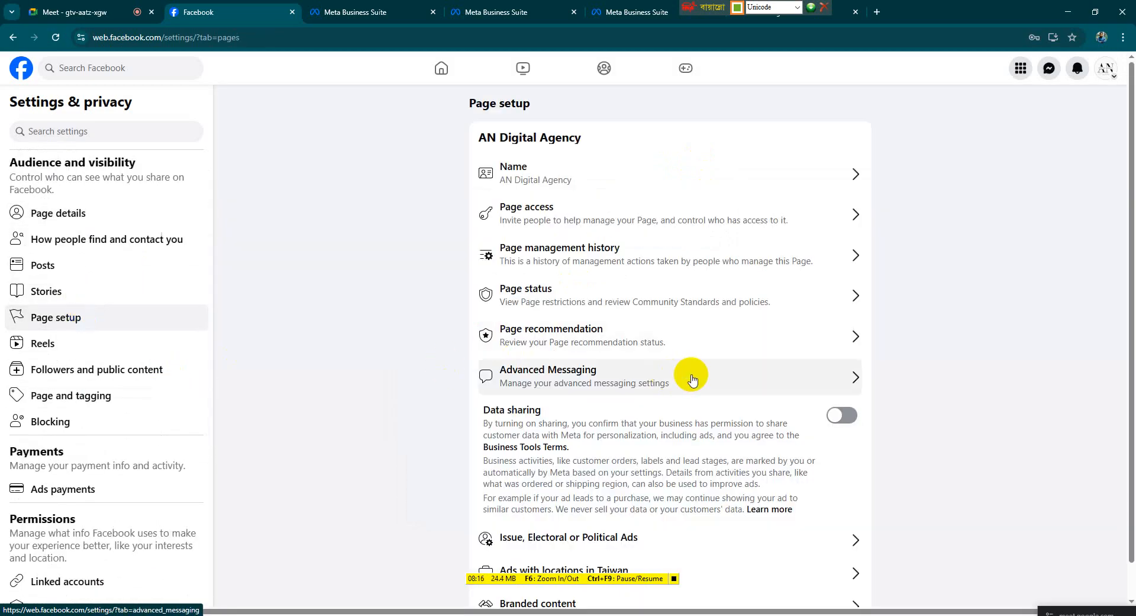
{"action": "left_click", "coordinate": [699, 309]}
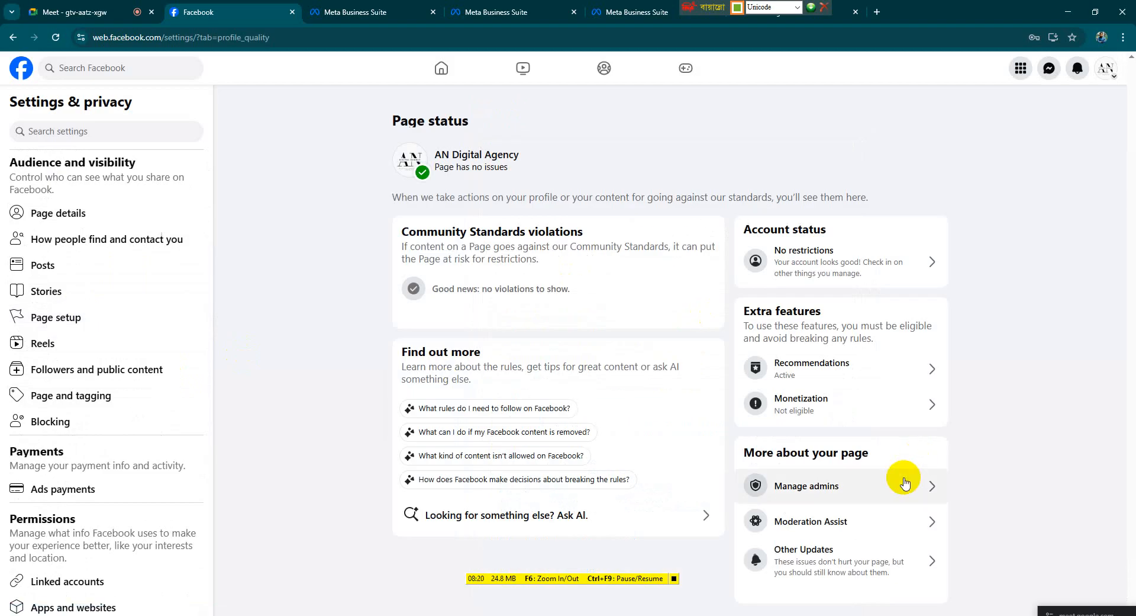
{"action": "left_click", "coordinate": [877, 525]}
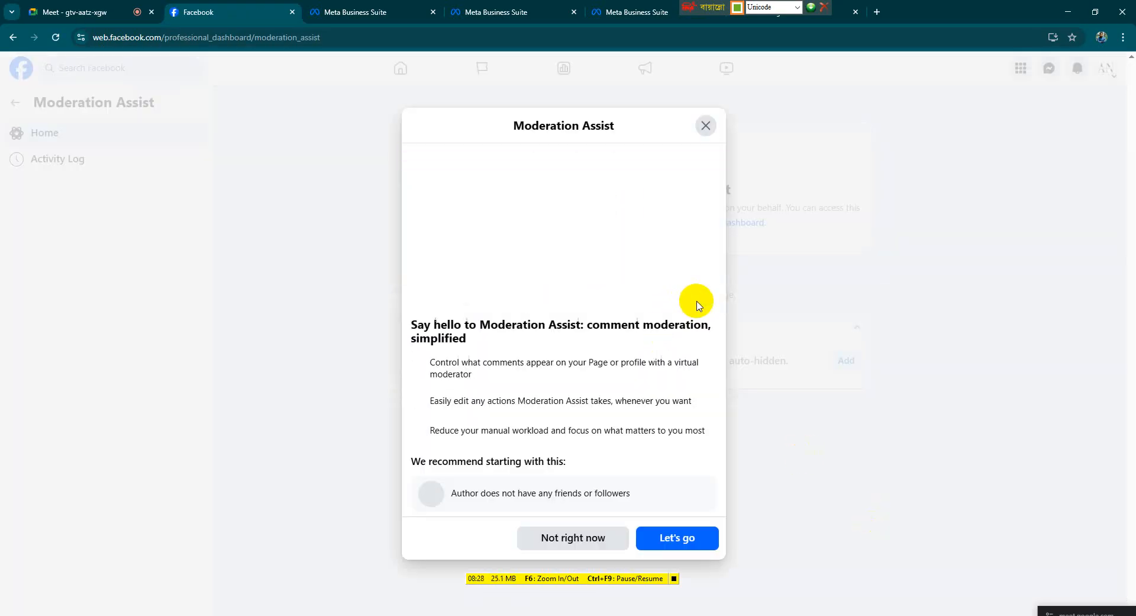
{"action": "left_click", "coordinate": [699, 534]}
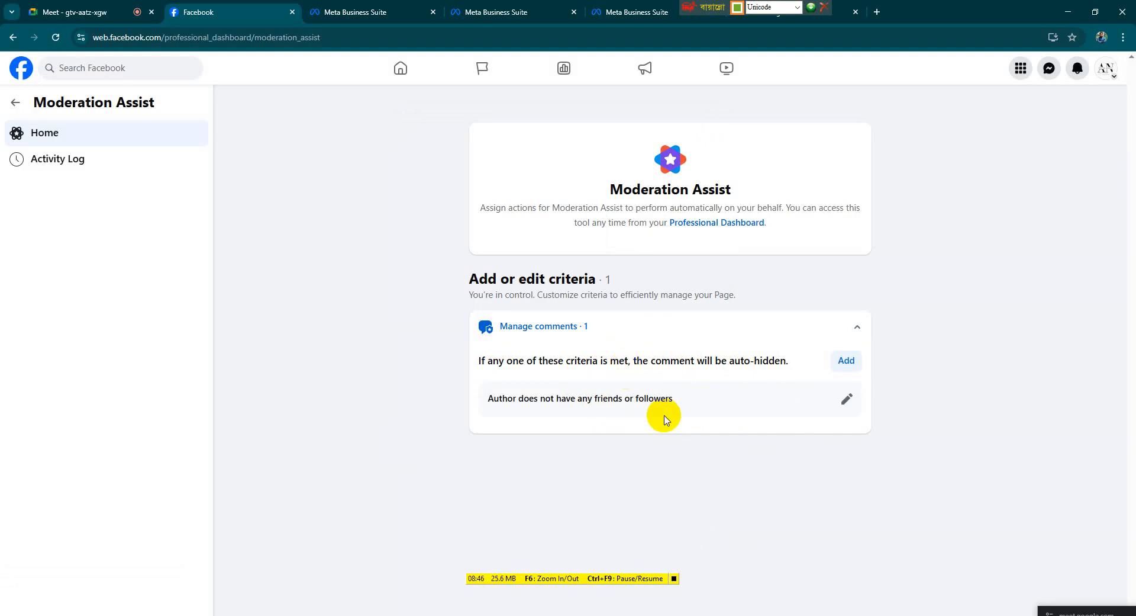
Step: Add the Profanity in comments criterion to Moderation Assist so matching comments are auto-hidden
{"action": "left_click", "coordinate": [845, 361]}
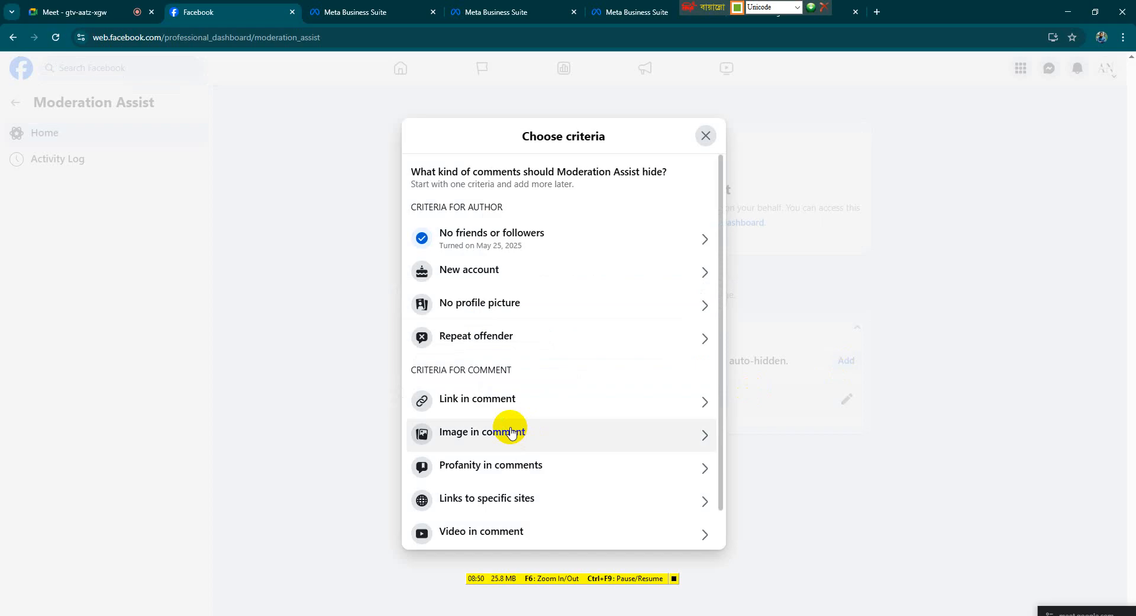
{"action": "scroll", "coordinate": [511, 432], "scroll_direction": "down", "scroll_amount": 1}
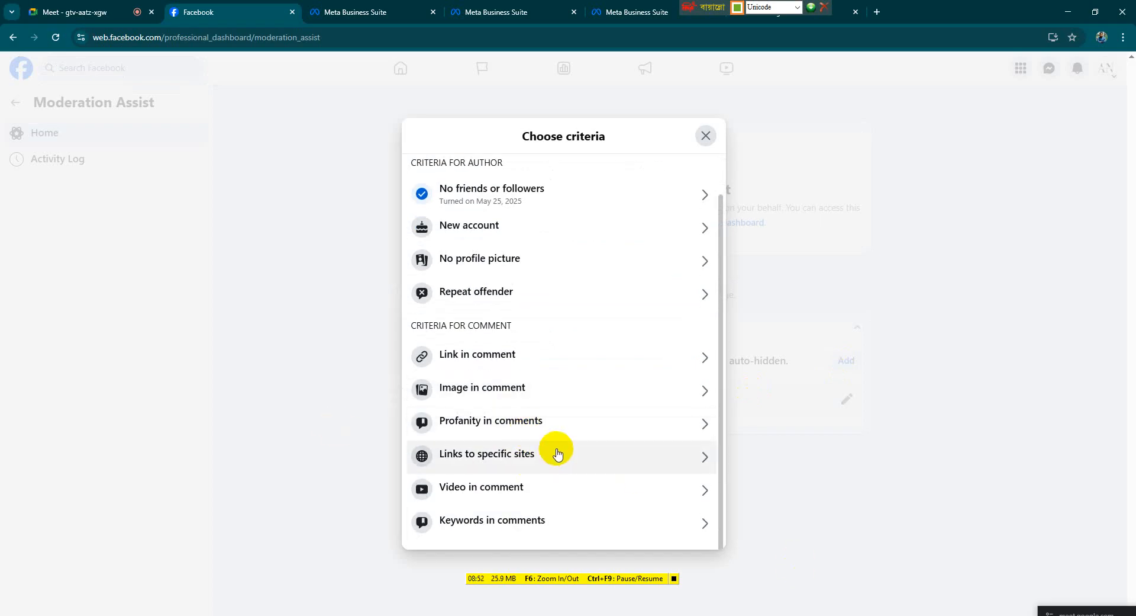
{"action": "left_click", "coordinate": [505, 430]}
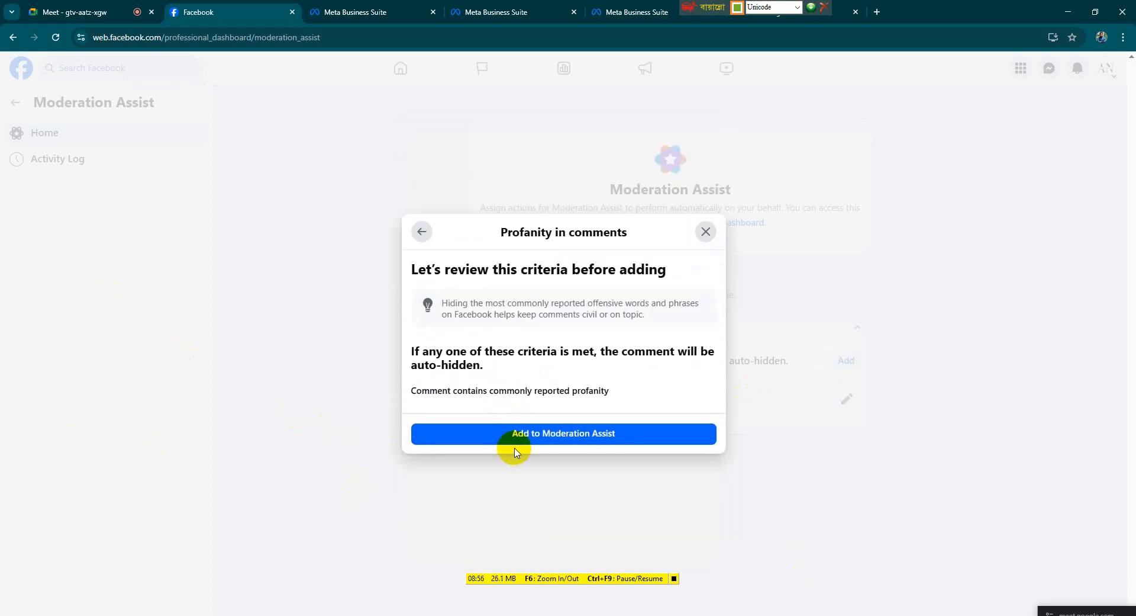
{"action": "left_click", "coordinate": [568, 435]}
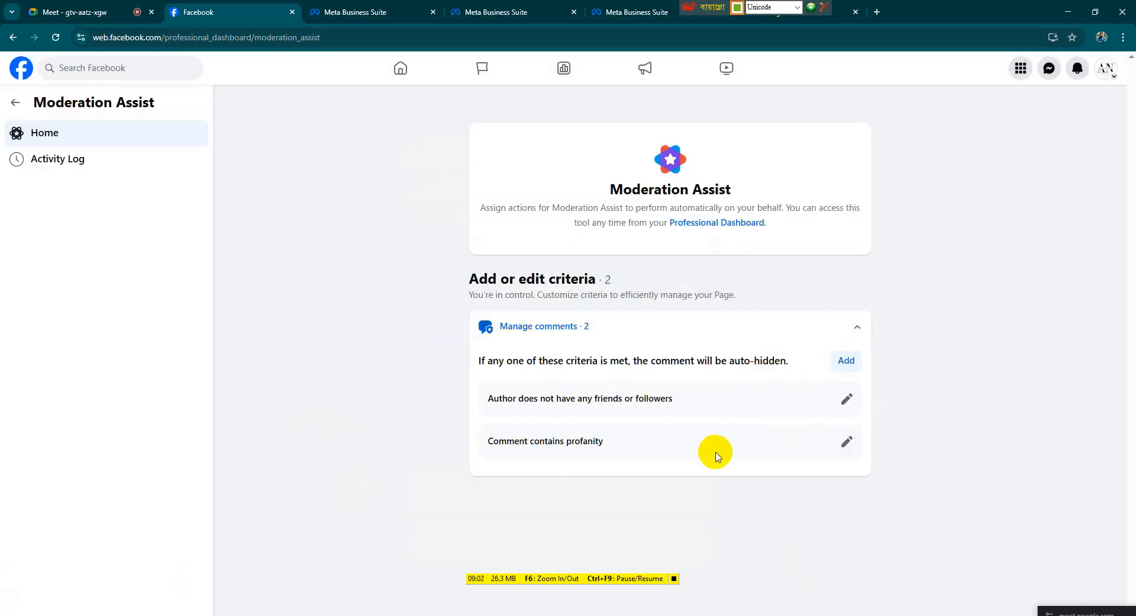
Step: Add the Keywords in comments criterion to Moderation Assist with the keyword "বাজে"
{"action": "left_click", "coordinate": [851, 361]}
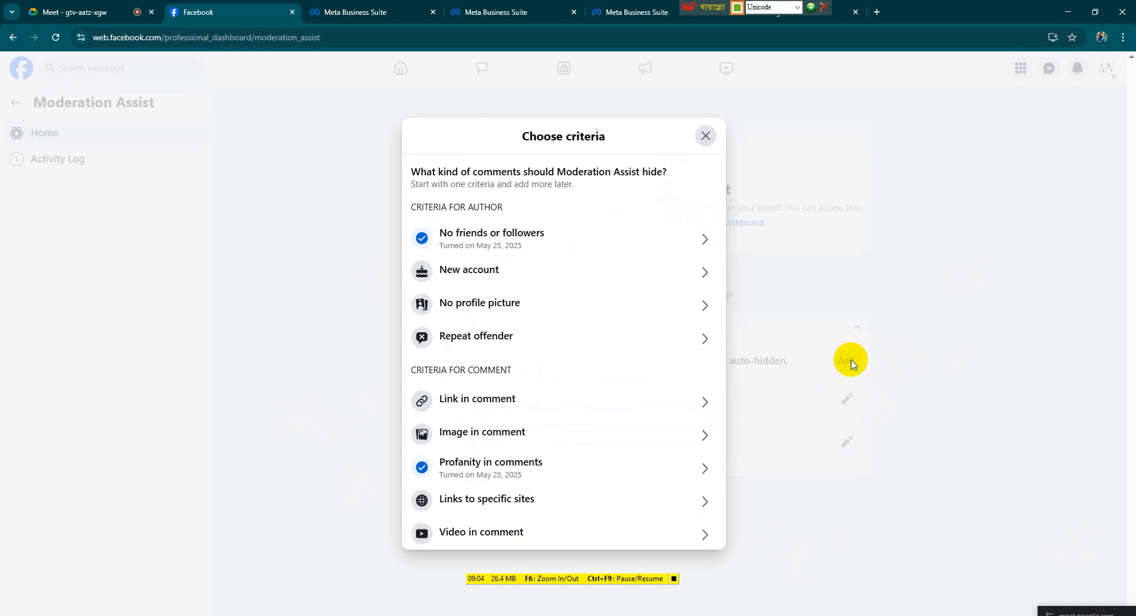
{"action": "scroll", "coordinate": [573, 480], "scroll_direction": "down", "scroll_amount": 1}
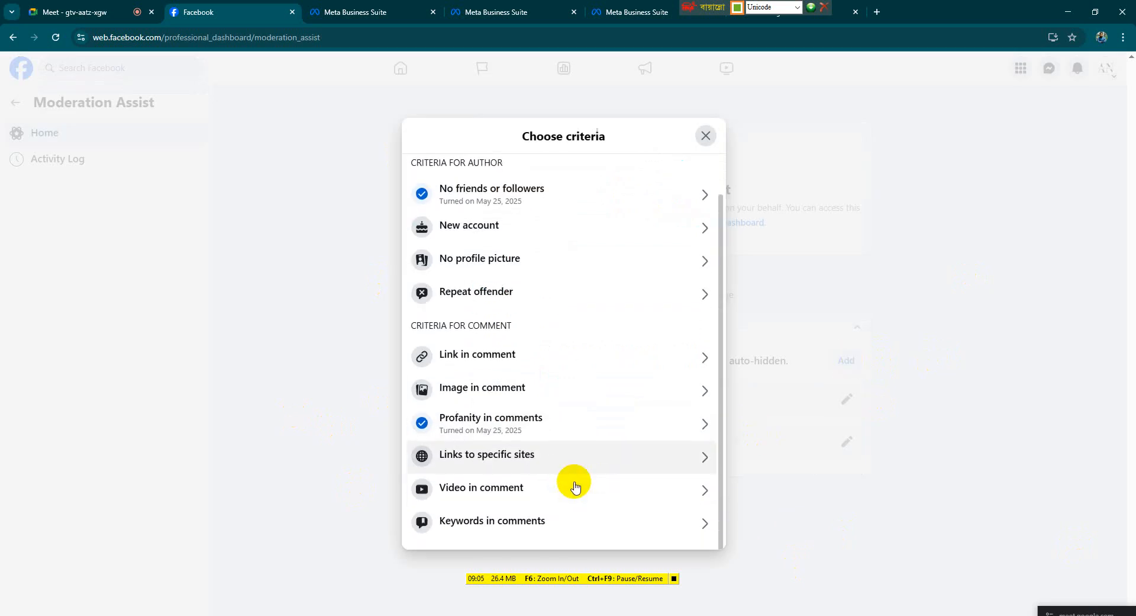
{"action": "left_click", "coordinate": [579, 524]}
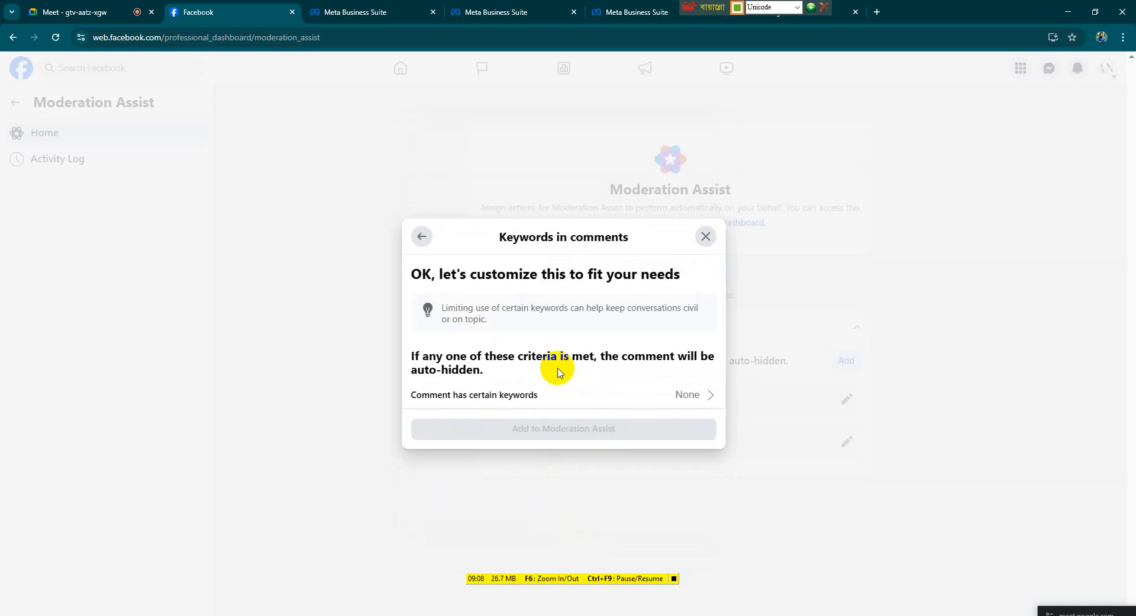
{"action": "left_click", "coordinate": [682, 394]}
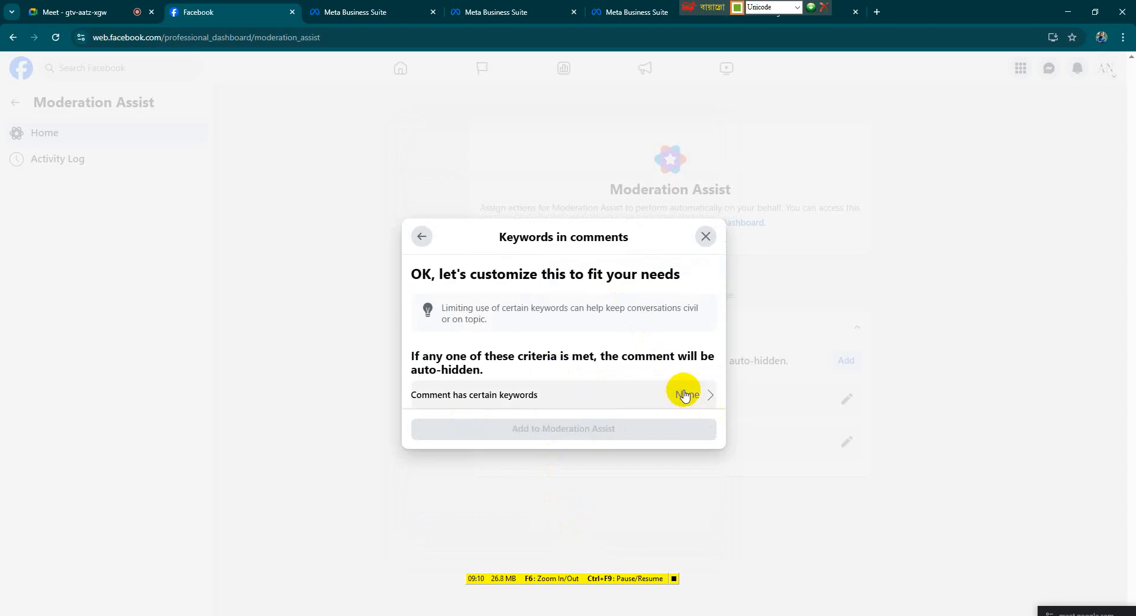
{"action": "left_click", "coordinate": [490, 396]}
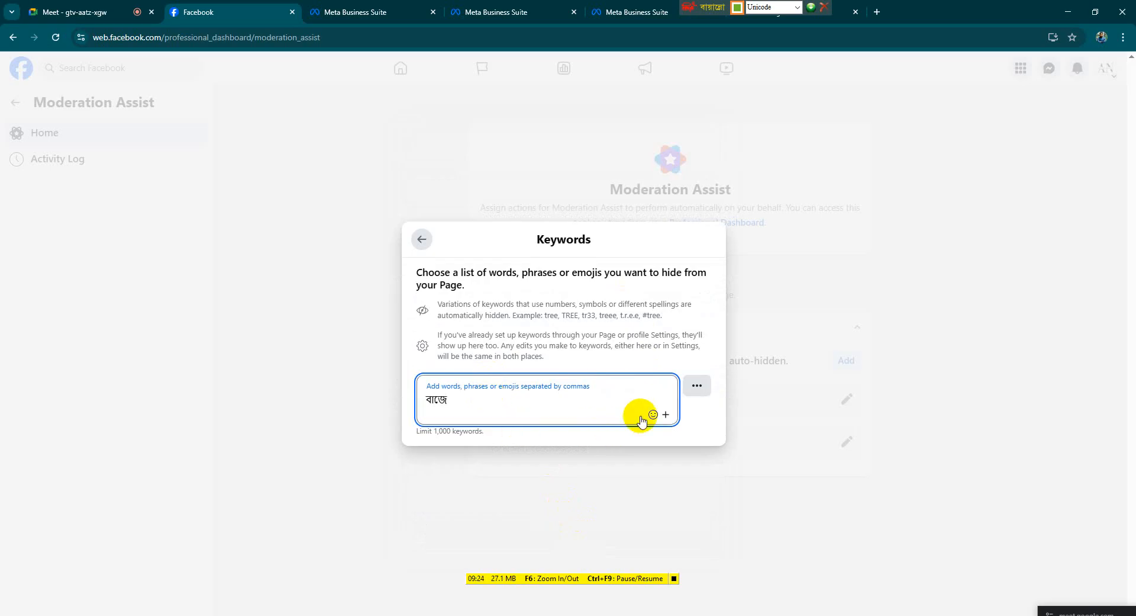
{"action": "left_click", "coordinate": [667, 414]}
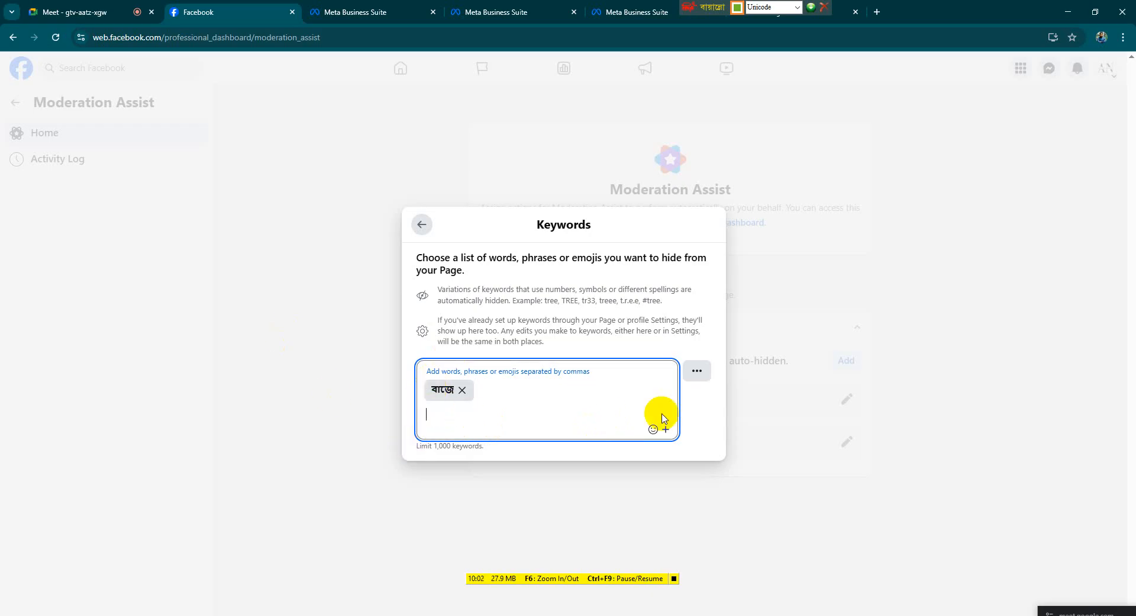
{"action": "left_click", "coordinate": [703, 411]}
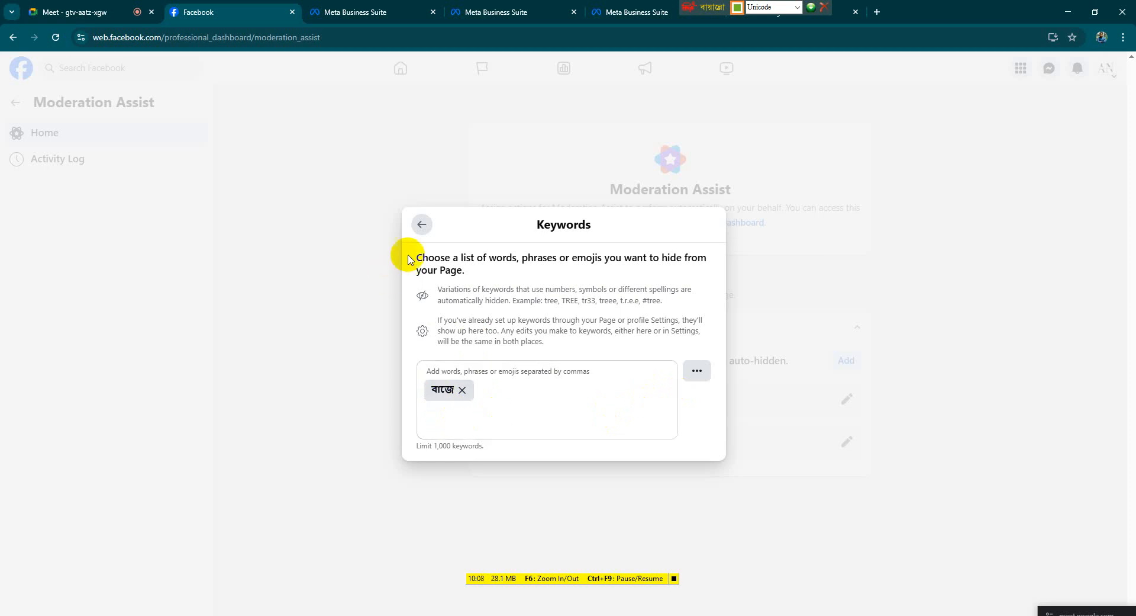
{"action": "left_click", "coordinate": [422, 225]}
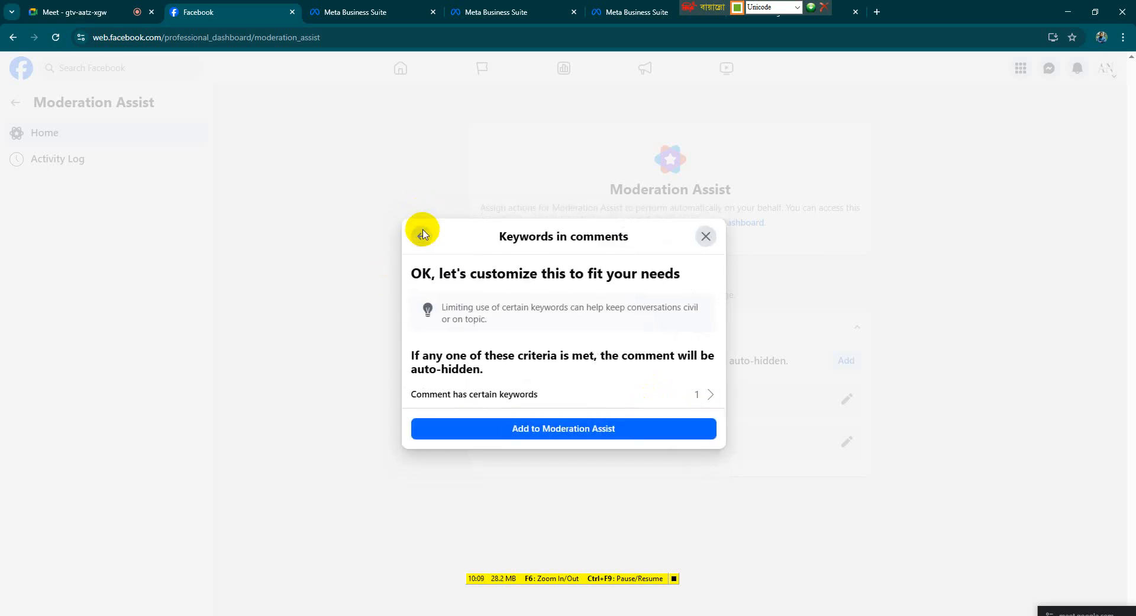
{"action": "left_click", "coordinate": [569, 430]}
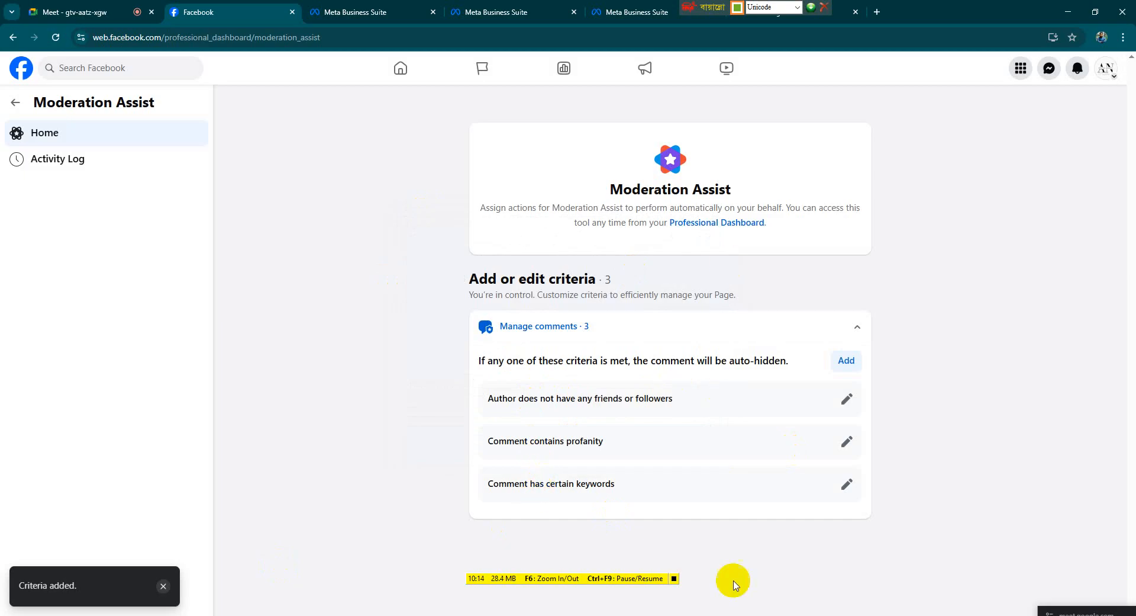
Step: Return to the Page settings and examine the Media video options, including Auto-create Reels, reels under 60 seconds, Captions Display and Crossposting
{"action": "left_click", "coordinate": [15, 44]}
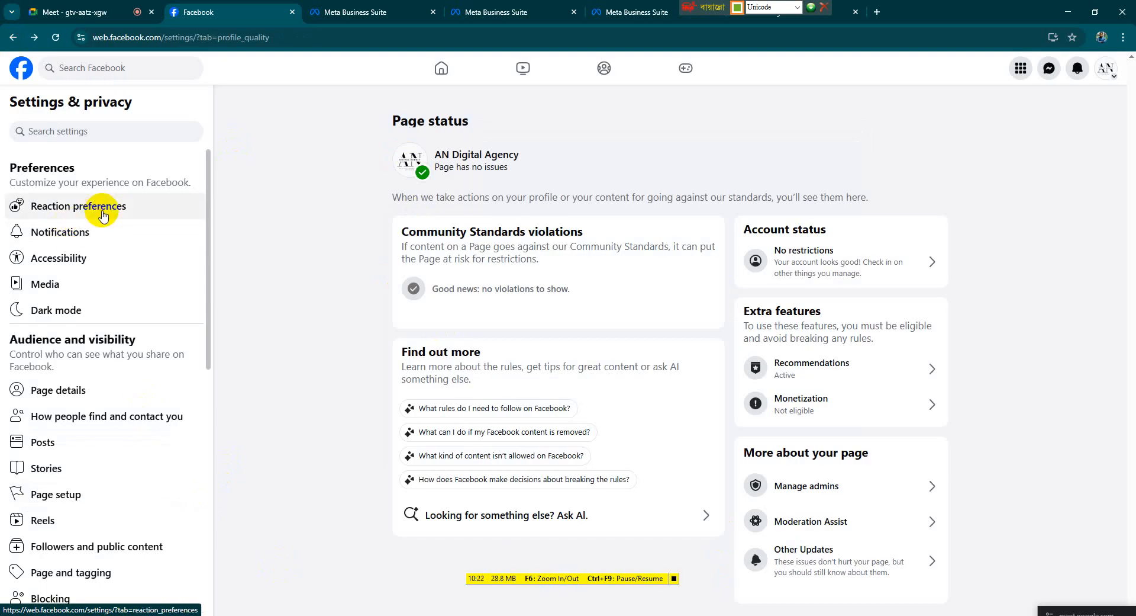
{"action": "left_click", "coordinate": [110, 280]}
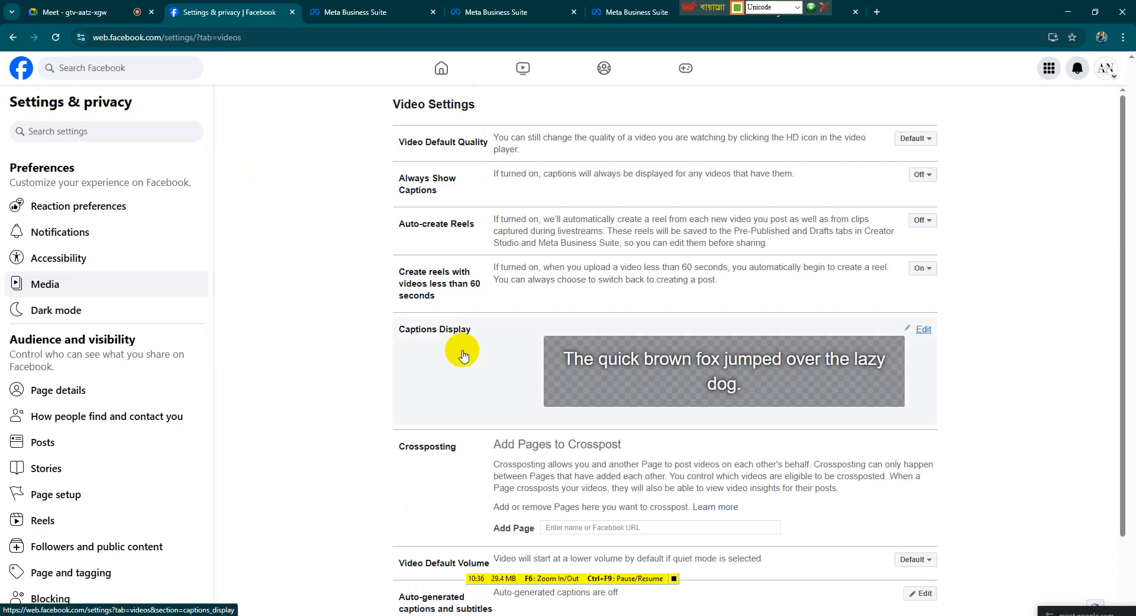
{"action": "left_click", "coordinate": [922, 221]}
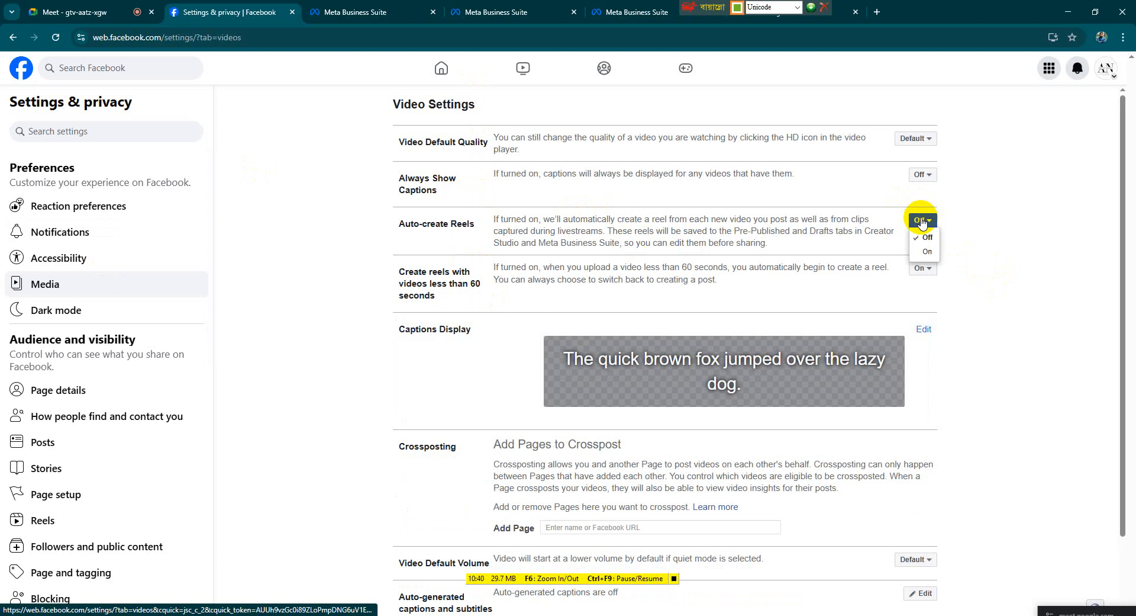
{"action": "left_click", "coordinate": [362, 283]}
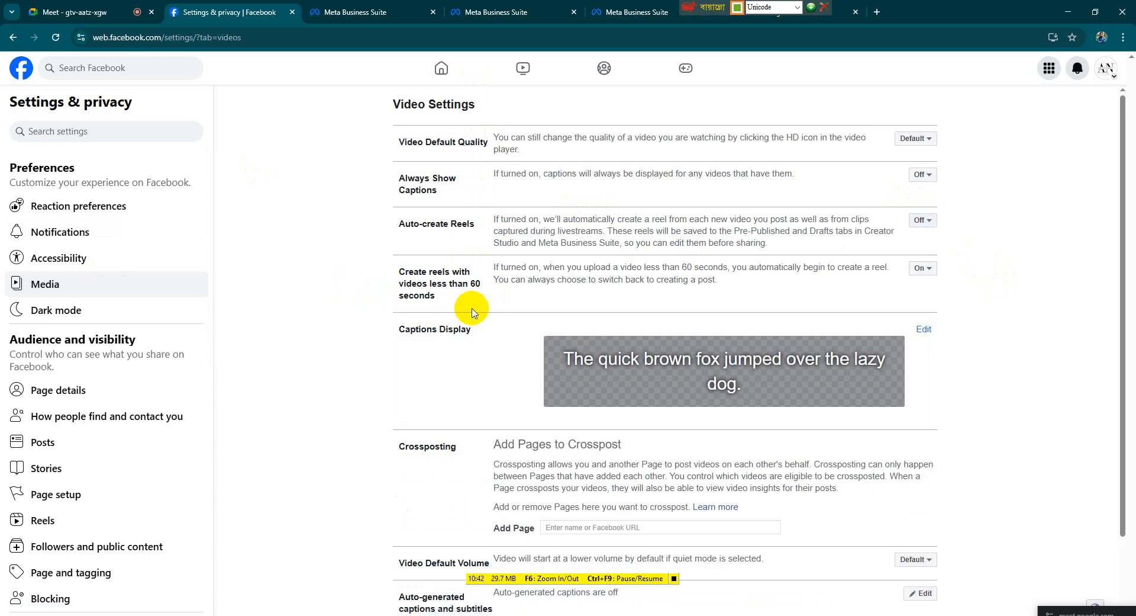
{"action": "left_click_drag", "start_coordinate": [464, 299], "coordinate": [378, 278]}
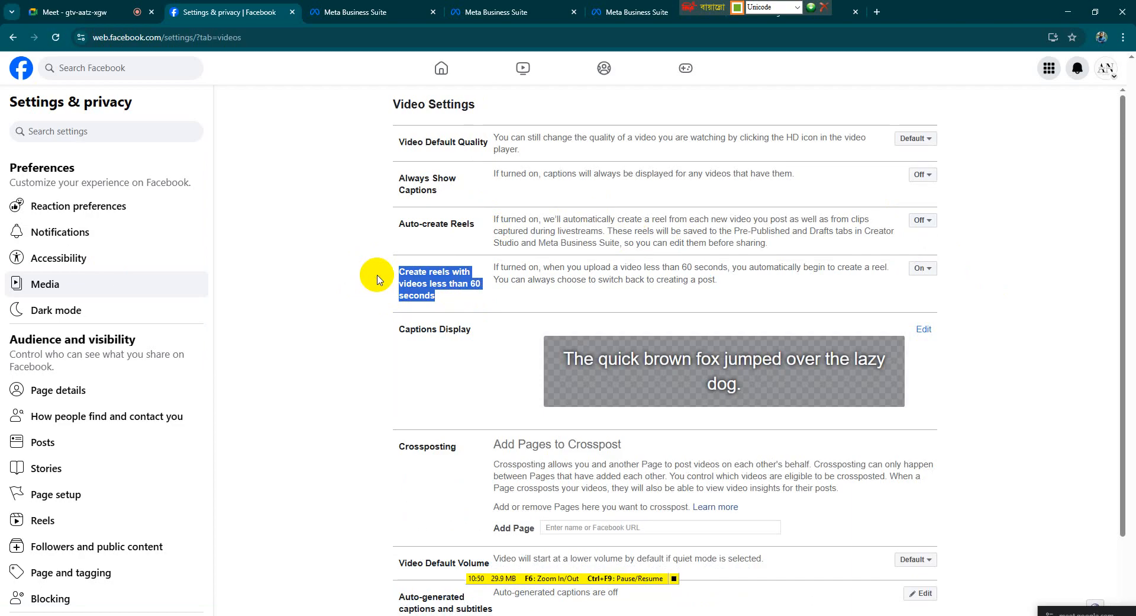
{"action": "left_click", "coordinate": [294, 371]}
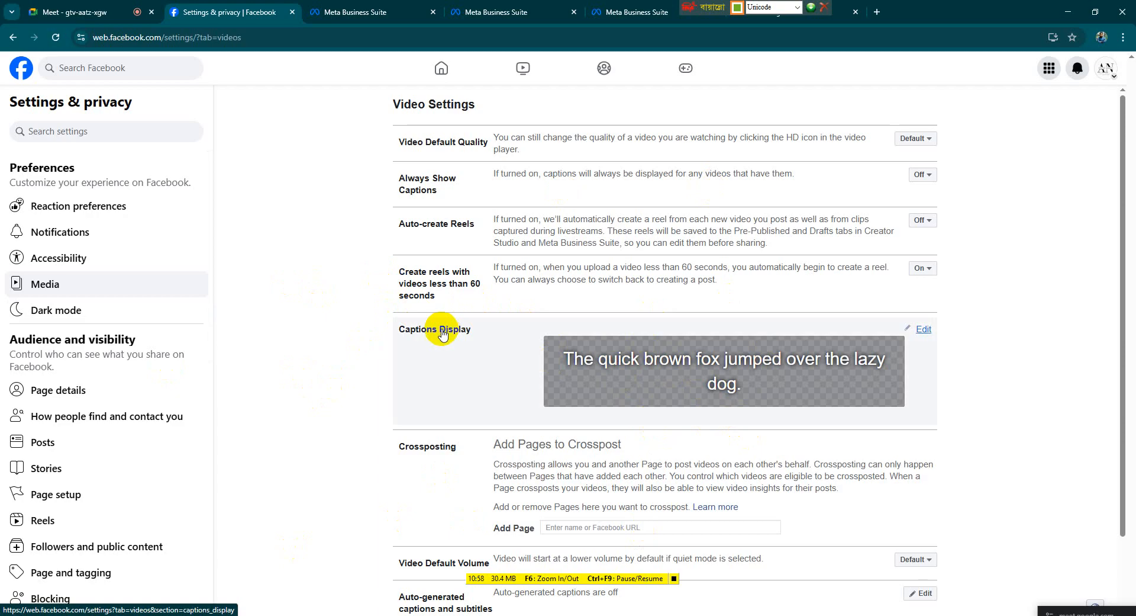
{"action": "left_click", "coordinate": [925, 335]}
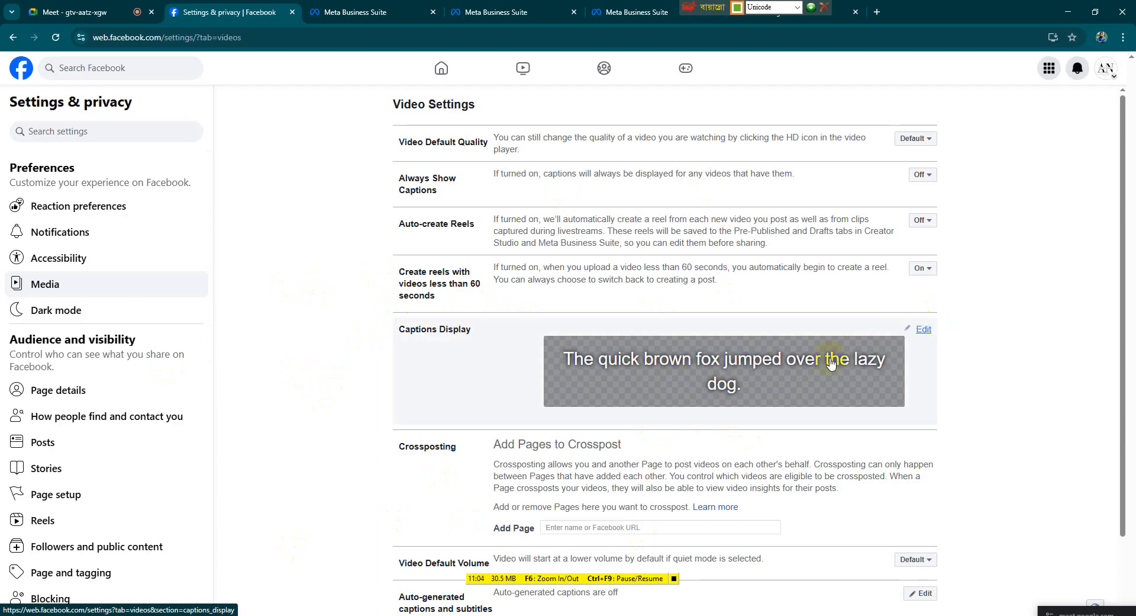
{"action": "scroll", "coordinate": [444, 450], "scroll_direction": "down", "scroll_amount": 2}
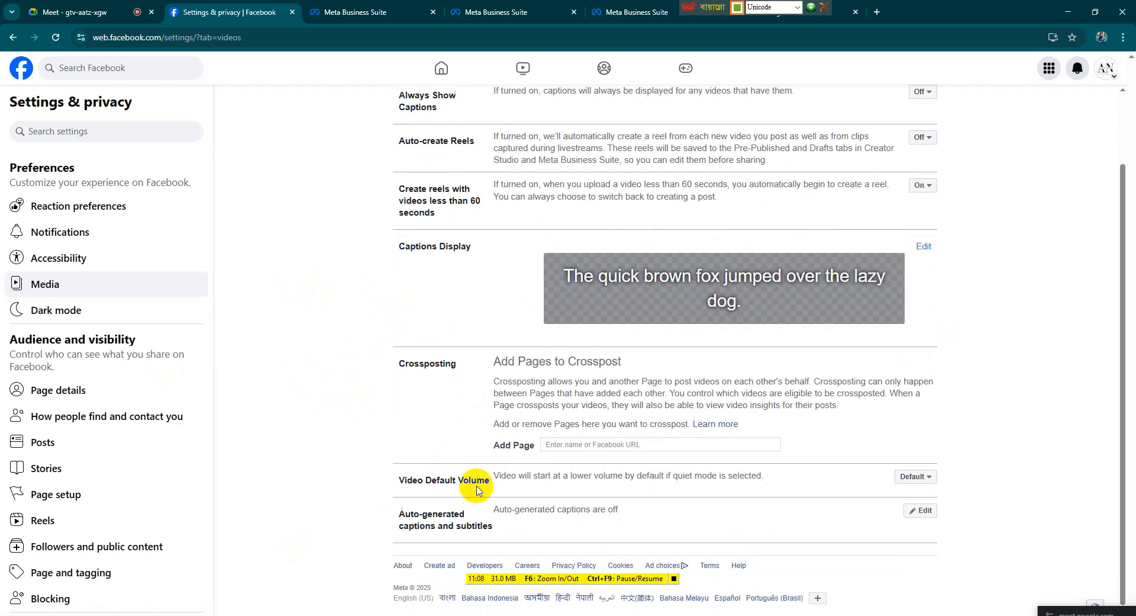
Step: Look at the Accessibility settings and return to the Page setup settings
{"action": "left_click", "coordinate": [66, 263]}
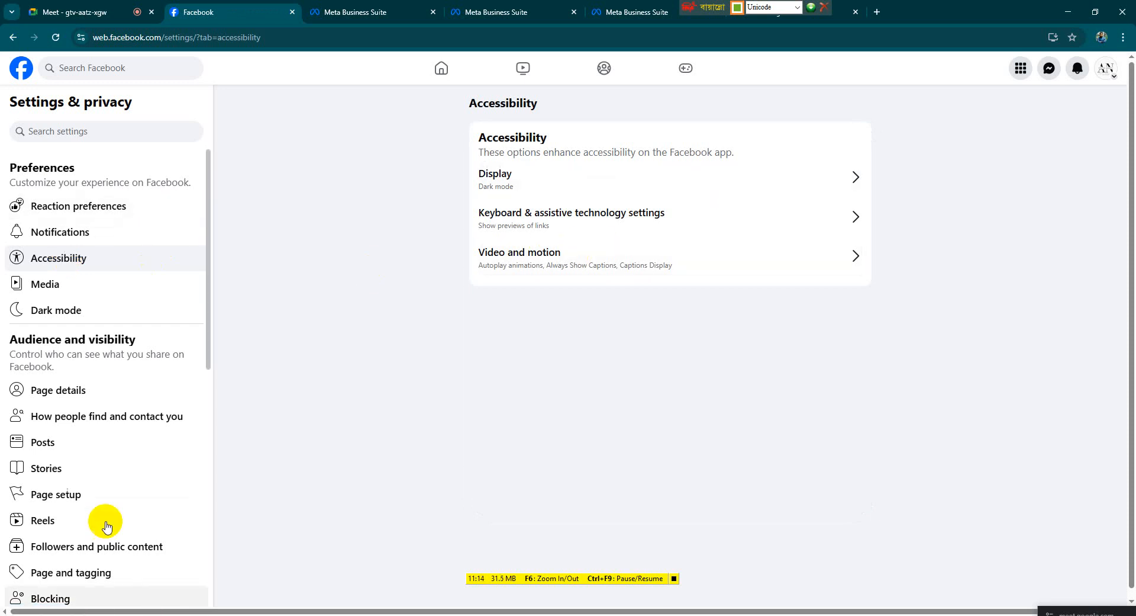
{"action": "scroll", "coordinate": [102, 521], "scroll_direction": "down", "scroll_amount": 2}
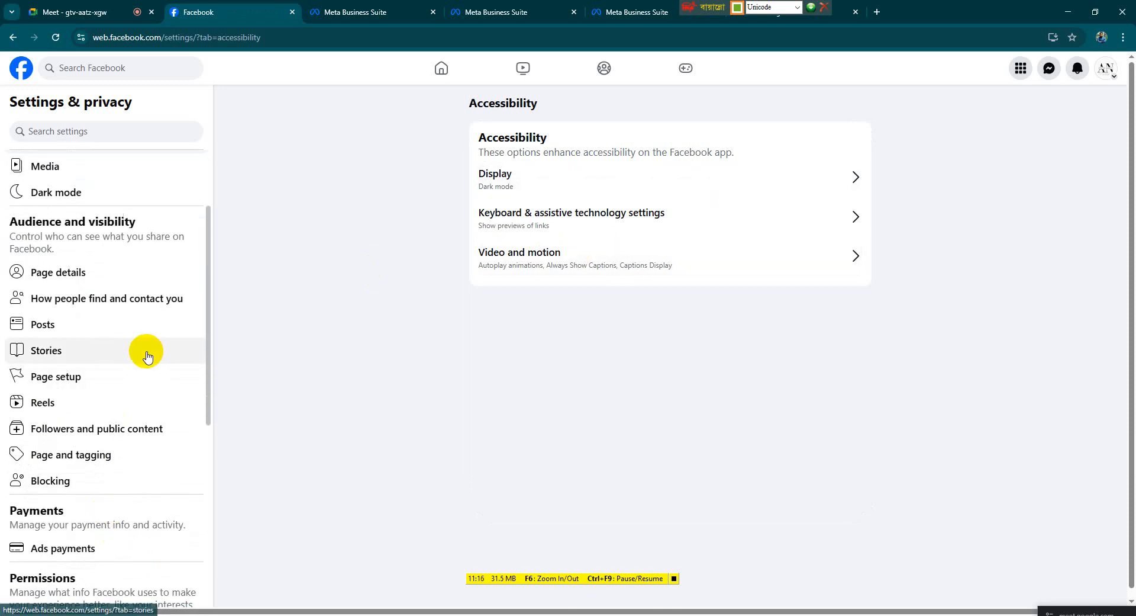
{"action": "left_click", "coordinate": [99, 370]}
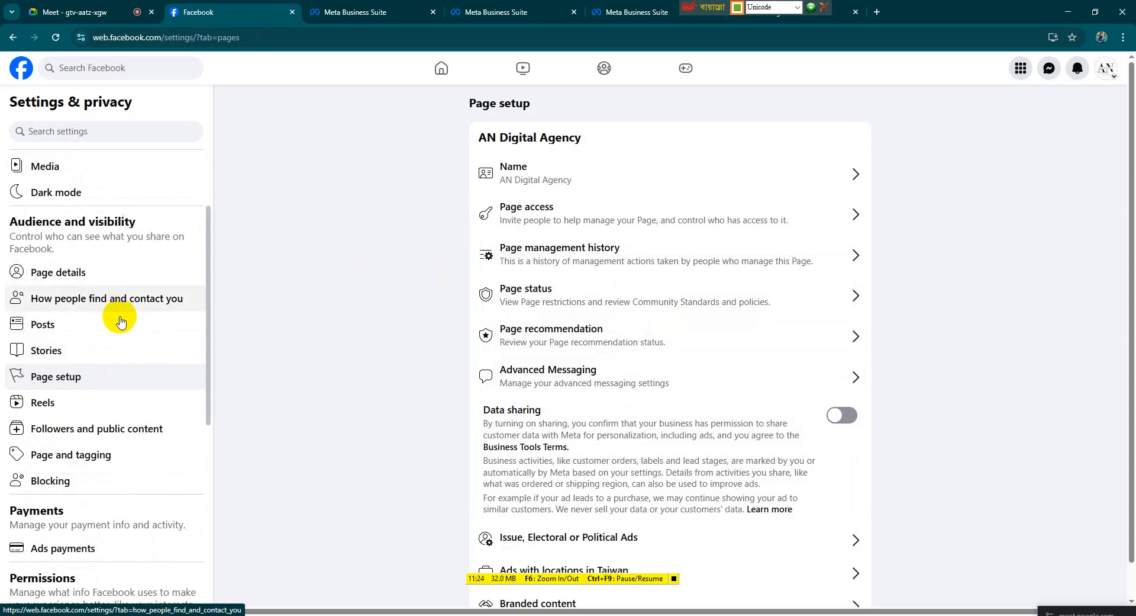
Step: Open Page status from the Page setup settings and check for Community Standards violations and account restrictions
{"action": "scroll", "coordinate": [125, 343], "scroll_direction": "up", "scroll_amount": 2}
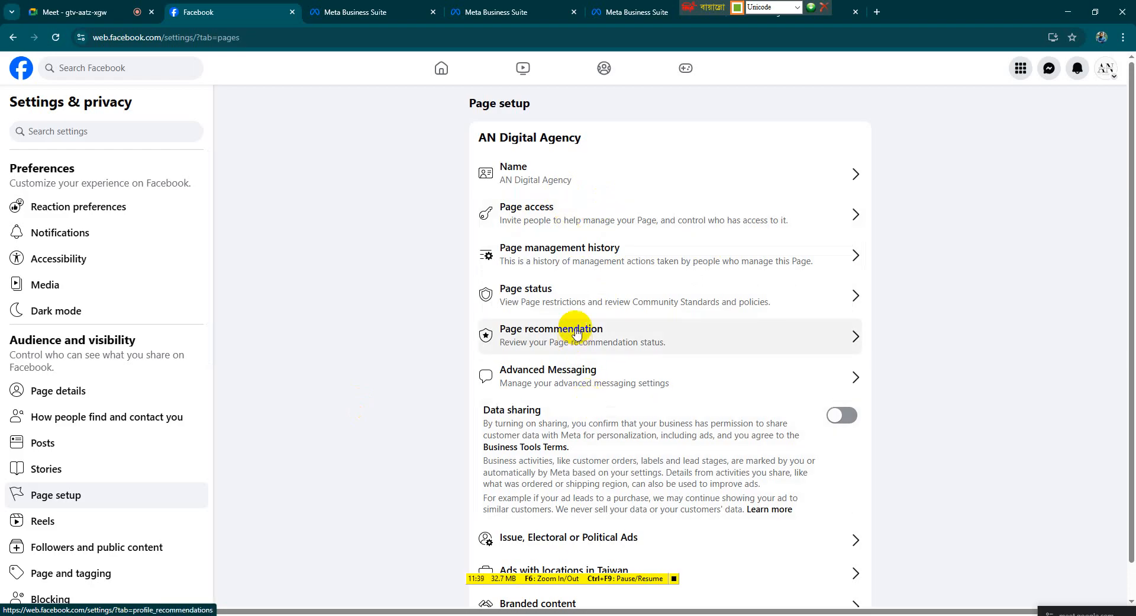
{"action": "scroll", "coordinate": [580, 314], "scroll_direction": "down", "scroll_amount": 1}
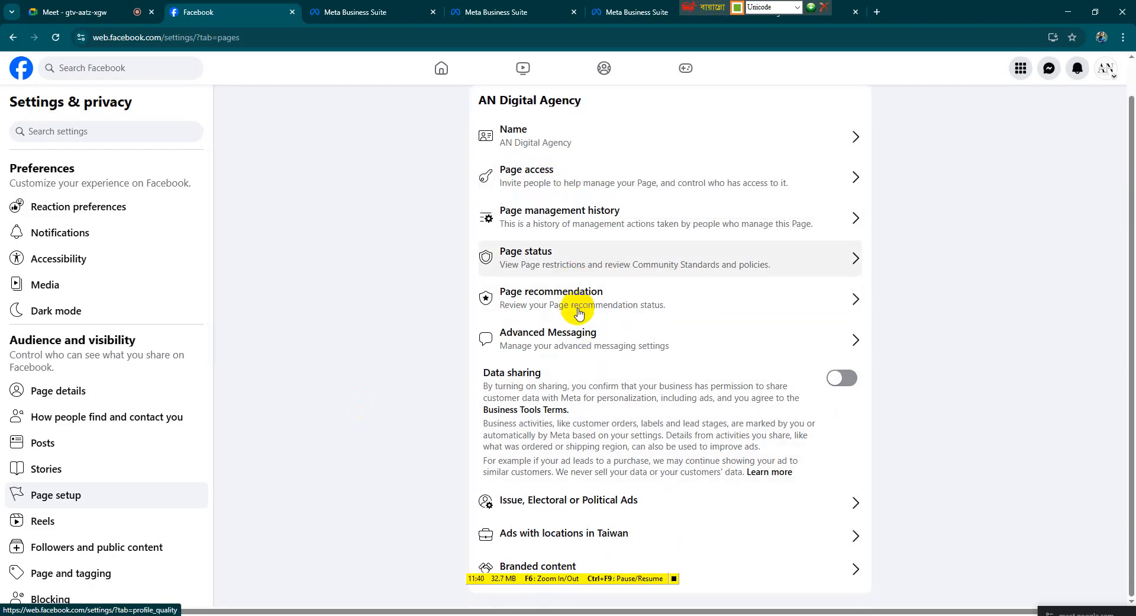
{"action": "left_click", "coordinate": [634, 265]}
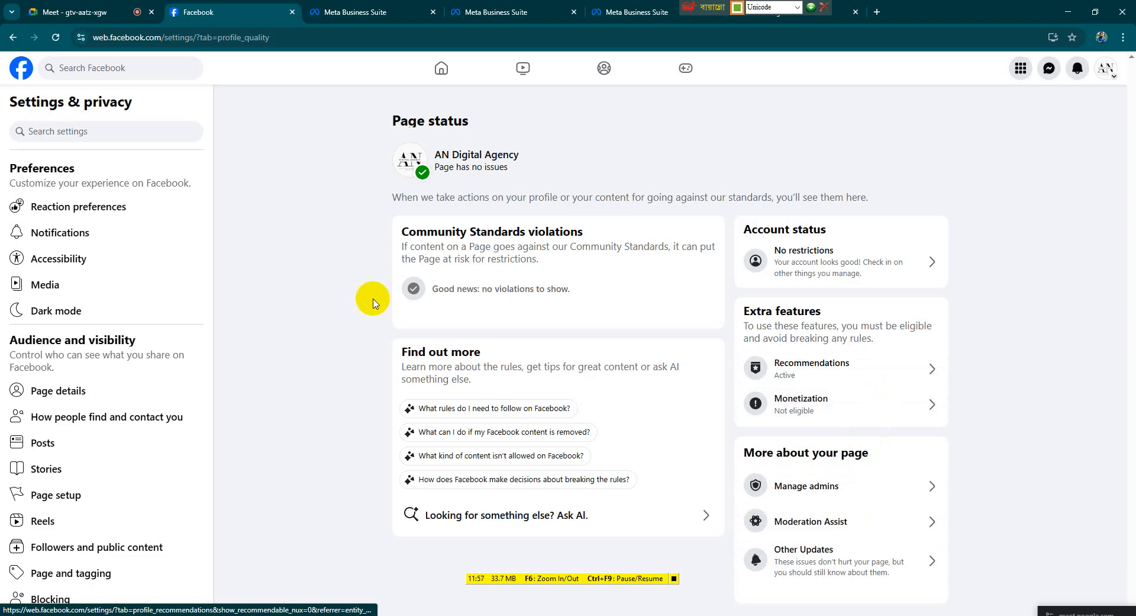
Step: Open Page details and examine the Page's contact and basic info, including its categories, contact info, website and social links
{"action": "scroll", "coordinate": [116, 493], "scroll_direction": "down", "scroll_amount": 1}
{"action": "left_click", "coordinate": [71, 343]}
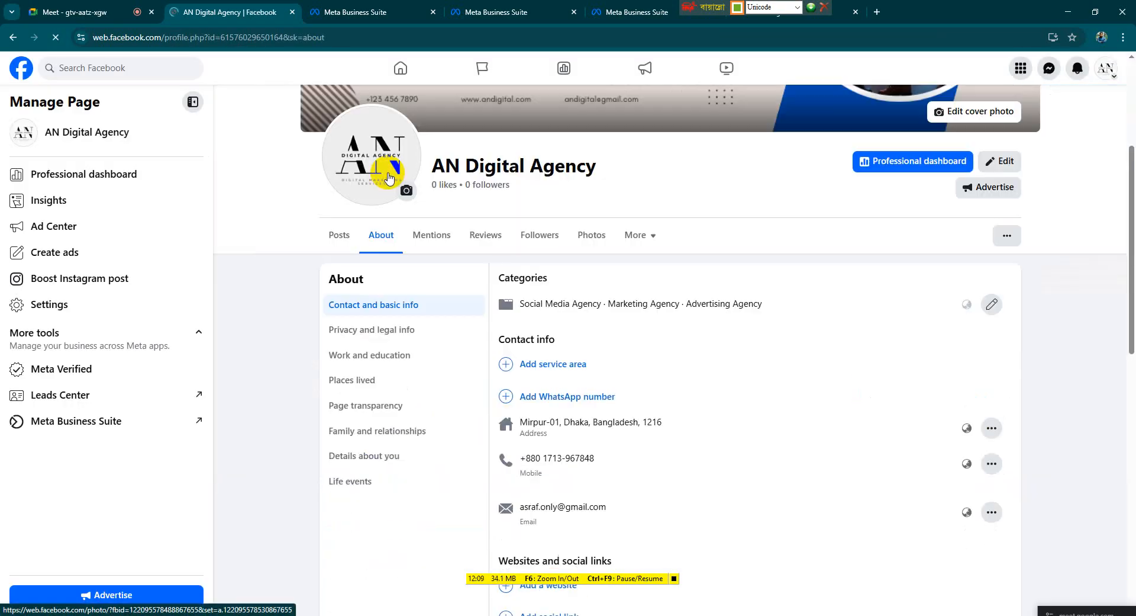
{"action": "scroll", "coordinate": [577, 413], "scroll_direction": "down", "scroll_amount": 1}
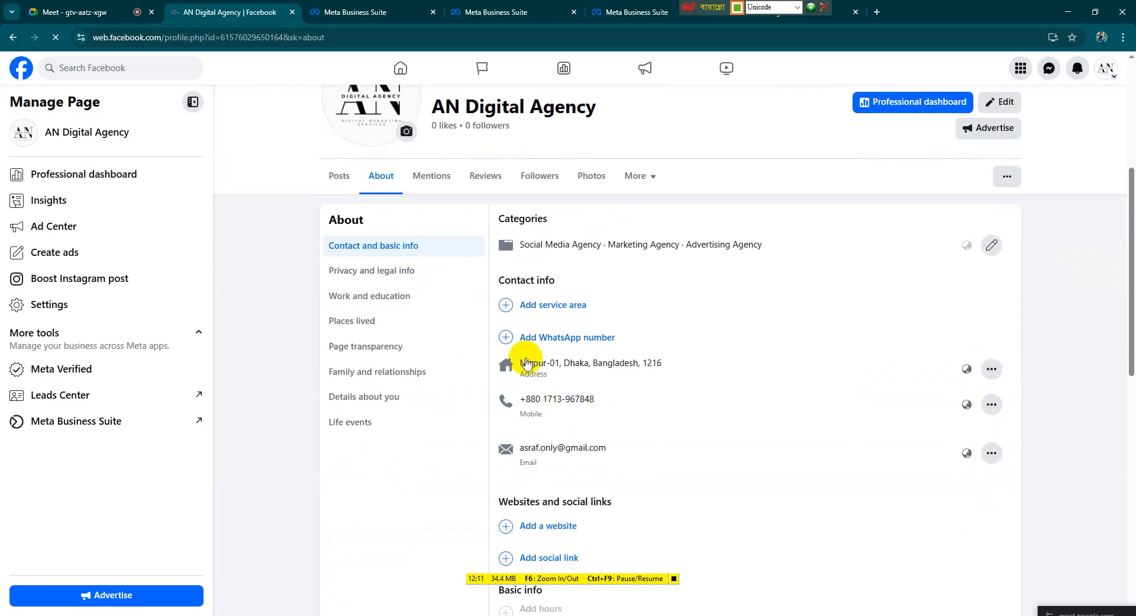
{"action": "scroll", "coordinate": [633, 444], "scroll_direction": "down", "scroll_amount": 1}
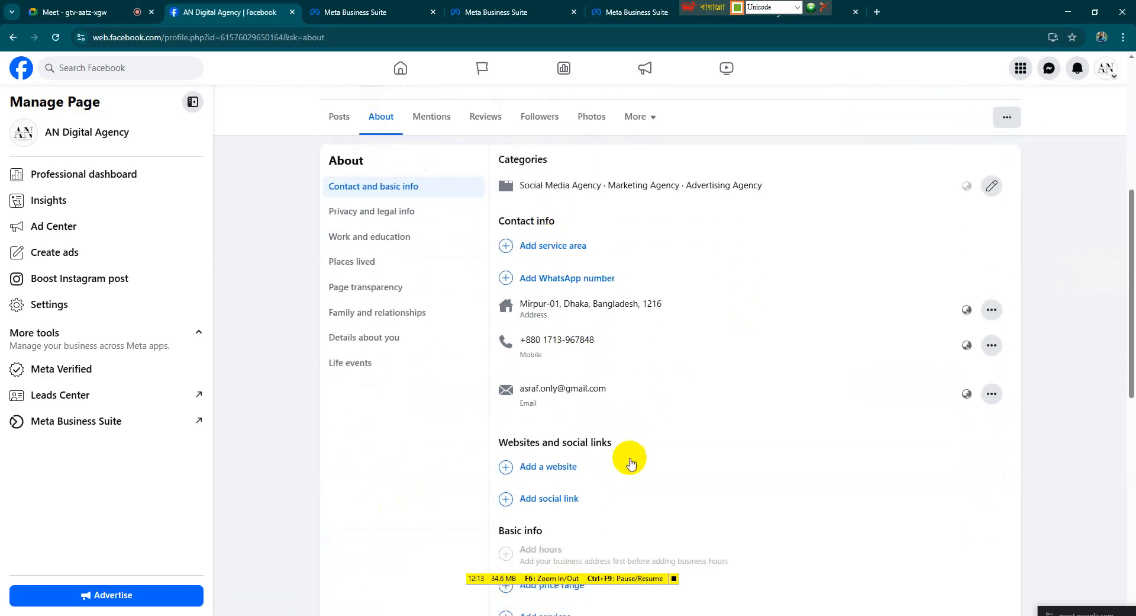
{"action": "scroll", "coordinate": [453, 551], "scroll_direction": "down", "scroll_amount": 1}
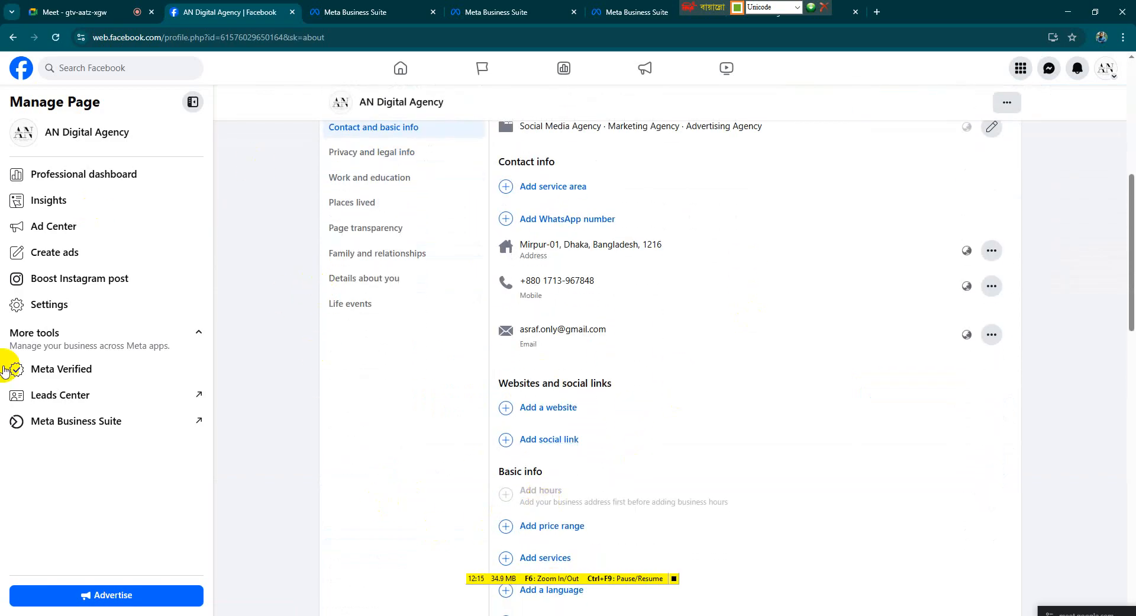